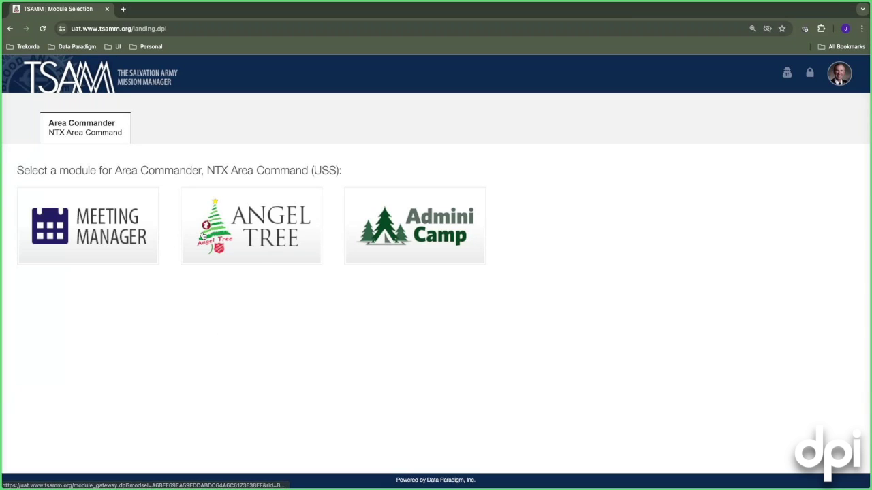
Open the Angel Tree module and import the new campaign's configurations from 2023 NTX Area Command Angel Tree
click(258, 232)
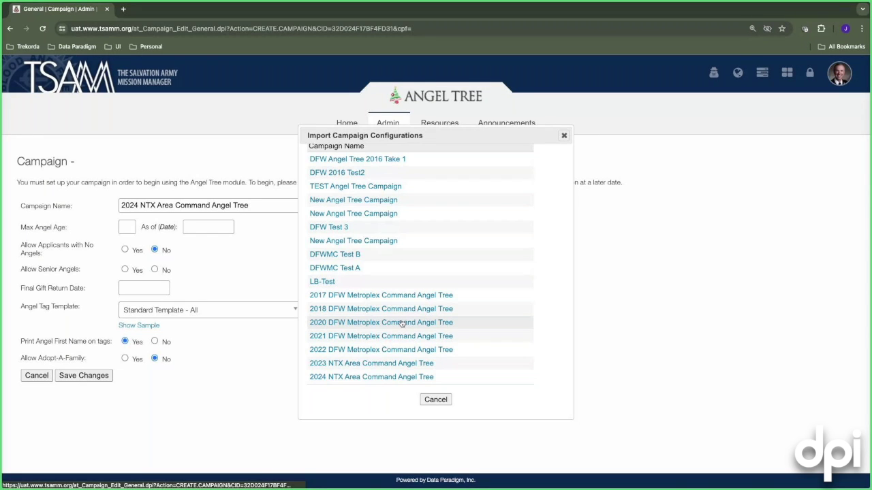
scroll(381, 310, up, 2)
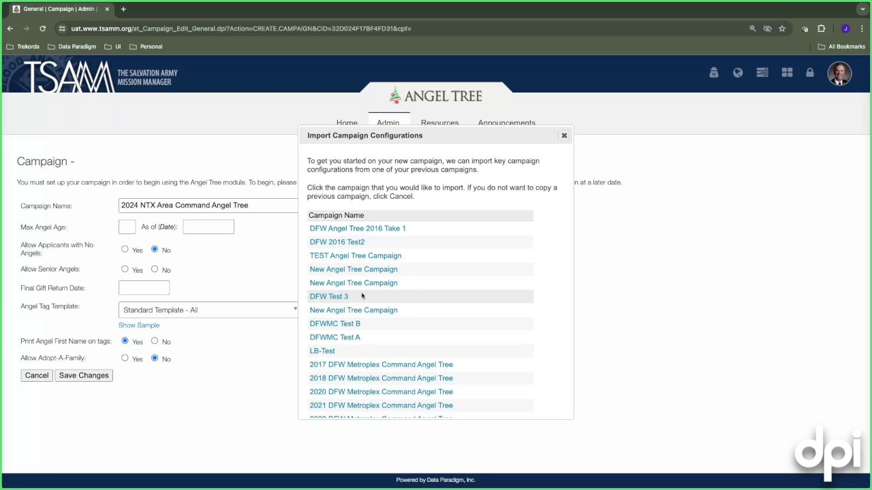
scroll(360, 295, down, 2)
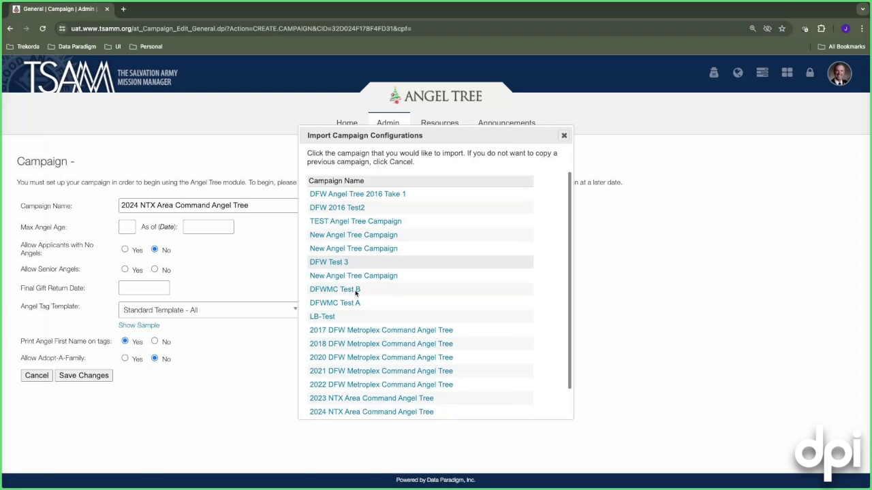
click(377, 366)
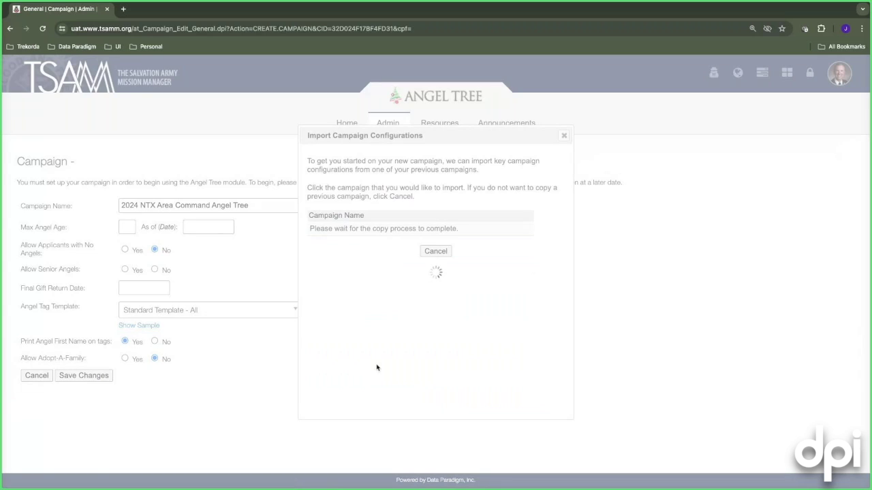
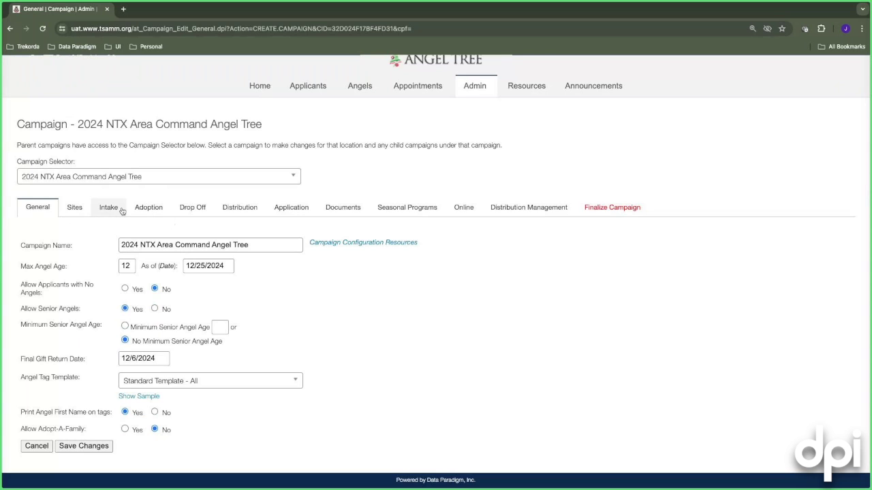
Look over the campaign's sites with their intake, adoption, drop-off and distribution assignments, and return to the general settings
click(79, 210)
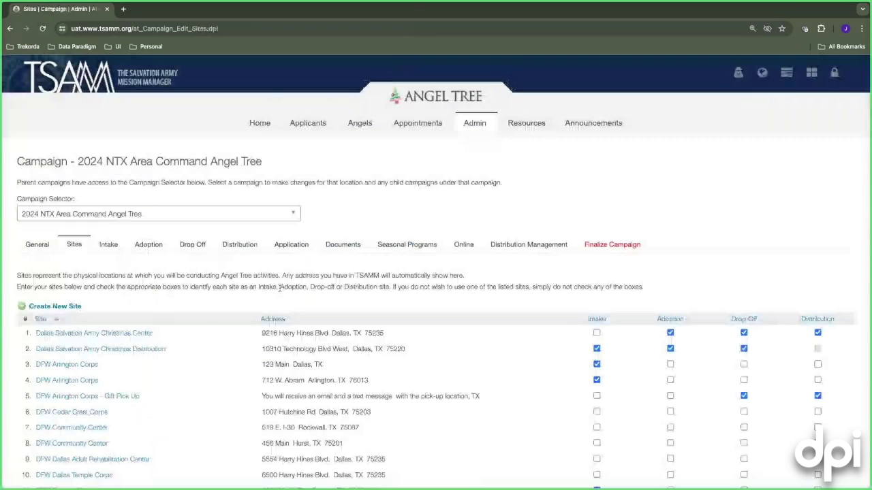
scroll(279, 288, down, 2)
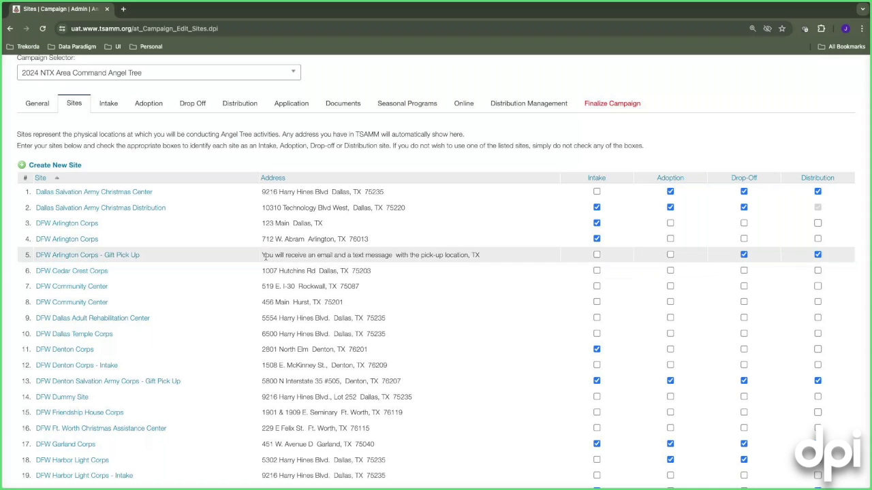
scroll(266, 257, up, 2)
click(34, 207)
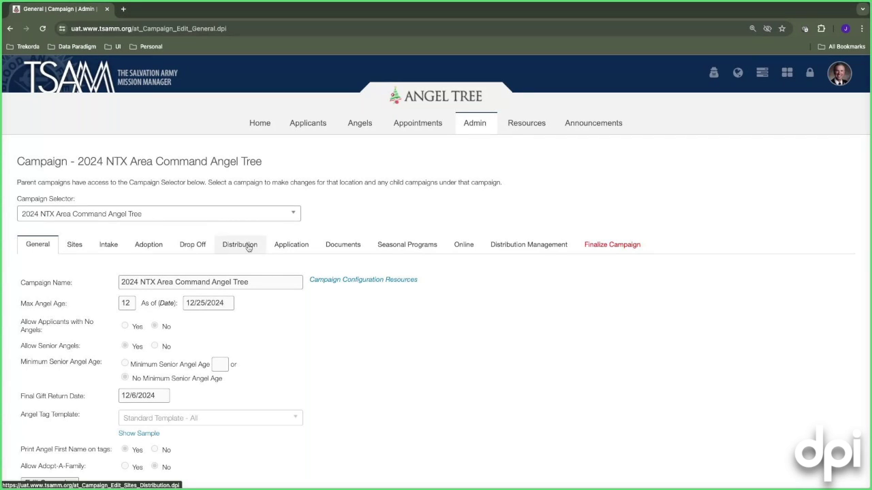
Browse the parent and child campaigns offered in the campaign selector and close it without switching campaigns
scroll(104, 282, down, 1)
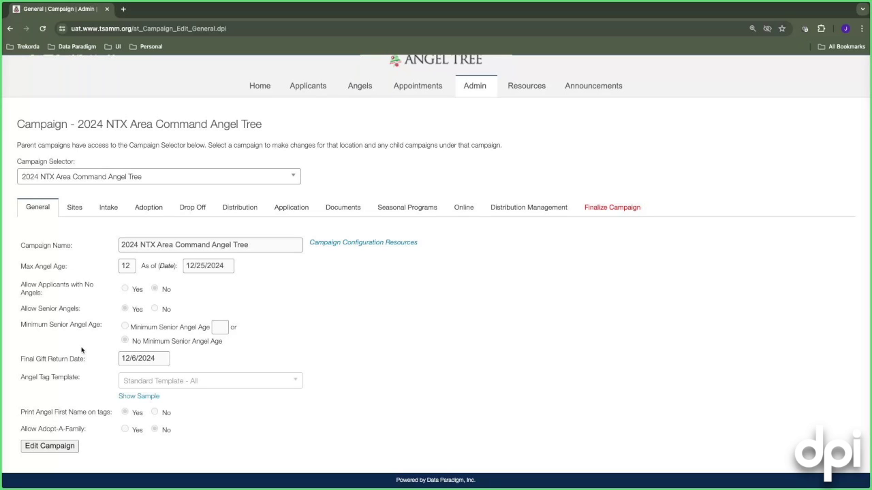
scroll(81, 346, down, 1)
scroll(80, 346, up, 1)
click(279, 179)
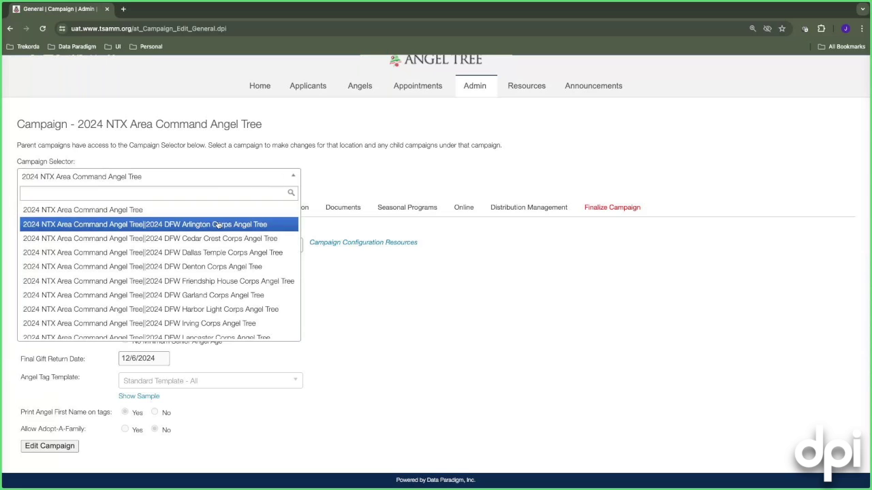
scroll(215, 227, down, 3)
scroll(215, 225, up, 4)
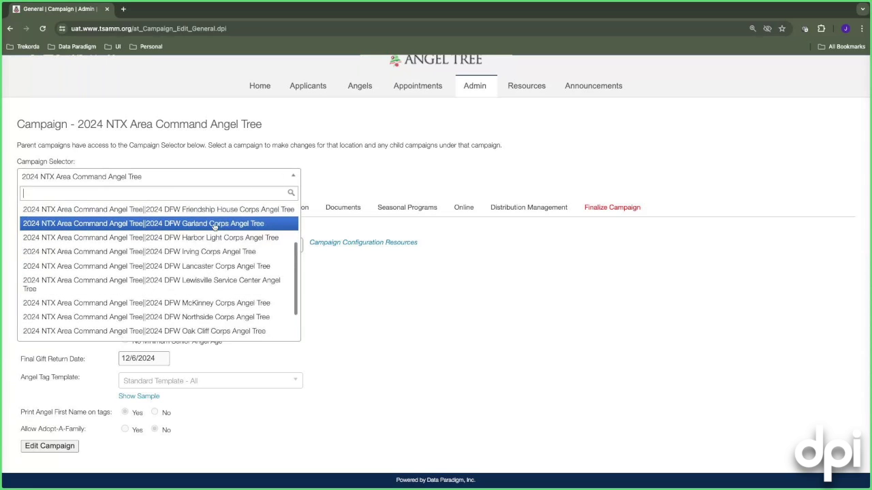
click(340, 185)
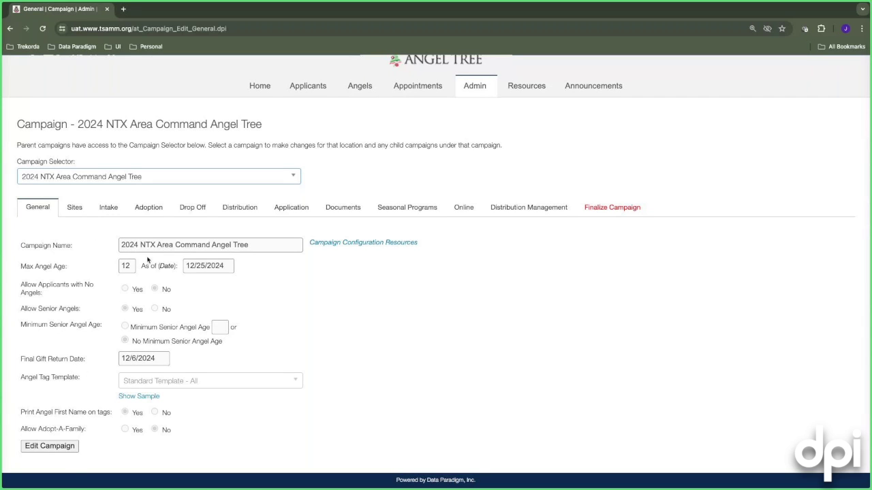
Open the campaign's general settings for editing and highlight "NTX Area Command" in the campaign name
click(52, 451)
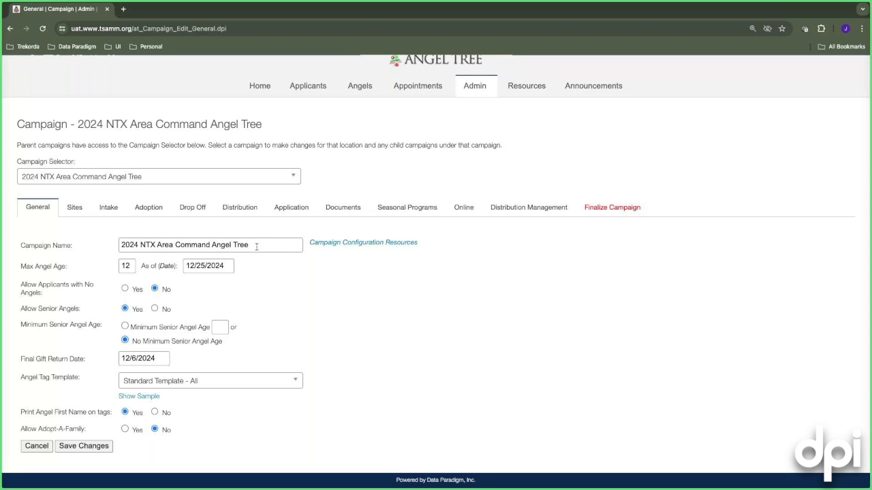
drag(255, 246, 139, 245)
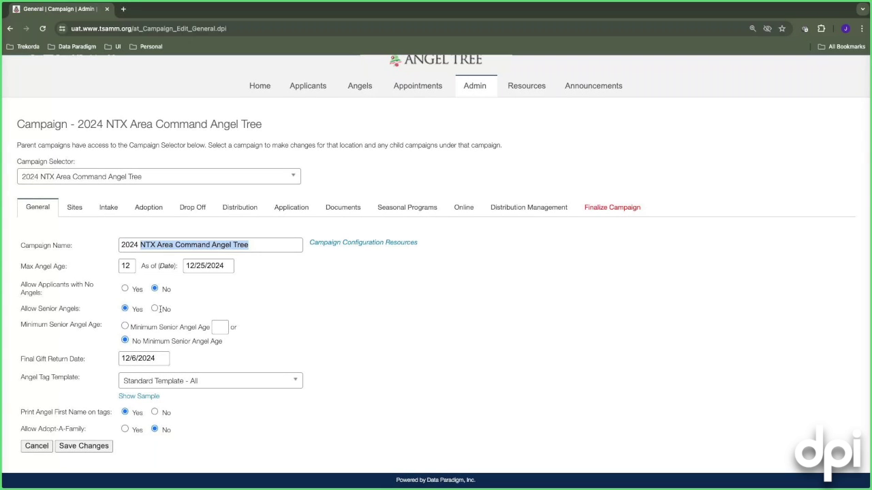
click(252, 247)
drag(210, 245, 141, 246)
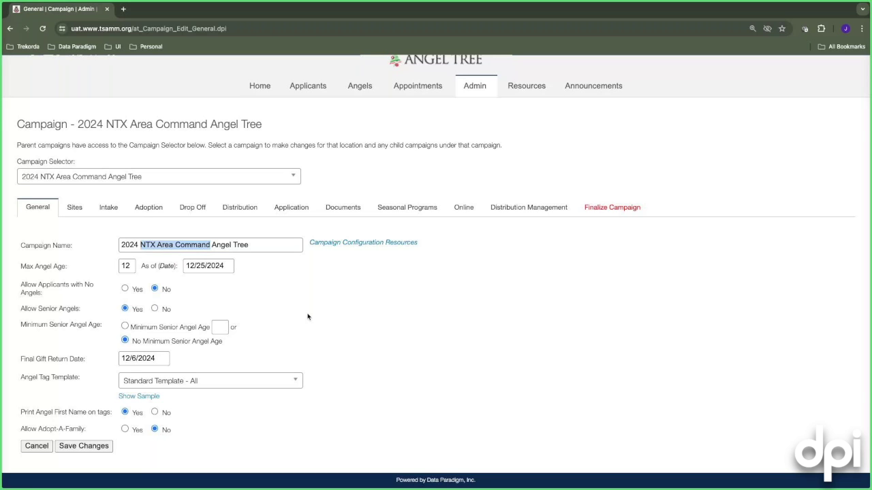
Try allowing applicants with no angels and a minimum senior angel age, restoring No and No Minimum Senior Angel Age
click(58, 268)
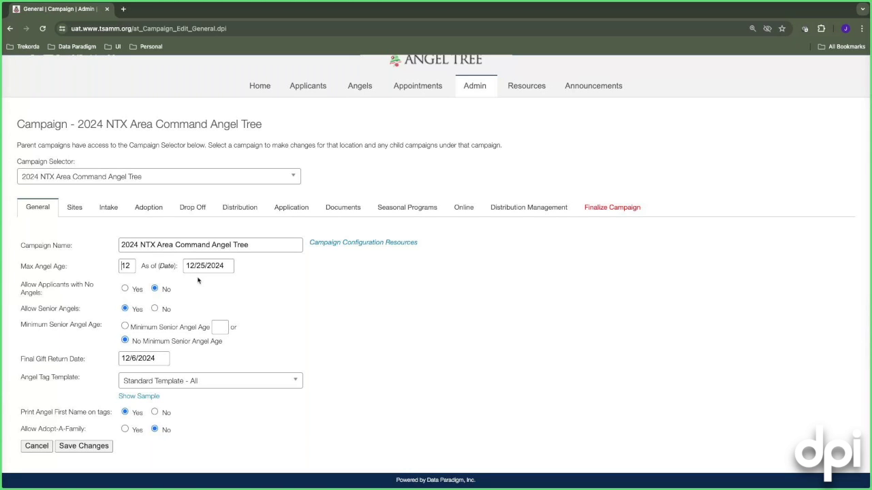
click(131, 266)
click(125, 288)
click(154, 290)
click(125, 327)
click(124, 341)
View the calendar for the Final Gift Return Date and close it without choosing another date
click(169, 359)
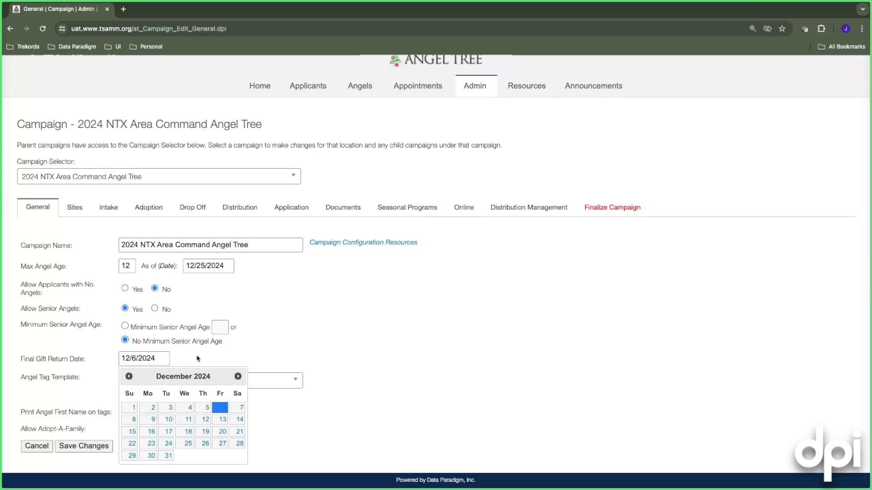
click(197, 358)
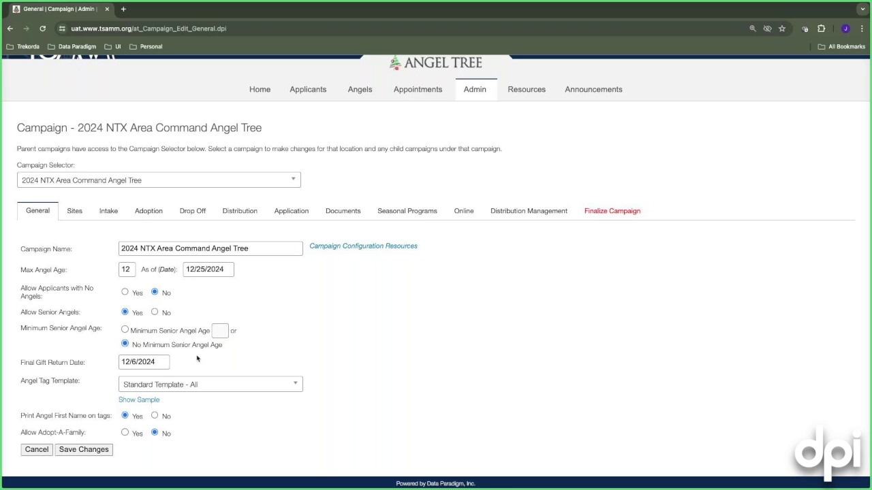
click(160, 362)
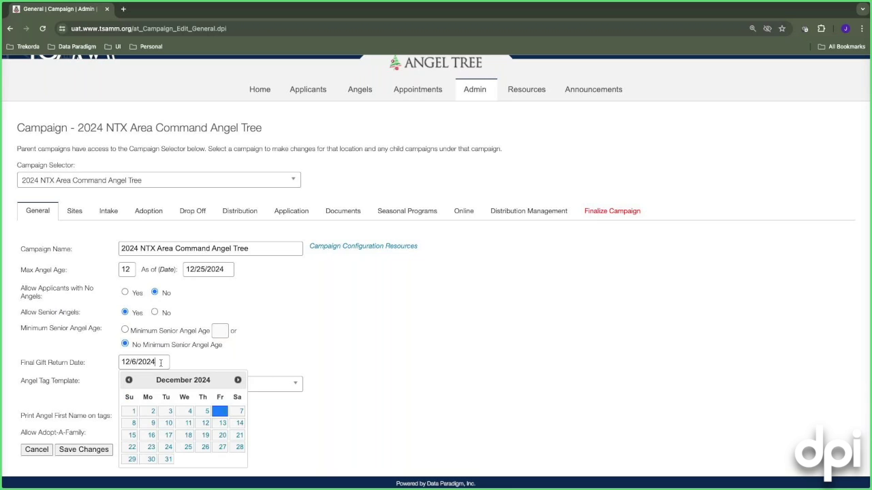
click(209, 359)
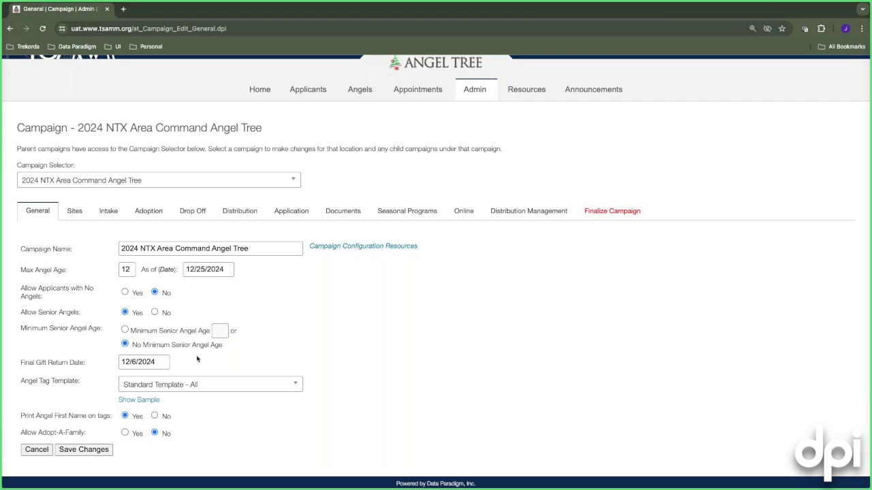
mouse_move(347, 98)
drag(90, 366, 31, 365)
click(33, 364)
scroll(68, 415, down, 1)
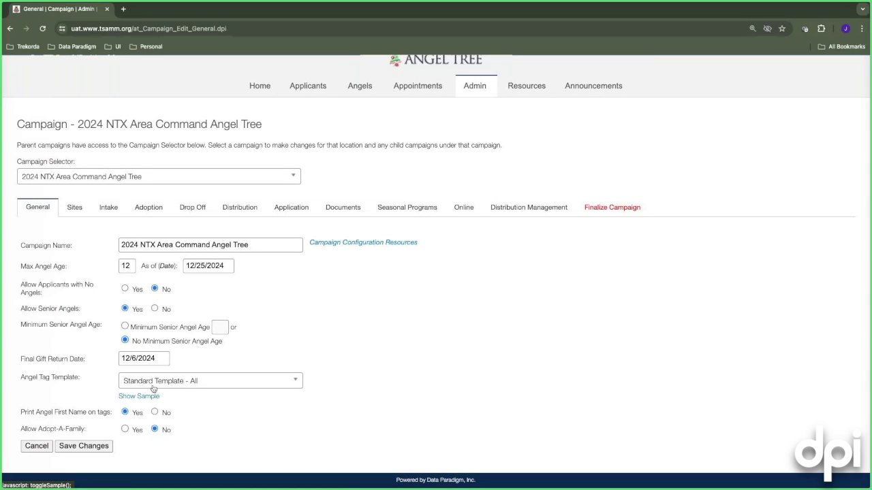
Choose Standard Template - All as the angel tag template
click(182, 384)
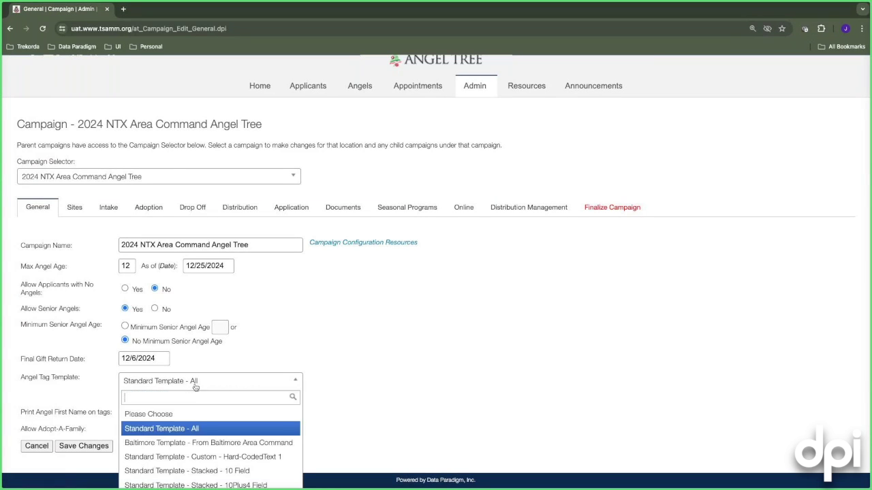
scroll(313, 416, down, 2)
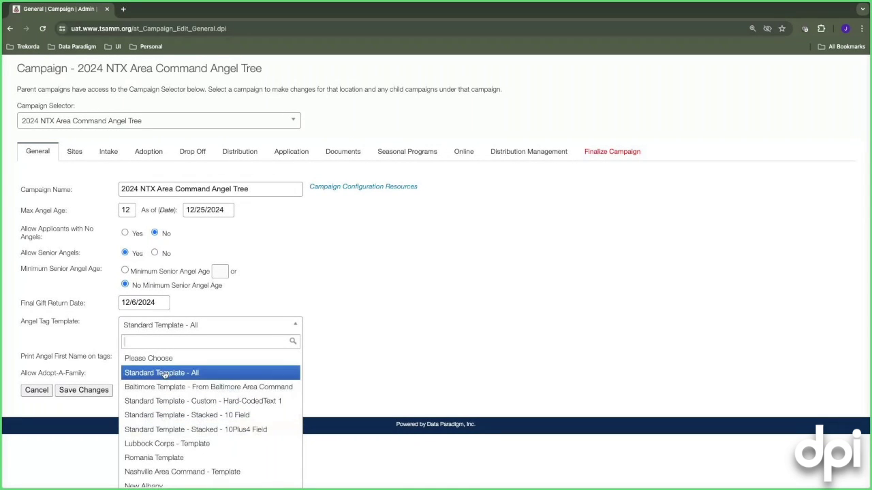
click(165, 374)
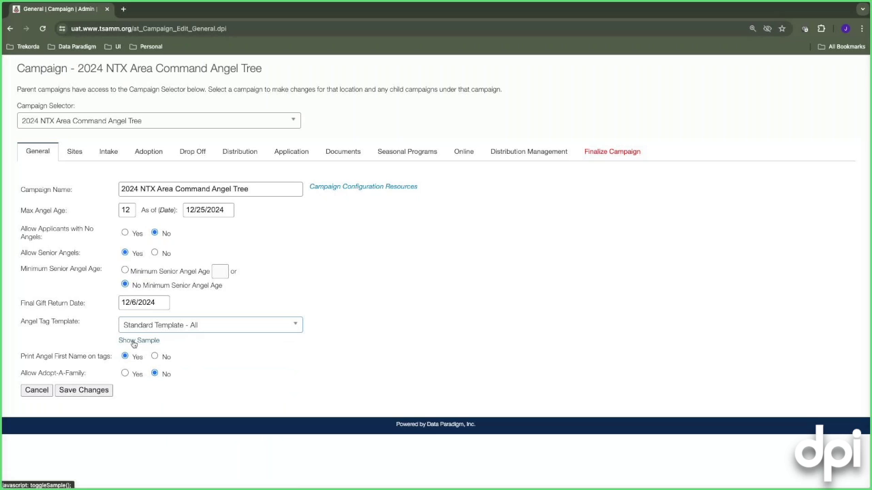
Show the sample of the selected angel tag template, enlarge it to 83% to examine the tags, and hide it
click(134, 342)
scroll(404, 330, down, 1)
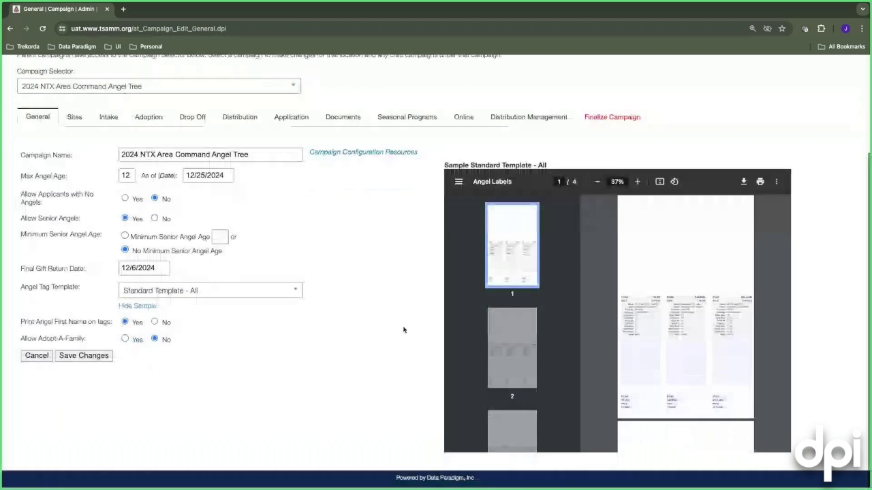
click(637, 182)
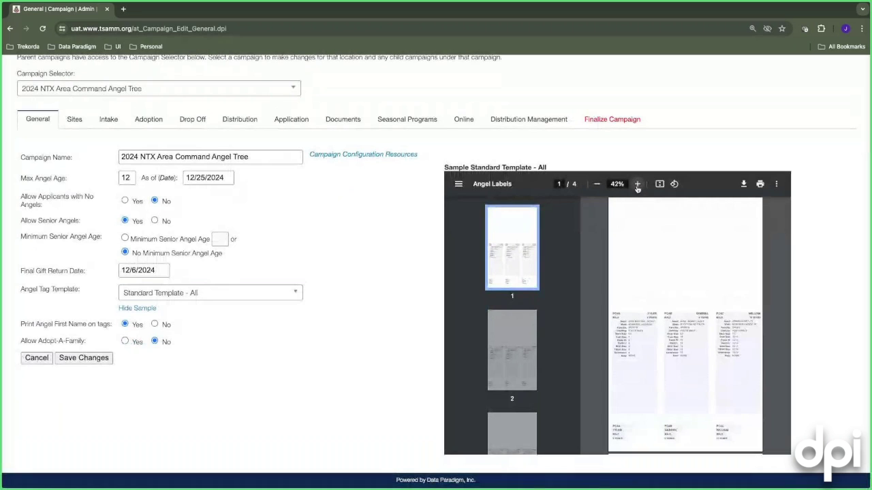
click(636, 184)
scroll(611, 336, down, 2)
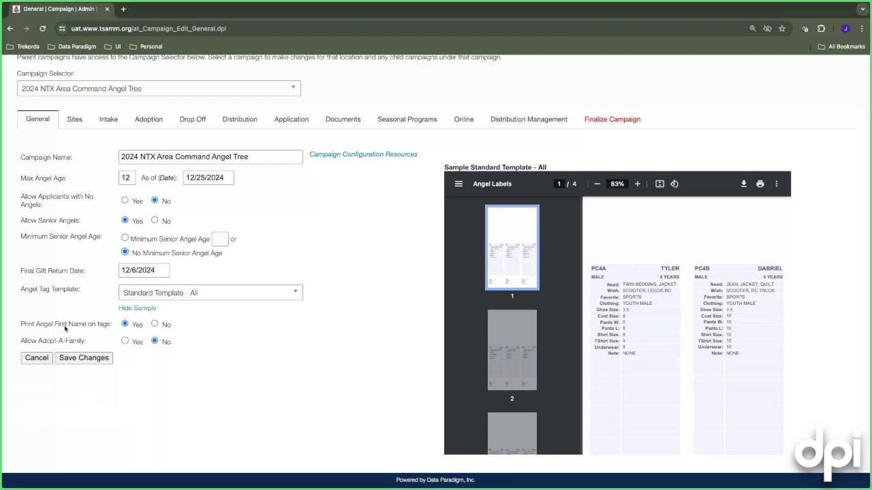
click(142, 310)
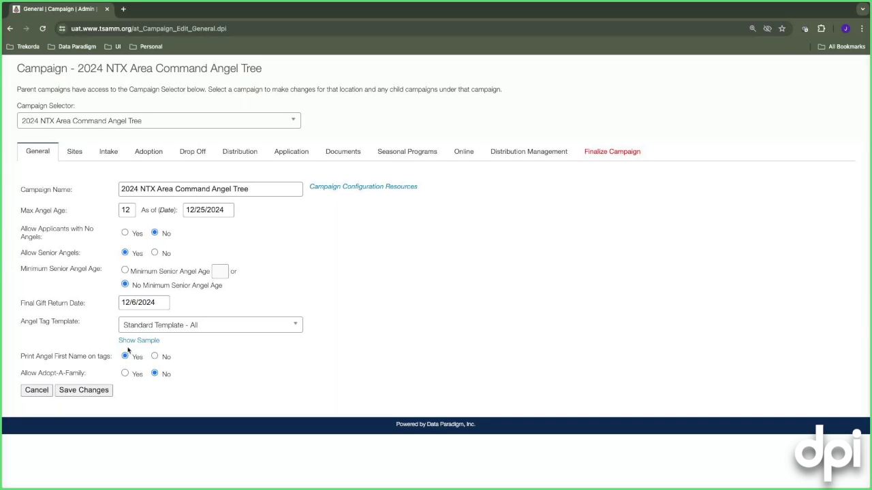
Save the changes to the campaign's general settings
click(84, 390)
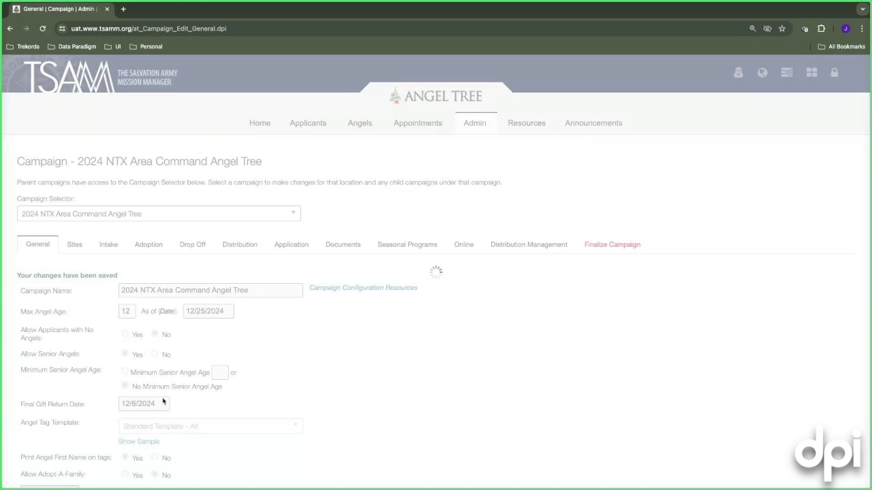
scroll(116, 388, down, 1)
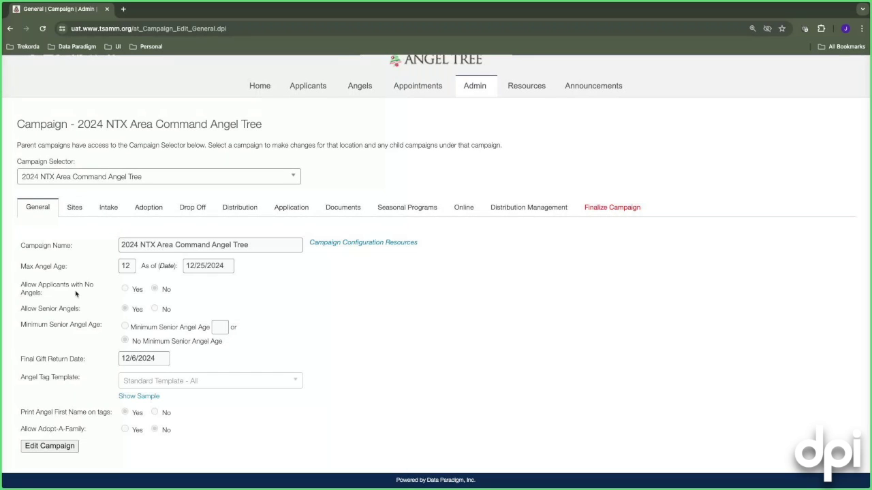
Open the location details of the Dallas Salvation Army Christmas Center from the campaign's sites
click(75, 209)
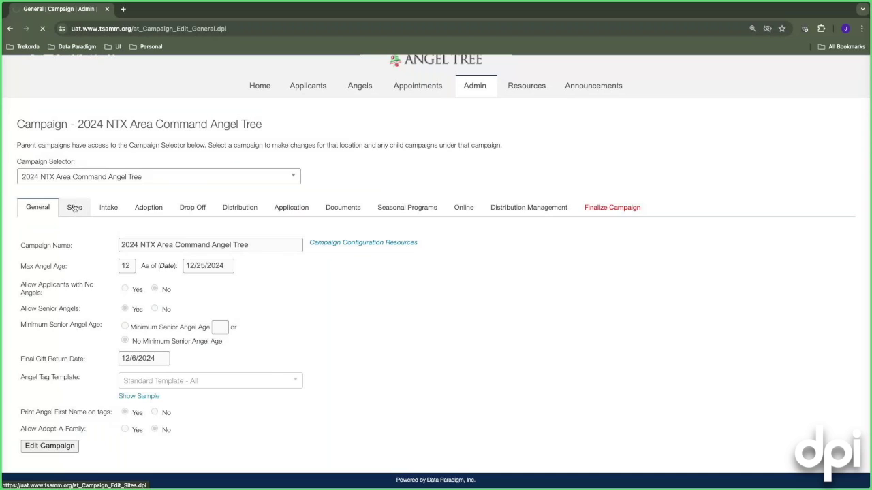
scroll(231, 307, down, 1)
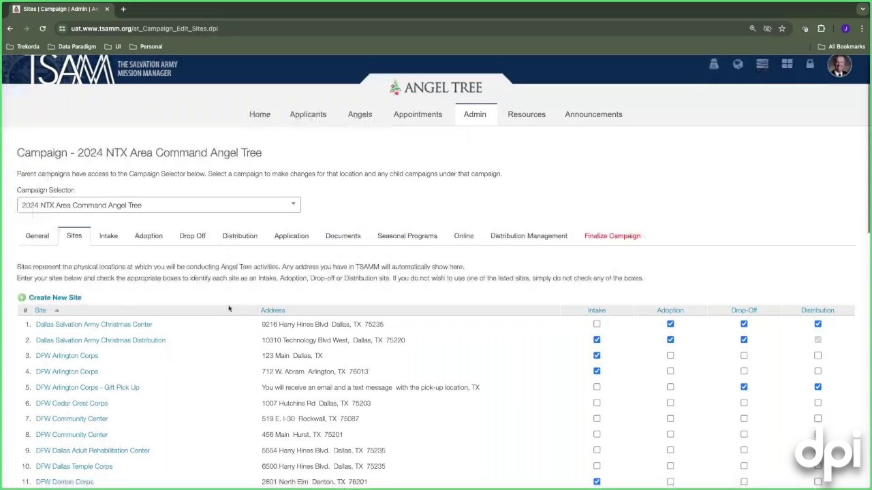
scroll(232, 320, down, 1)
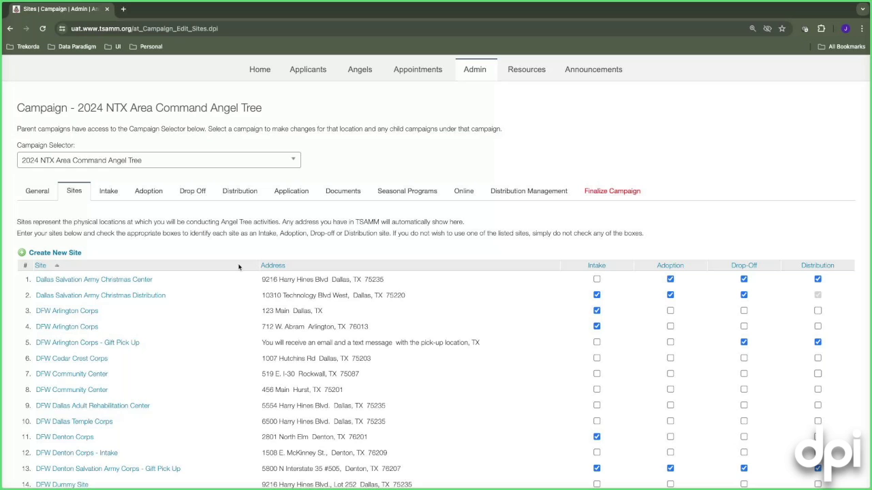
scroll(123, 272, down, 1)
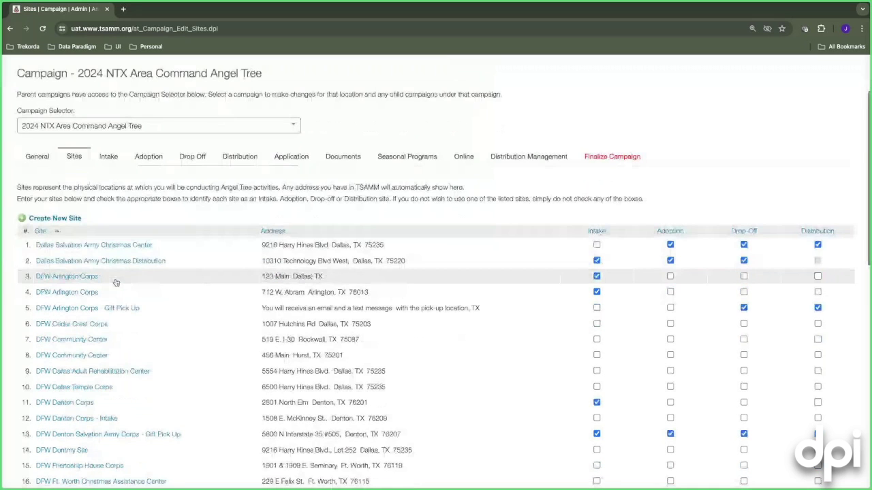
click(102, 246)
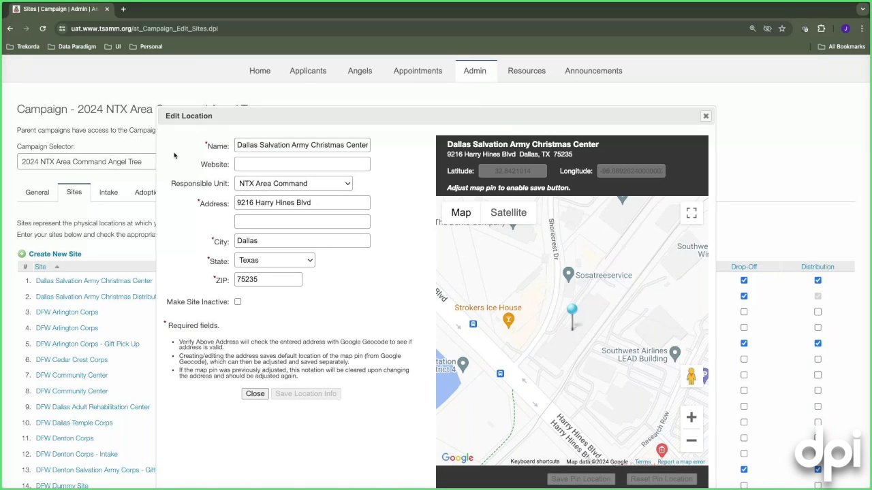
Choose NTX Area Command as the responsible unit for the Dallas Salvation Army Christmas Center
scroll(199, 153, down, 1)
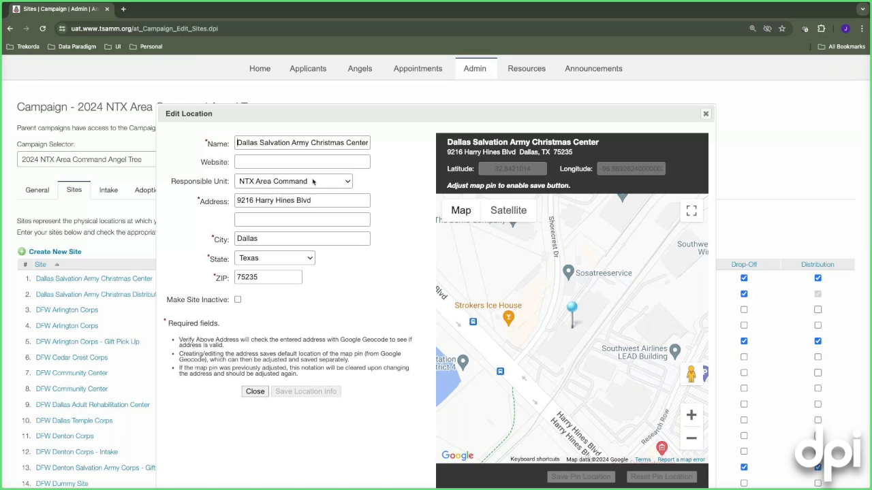
click(312, 183)
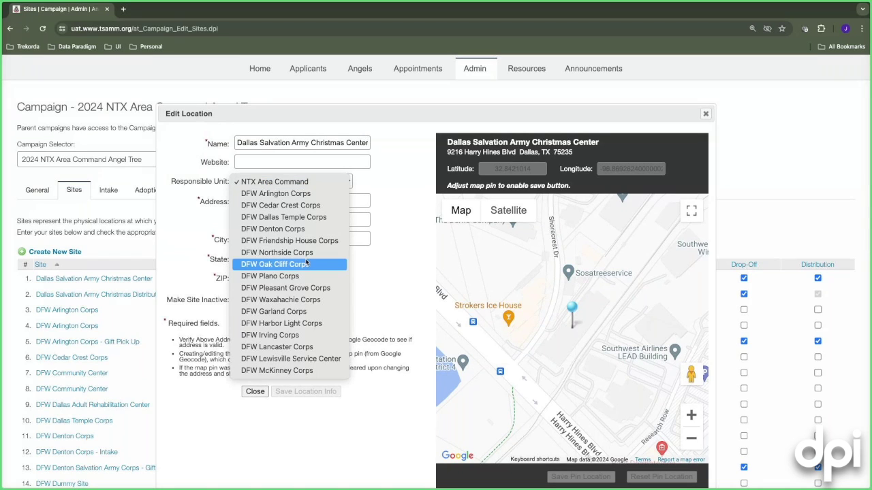
click(286, 182)
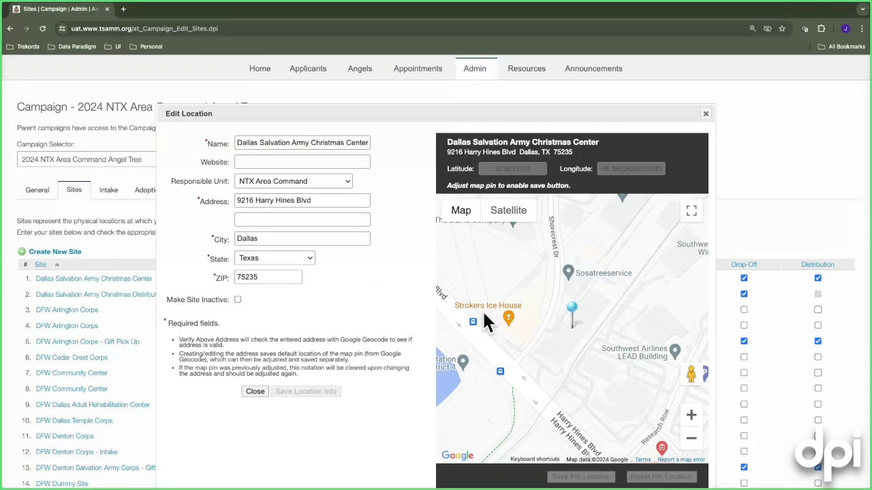
Move the Christmas Center's map pin to just beside Sosatreeservice, save the pin location, and close the location details
drag(571, 306, 543, 308)
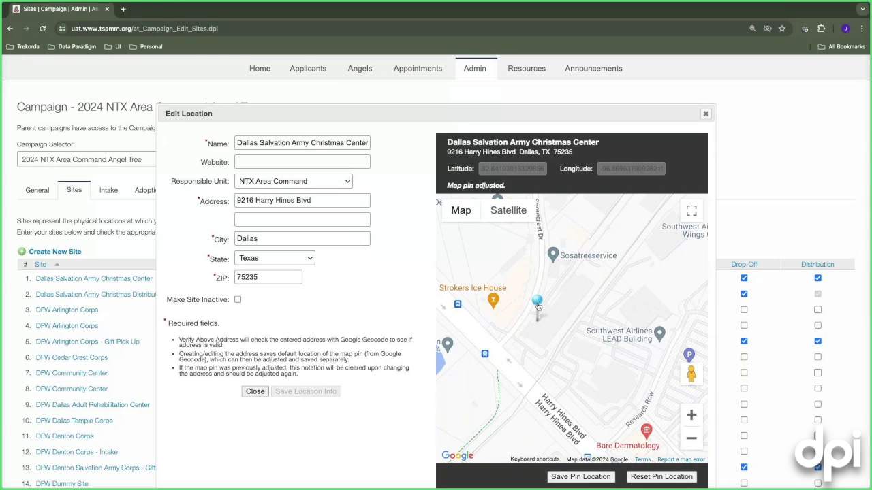
scroll(336, 136, down, 1)
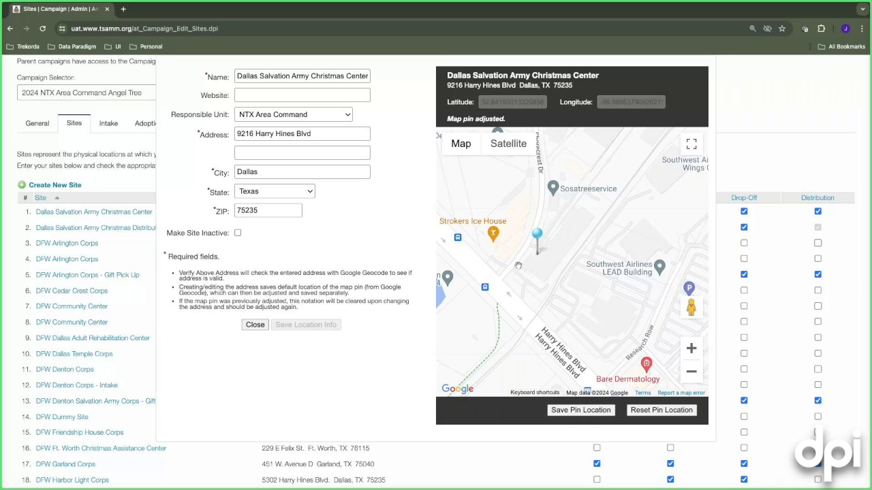
mouse_move(537, 250)
mouse_down()
mouse_move(524, 267)
mouse_move(578, 191)
mouse_up()
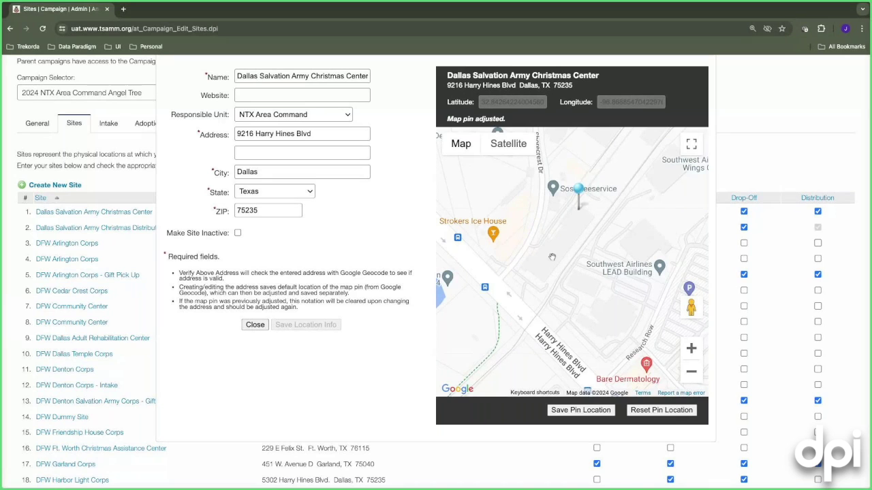
scroll(529, 187, down, 1)
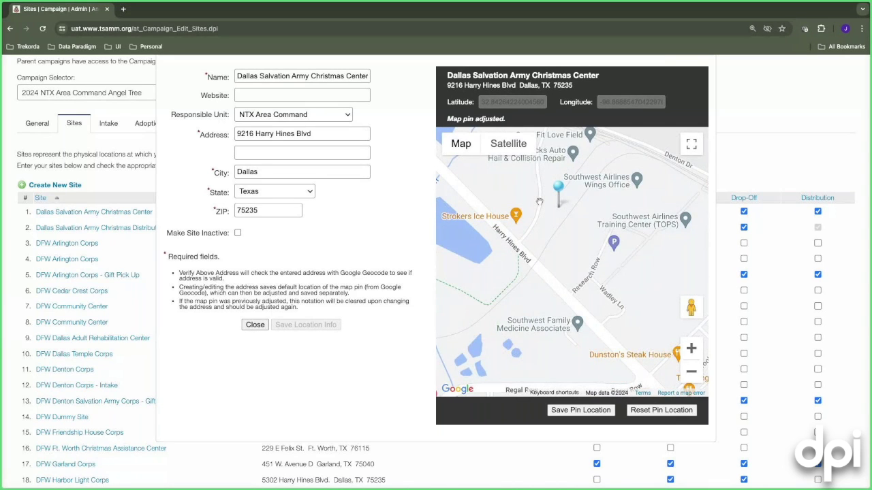
scroll(538, 202, down, 1)
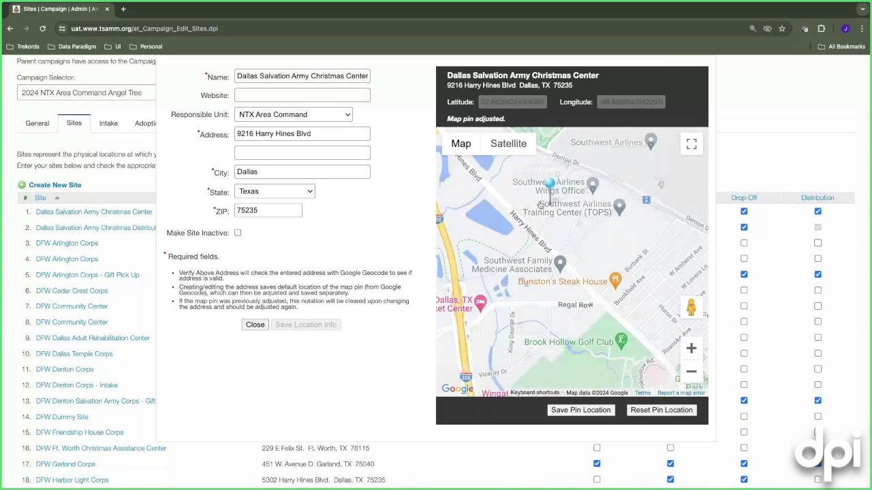
scroll(540, 205, down, 1)
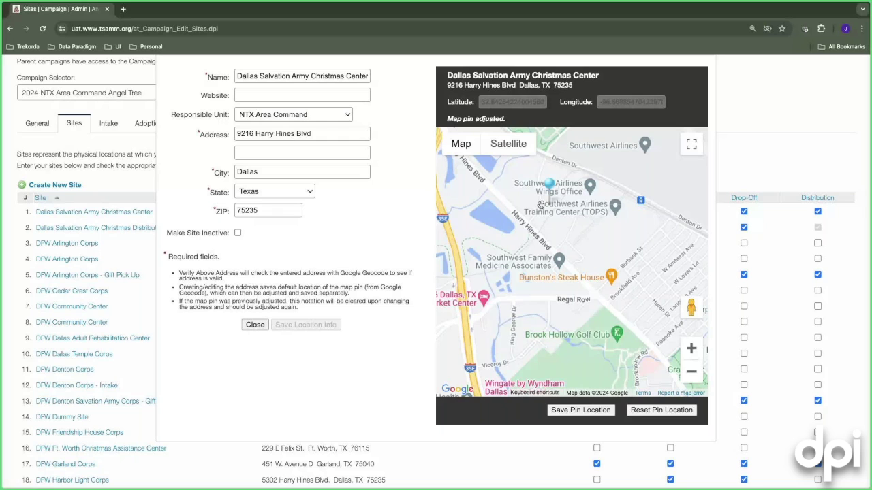
scroll(541, 204, up, 3)
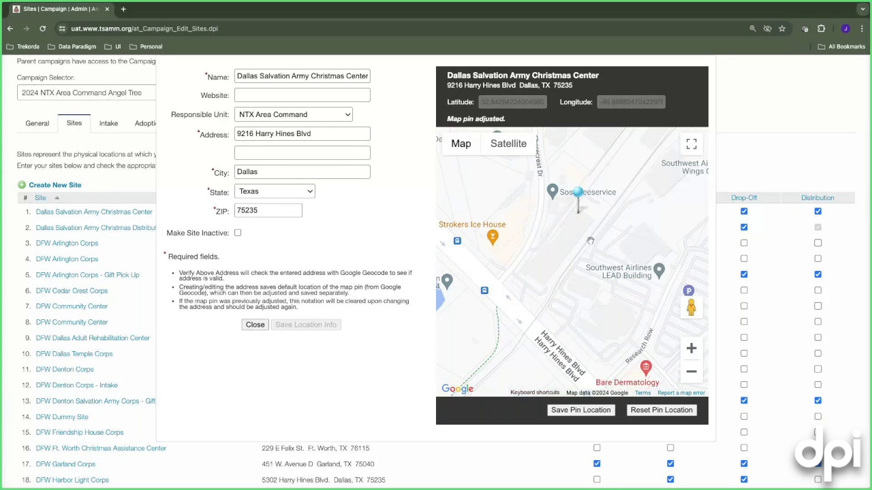
click(578, 411)
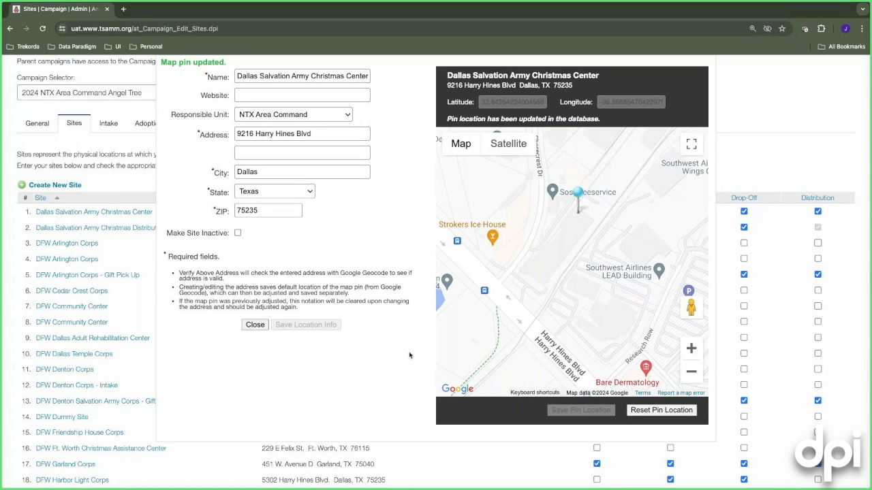
scroll(409, 355, up, 1)
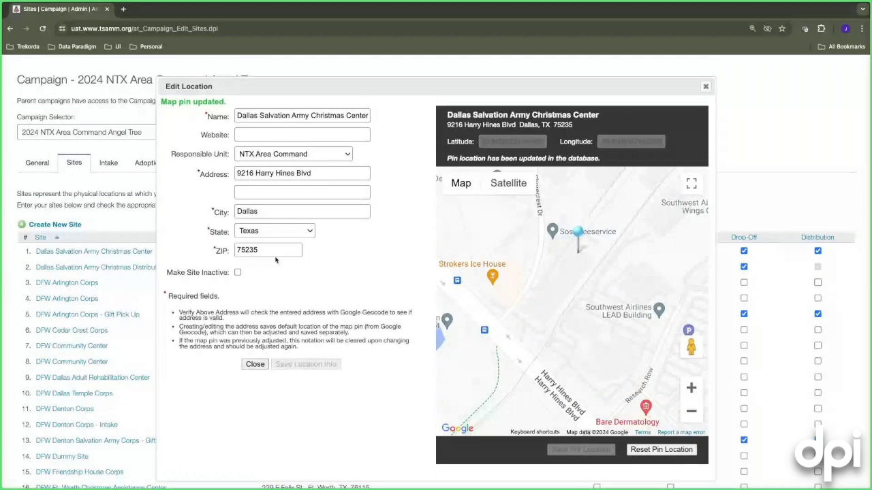
scroll(244, 366, down, 1)
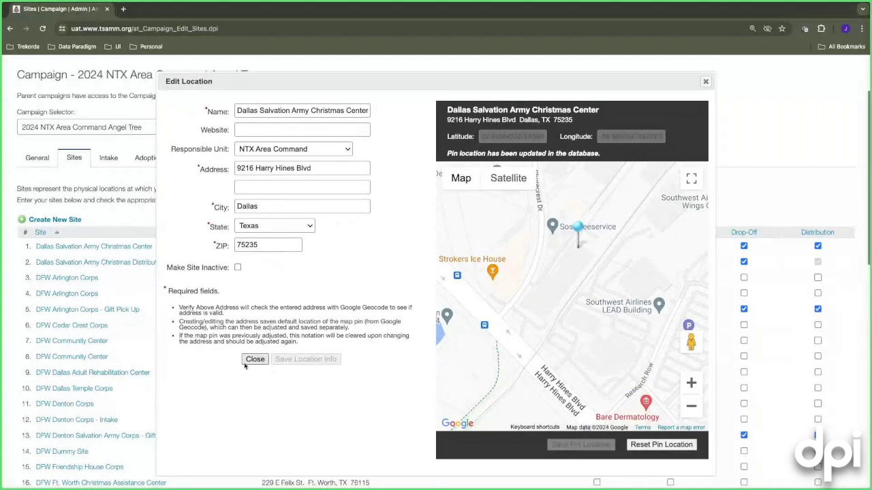
scroll(249, 359, down, 1)
click(254, 354)
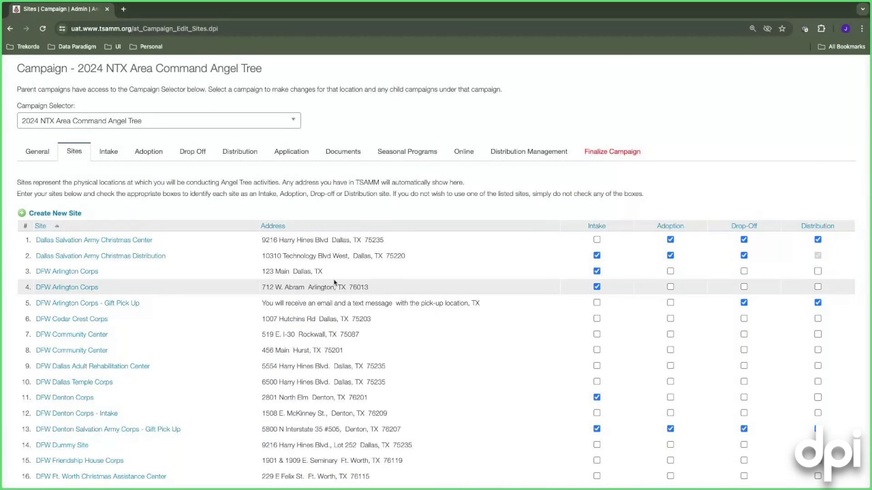
Try to make the DFW Cedar Crest Corps site inactive in its location details and close them
scroll(333, 282, down, 2)
scroll(330, 264, down, 5)
scroll(329, 262, up, 7)
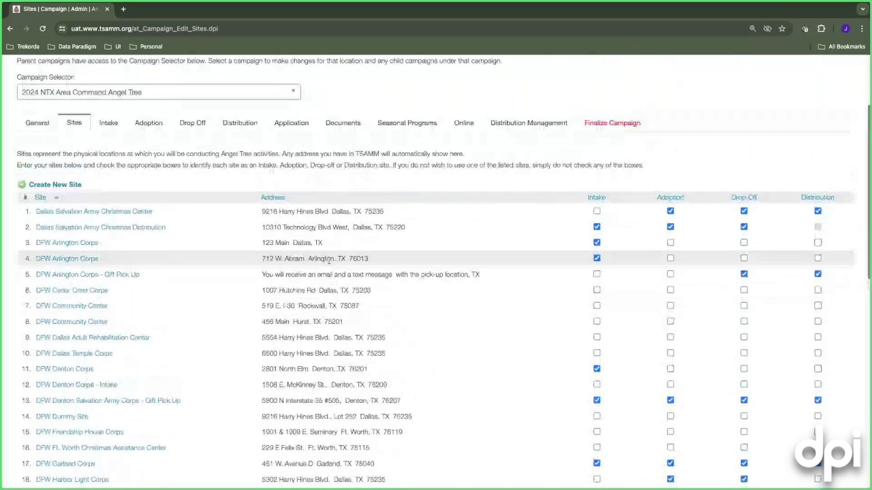
click(102, 290)
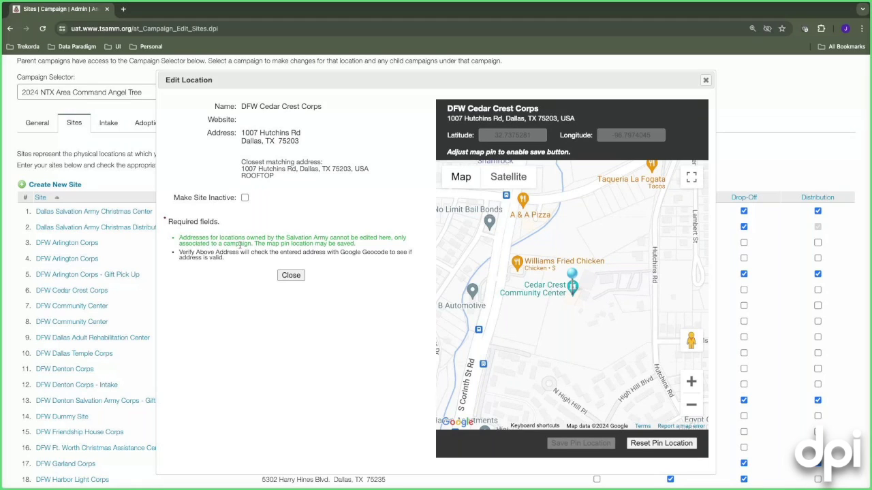
click(243, 198)
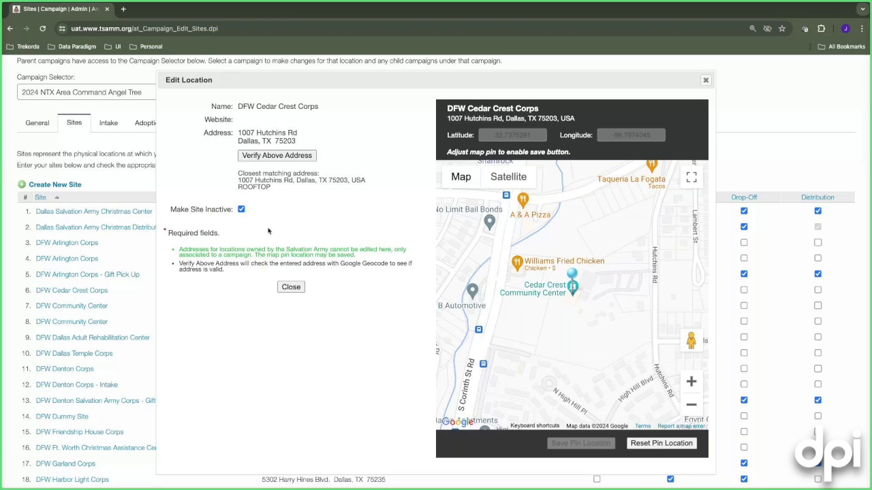
click(299, 292)
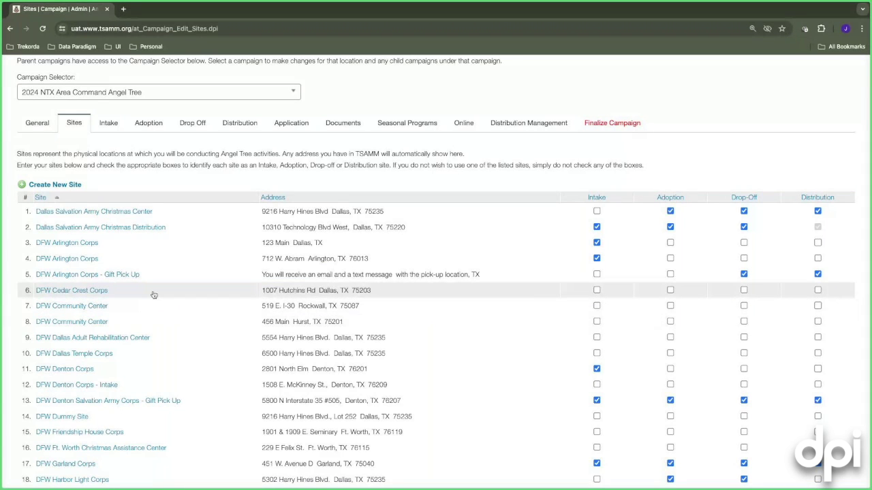
Try to make the DFW Denton Corps site inactive in its location details and close them
scroll(154, 294, down, 2)
click(84, 260)
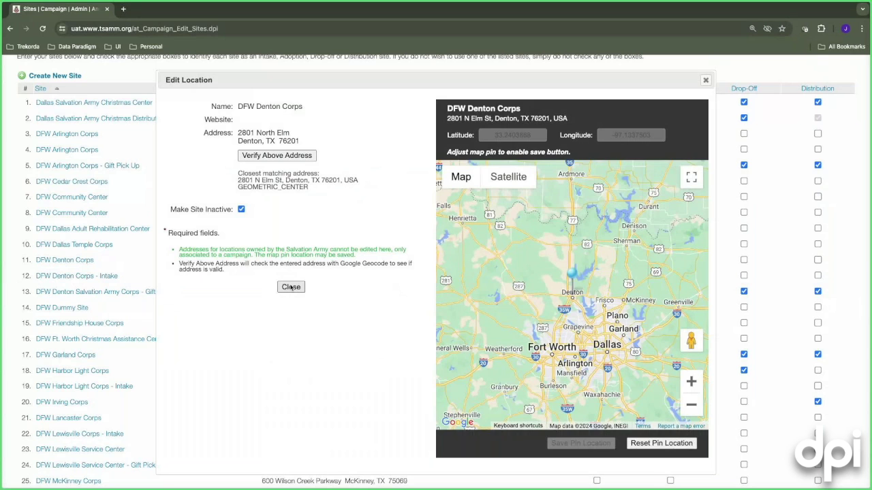
click(293, 287)
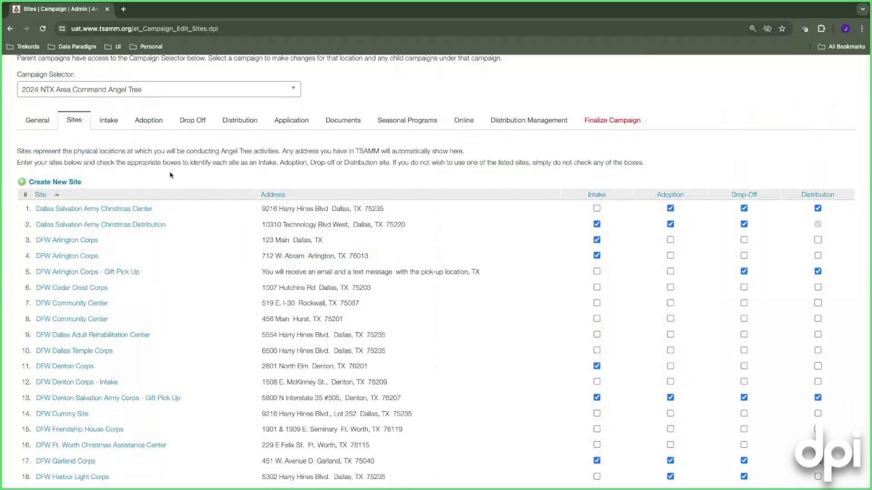
Switch the campaign whose sites are shown to 2024 DFW Arlington Corps Angel Tree
click(114, 121)
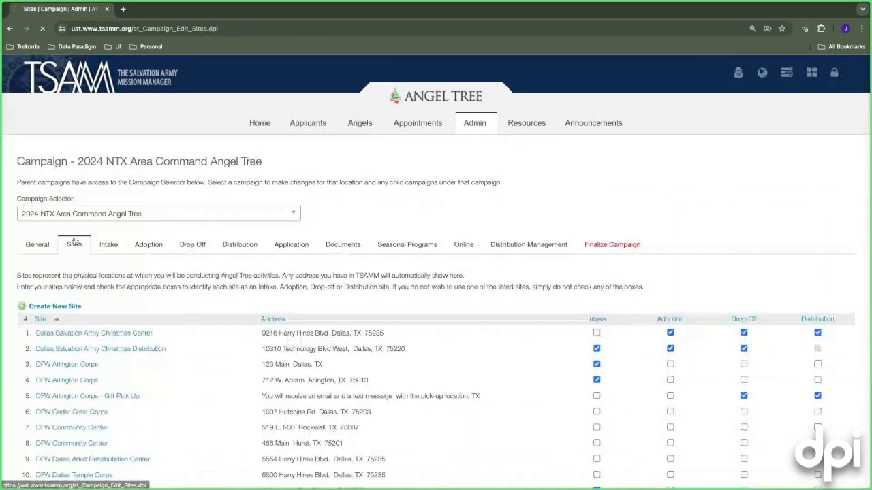
click(229, 215)
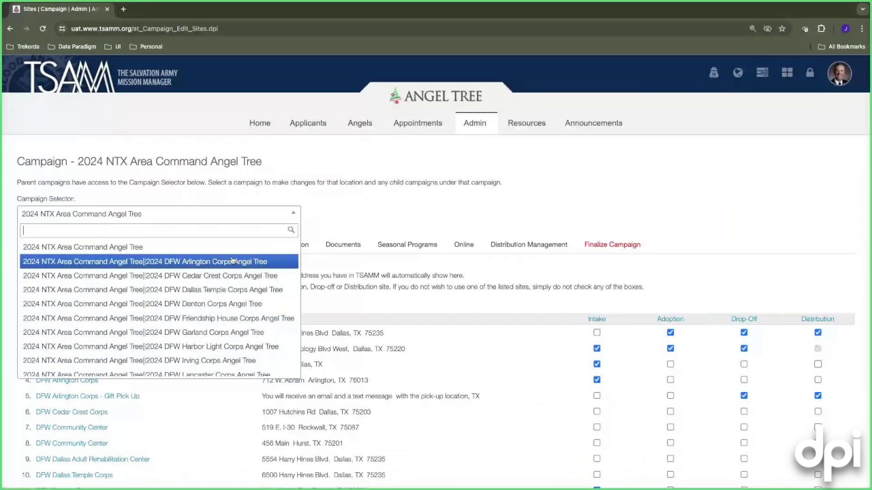
click(232, 262)
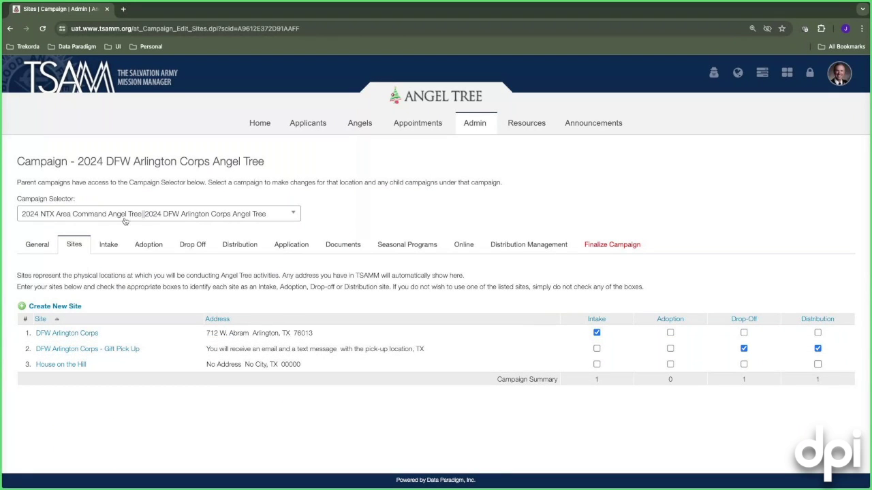
Make the House on the Hill site inactive, save its location info, and return to the sites list
click(60, 364)
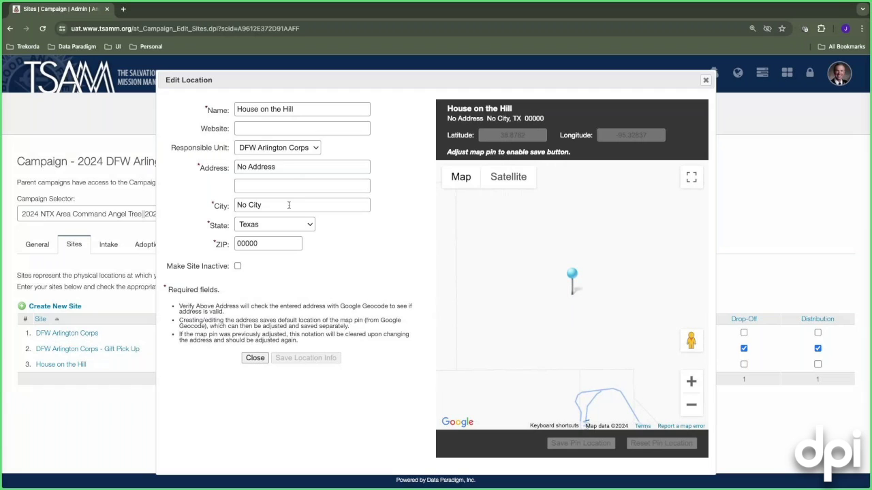
click(238, 267)
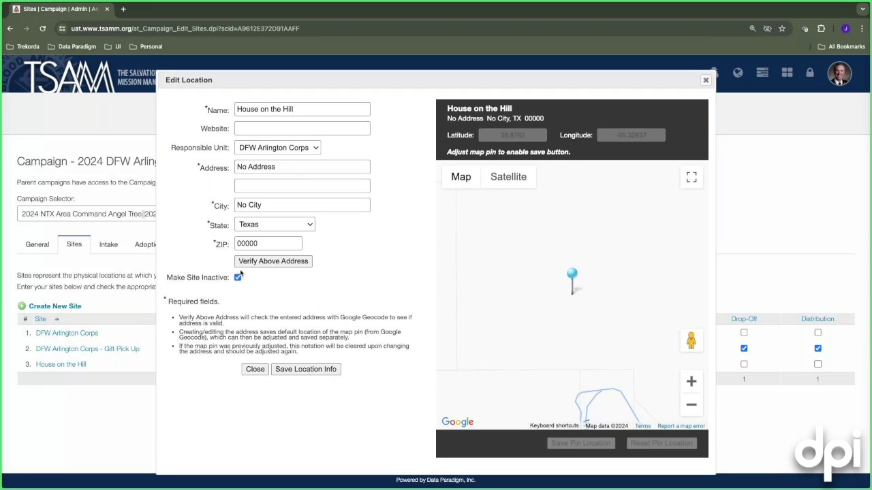
click(304, 368)
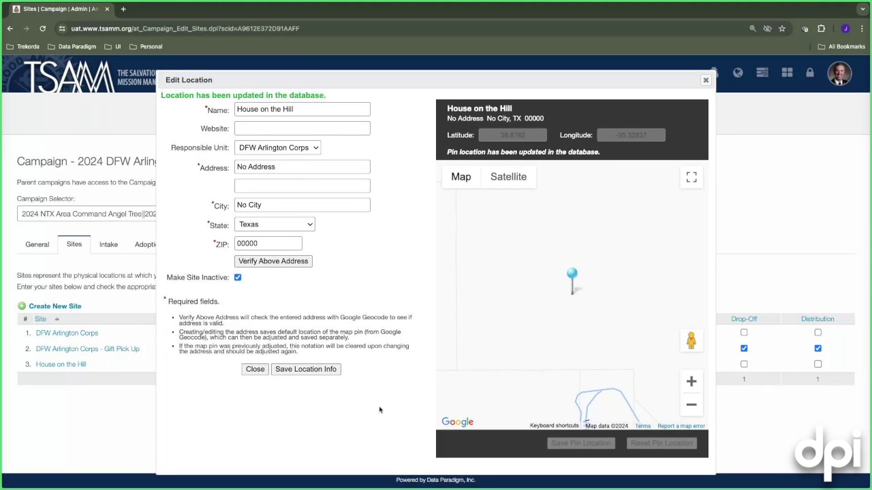
click(299, 372)
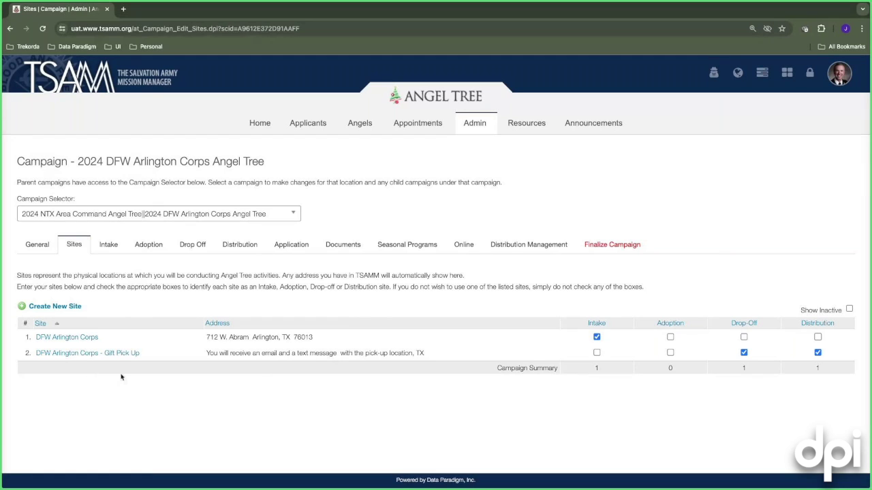
Include the inactive sites in the sites list and look through it
click(850, 310)
scroll(527, 341, down, 2)
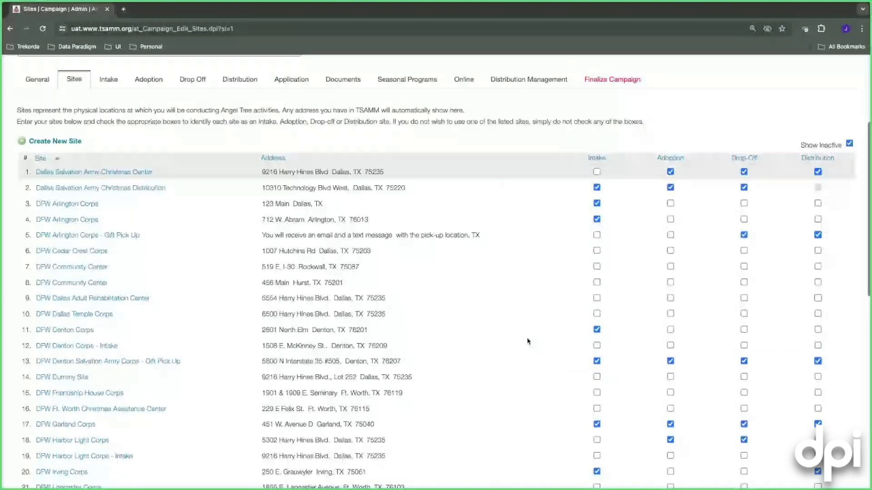
scroll(527, 341, up, 1)
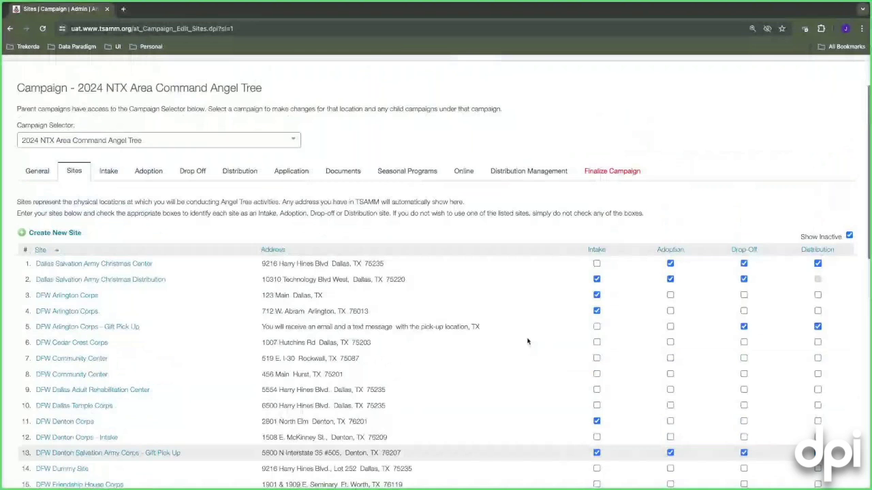
Revisit the sites of the 2024 DFW Arlington Corps Angel Tree campaign and return to 2024 NTX Area Command Angel Tree
click(158, 156)
click(241, 216)
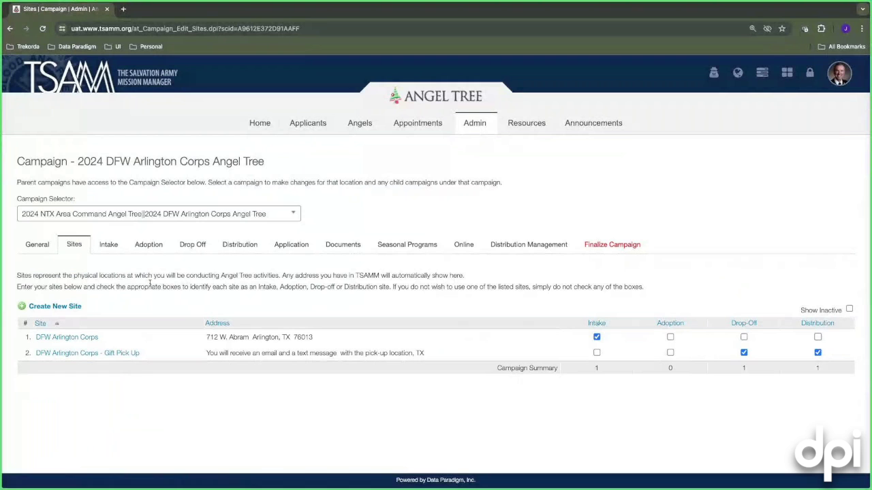
click(102, 213)
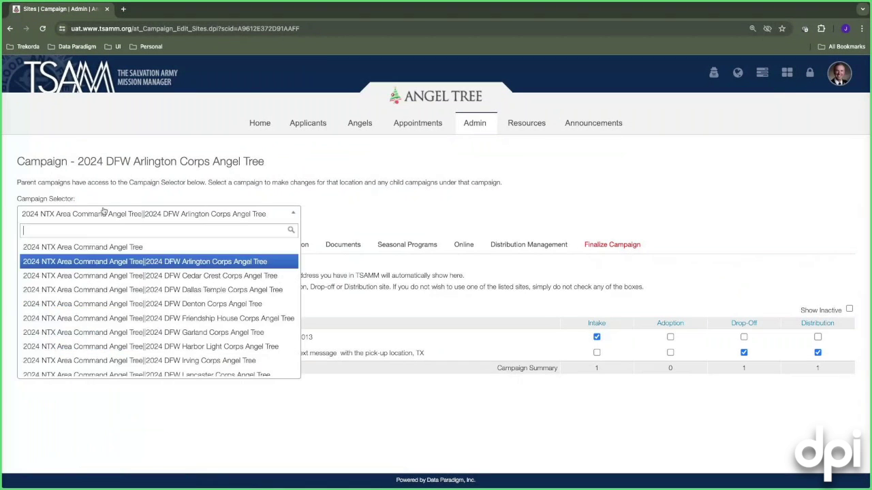
click(89, 248)
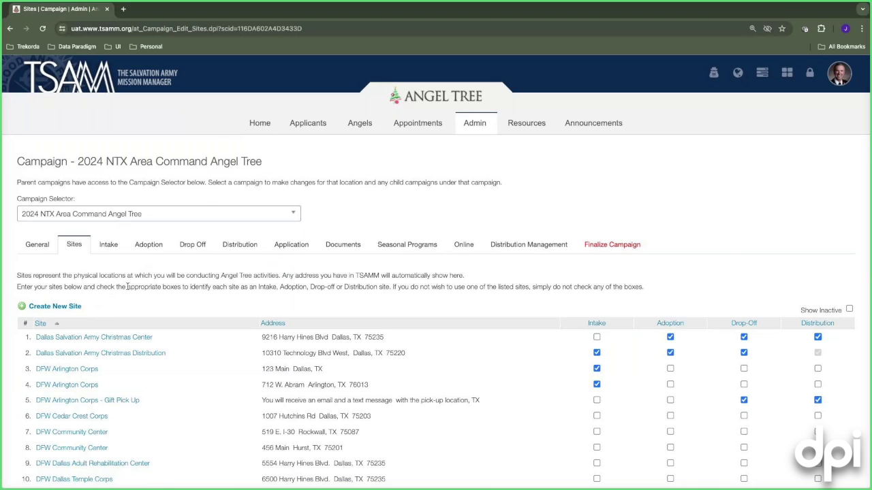
Mark the first DFW Arlington Corps site in the list as an Adoption site
scroll(208, 245, down, 3)
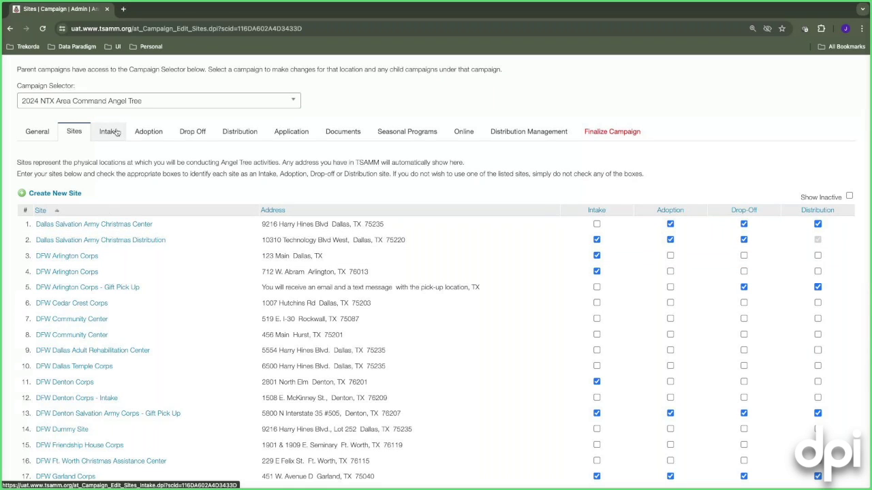
click(670, 255)
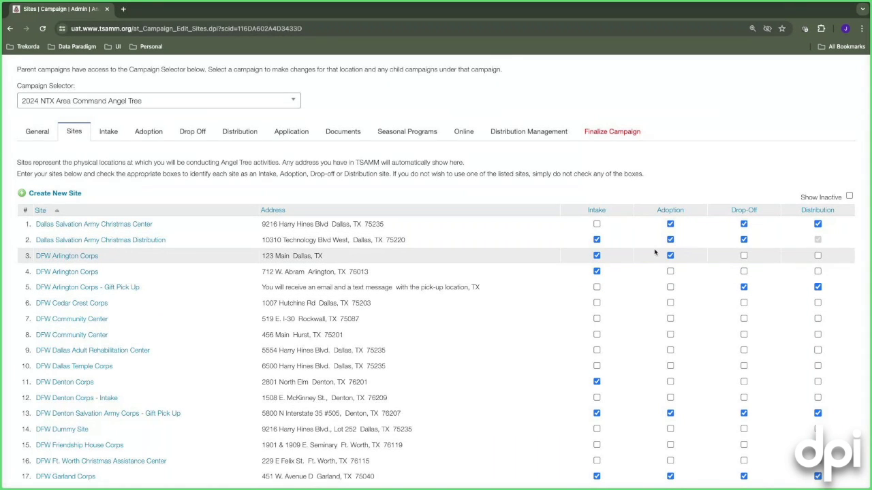
Try to make the first DFW Arlington Corps site inactive, and close its location details without saving
click(81, 259)
click(237, 266)
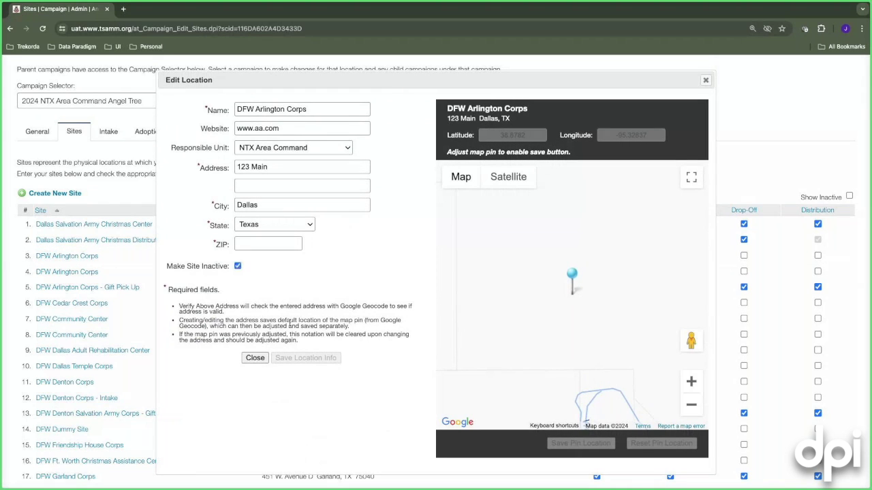
click(262, 360)
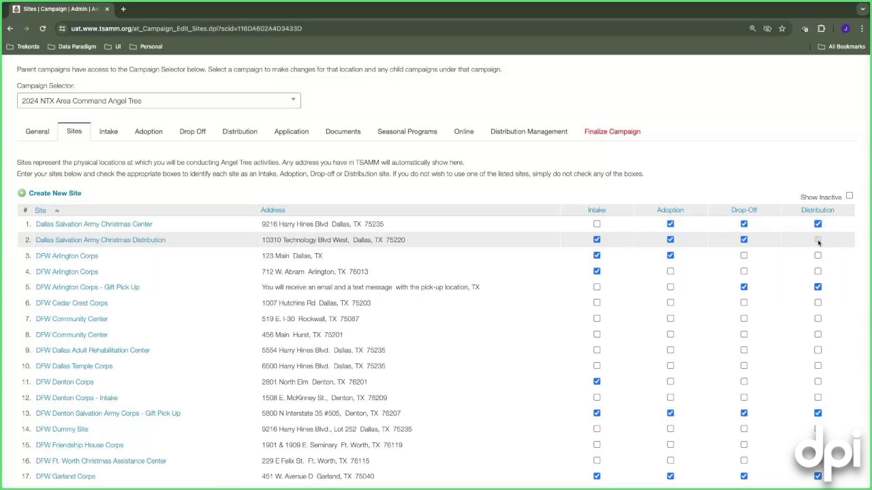
Review the intake sites of the 2024 NTX Area Command Angel Tree campaign
mouse_move(819, 243)
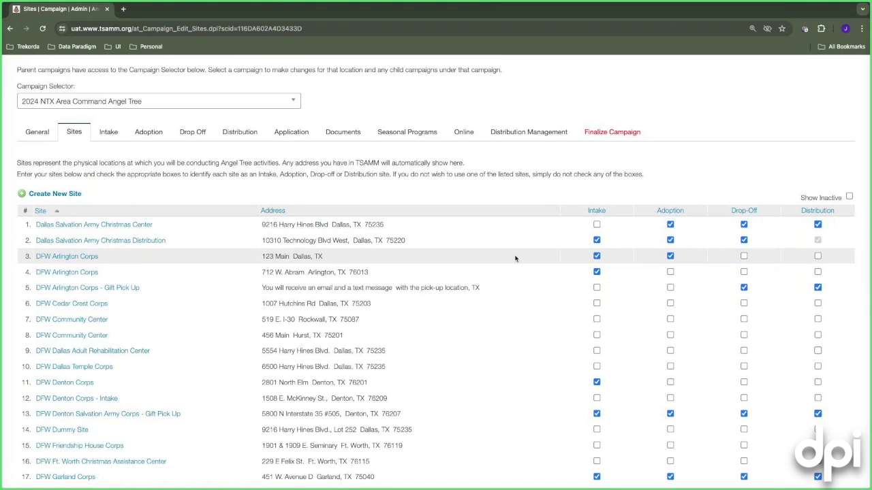
scroll(515, 258, up, 2)
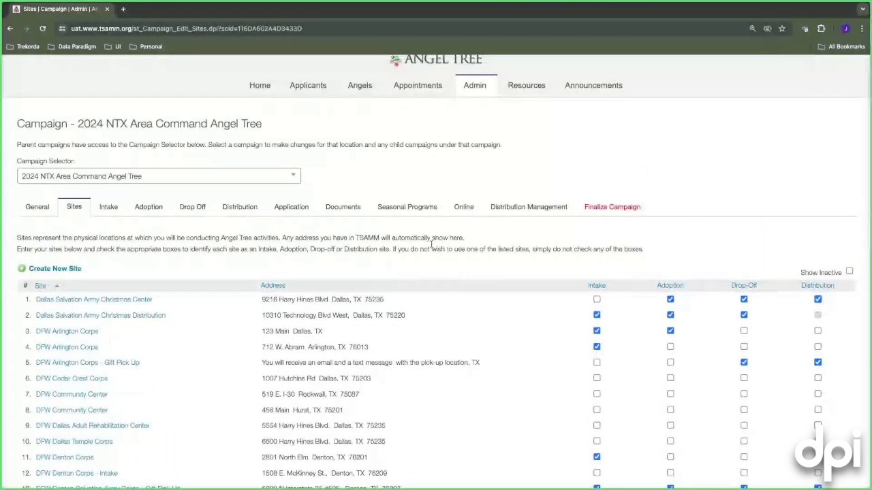
click(107, 211)
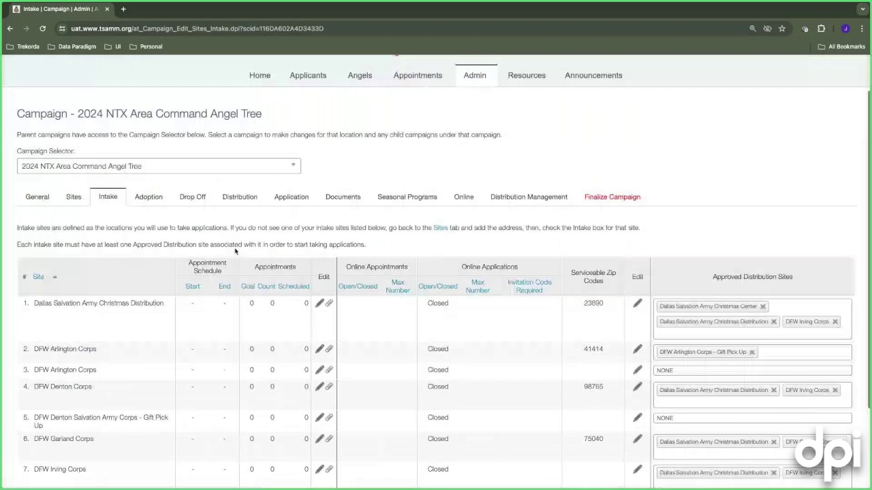
scroll(235, 251, up, 1)
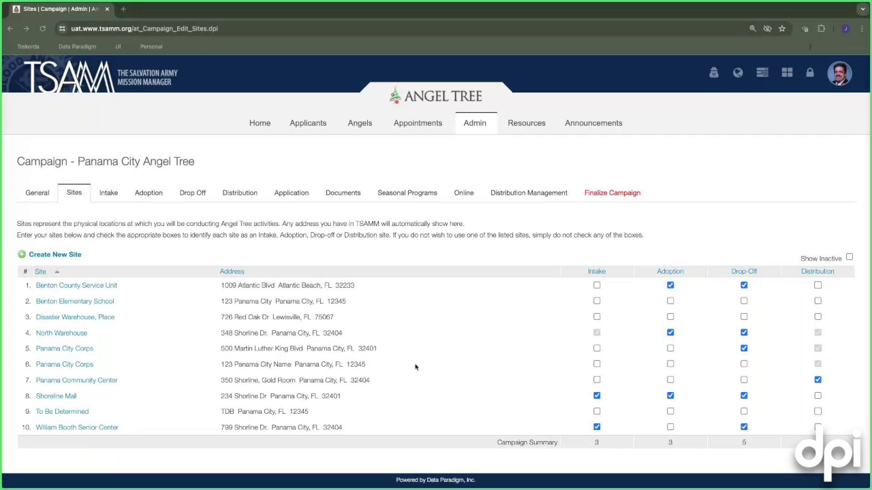
Look through the Panama City Angel Tree sites with inactive ones included, check the intake sites, and return to the sites list
click(850, 257)
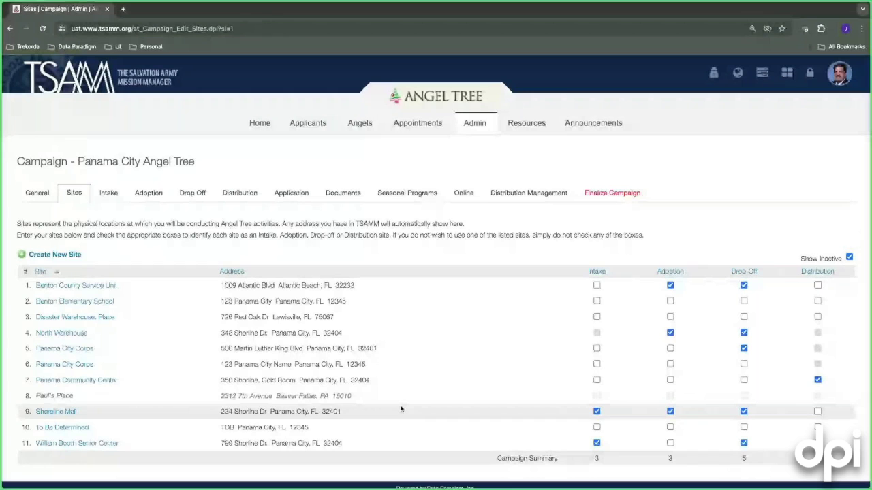
click(109, 193)
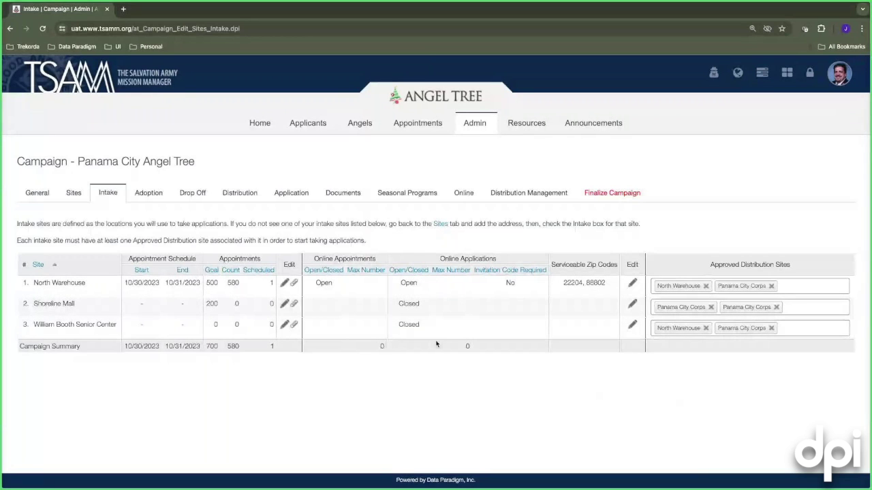
click(73, 193)
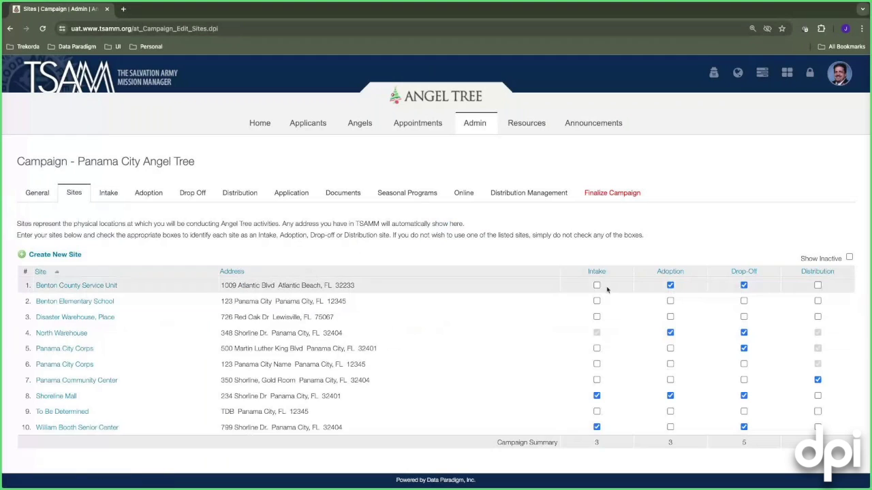
Change the segment time of the William Booth Senior Center applicant intake schedule to 30 minutes and confirm it
click(108, 193)
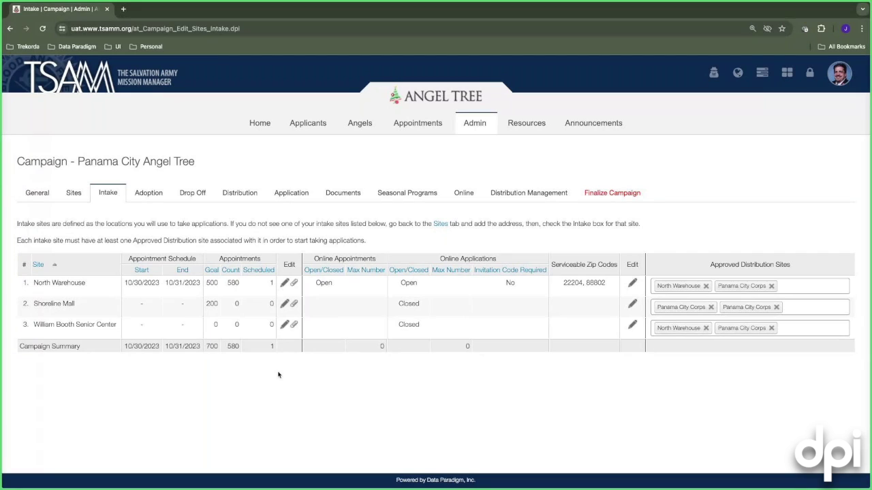
click(285, 325)
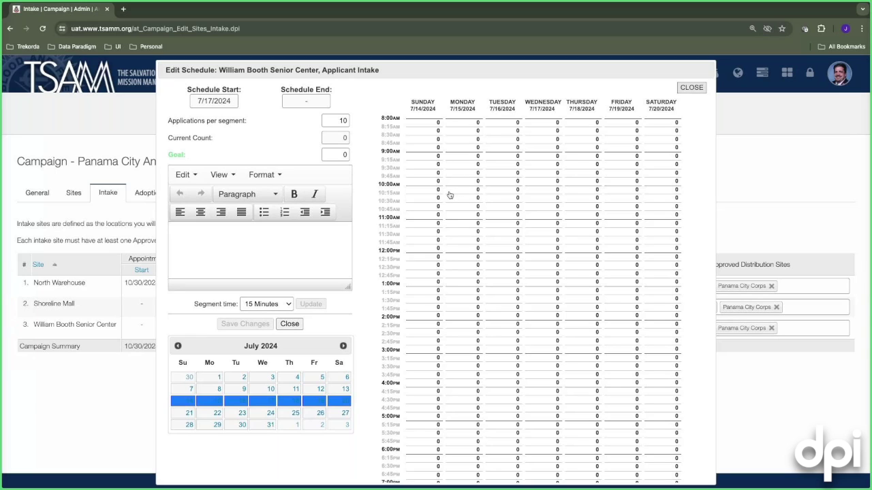
click(290, 305)
click(273, 327)
click(311, 304)
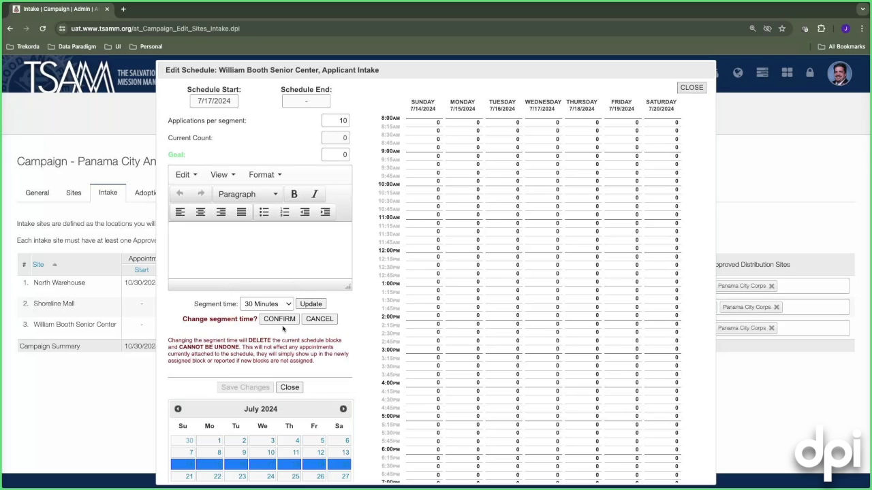
click(280, 319)
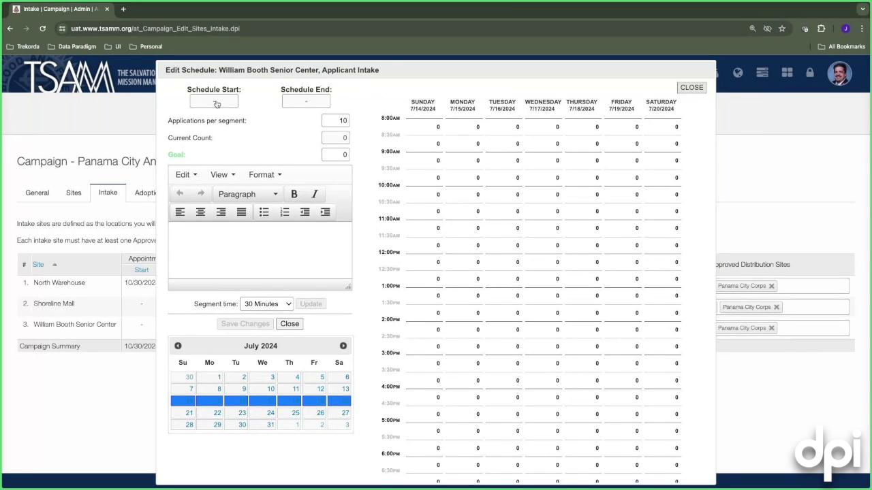
Schedule 10 applications per segment from 10 AM to noon and 1 to 4 PM on Monday 8/5/2024 through Friday 8/9/2024
scroll(637, 163, down, 2)
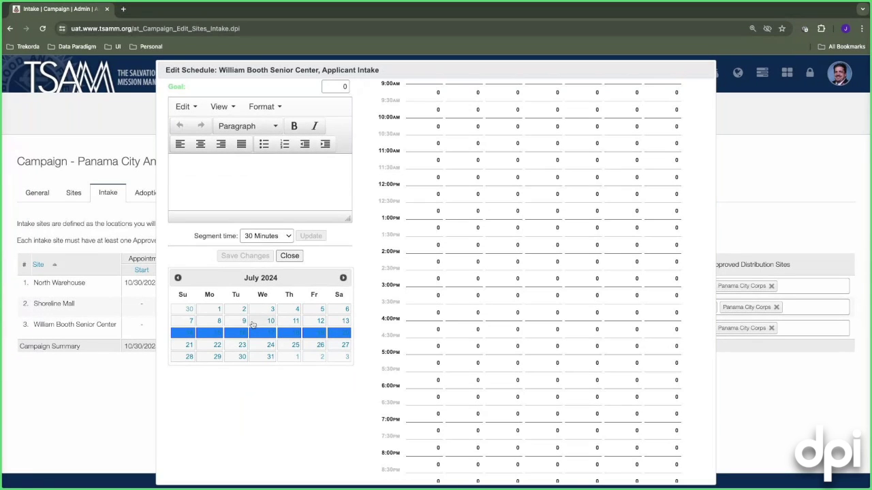
click(217, 356)
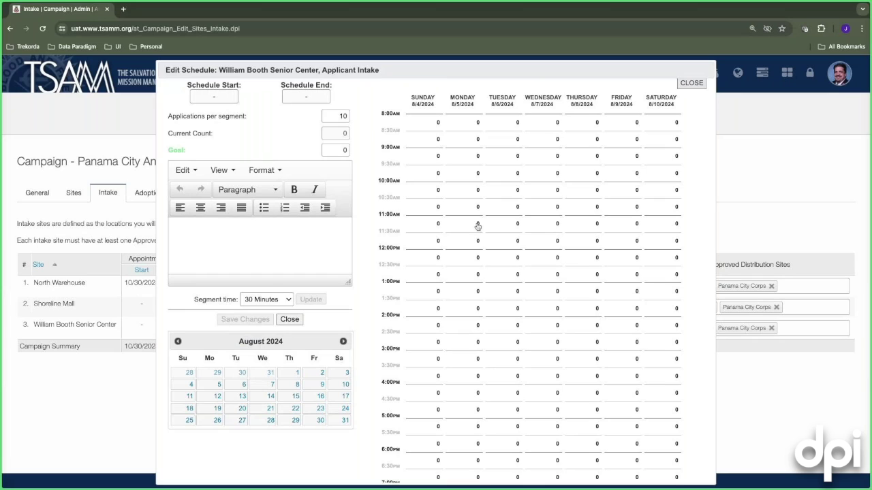
drag(468, 196, 467, 245)
drag(475, 298, 474, 387)
drag(487, 195, 504, 246)
drag(504, 297, 506, 386)
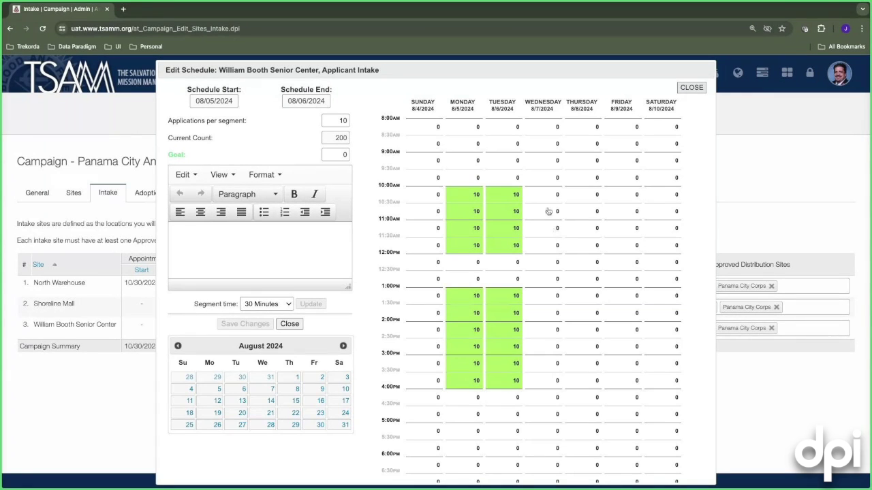
drag(548, 195, 552, 245)
drag(557, 306, 555, 379)
drag(584, 196, 588, 245)
drag(584, 297, 588, 380)
drag(625, 203, 625, 249)
drag(624, 298, 627, 380)
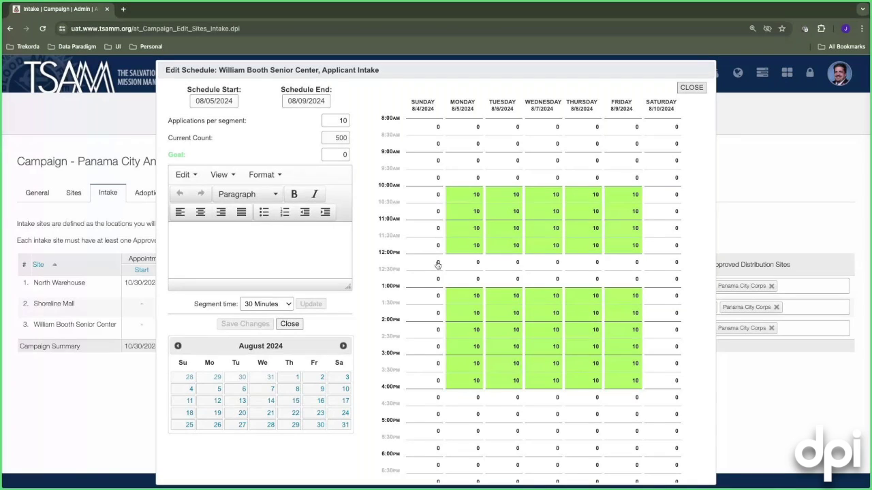
Set the 1:00 PM segment to 0 applications on Monday through Friday of that week, and close the schedule
drag(329, 121, 361, 122)
text(0)
click(463, 295)
click(503, 296)
click(543, 296)
click(582, 296)
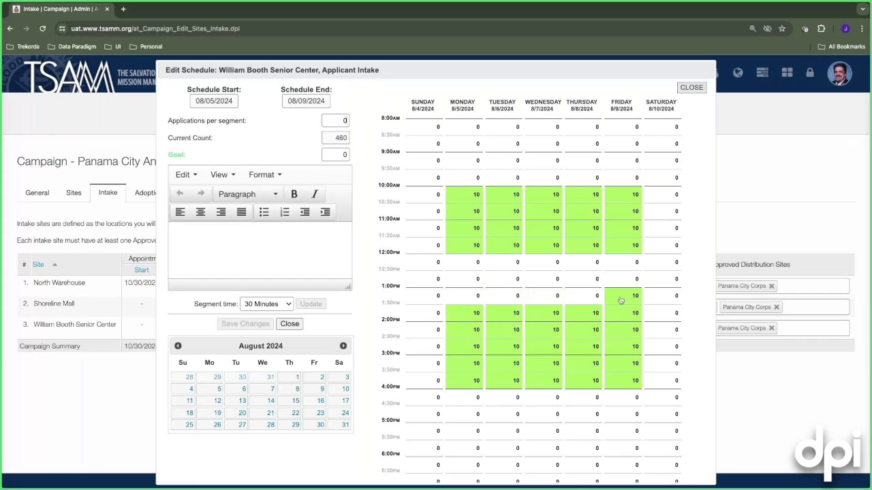
click(621, 295)
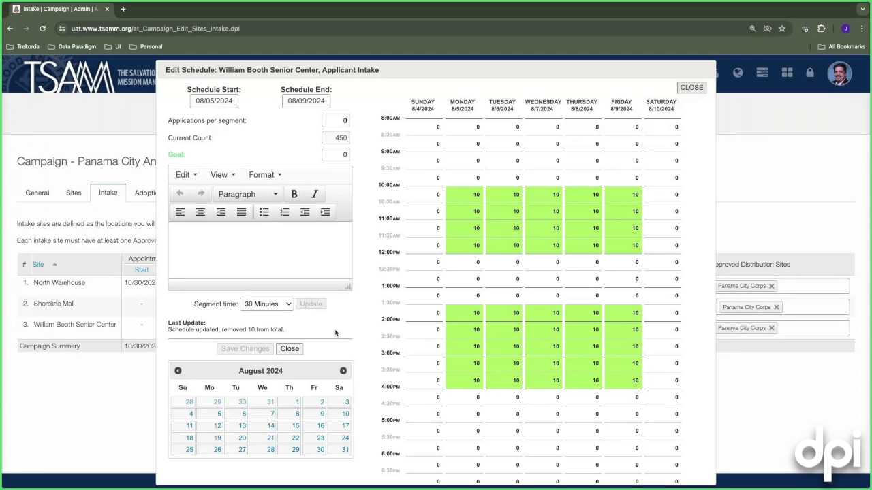
scroll(335, 332, down, 1)
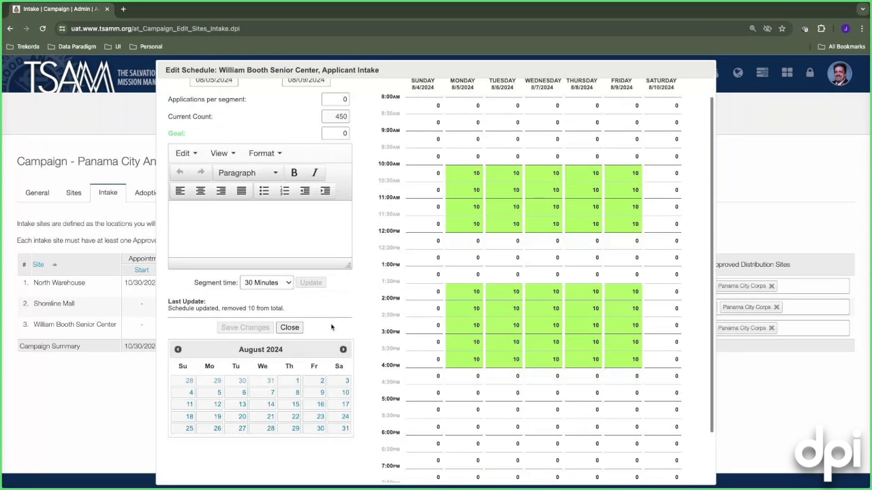
click(183, 211)
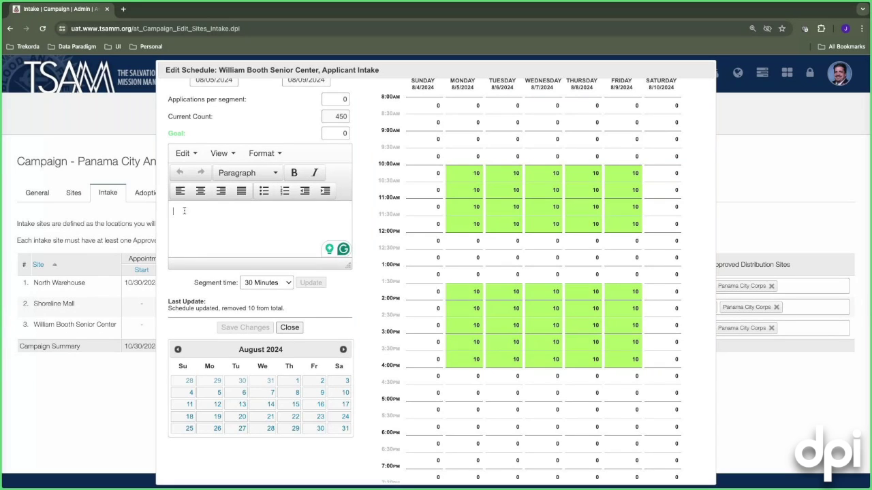
click(298, 333)
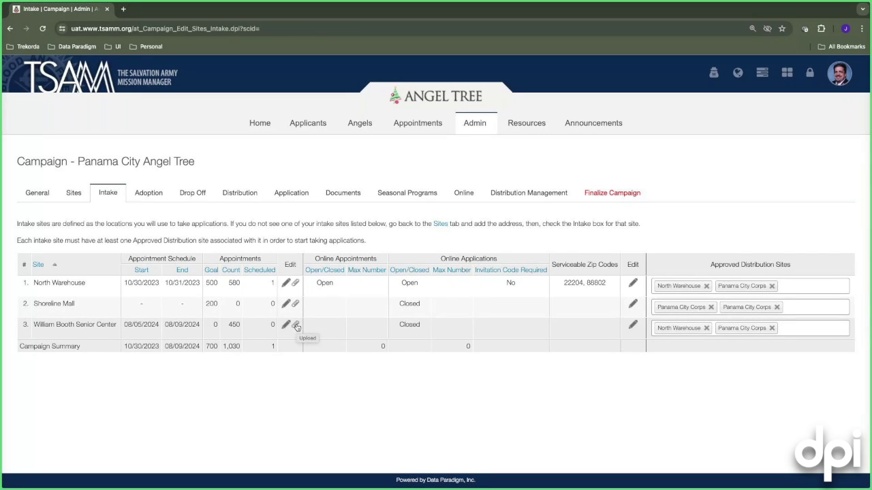
View the document upload options for the William Booth Senior Center intake site and close them
click(296, 326)
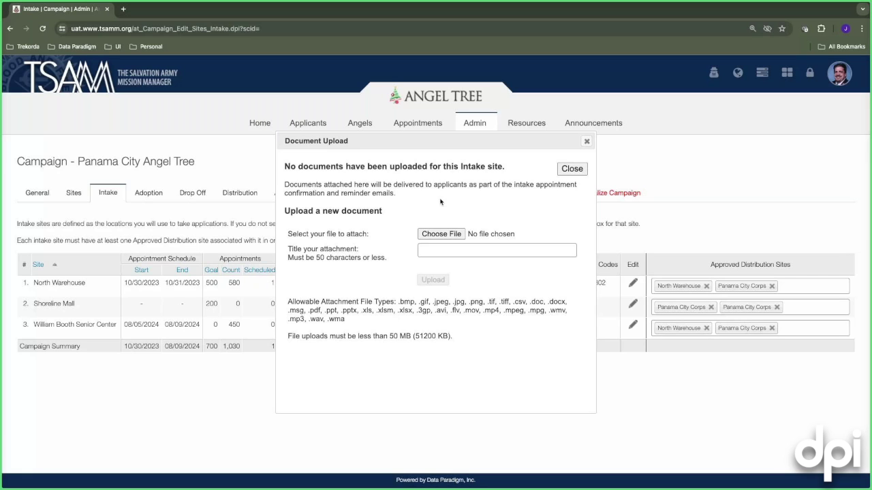
click(572, 167)
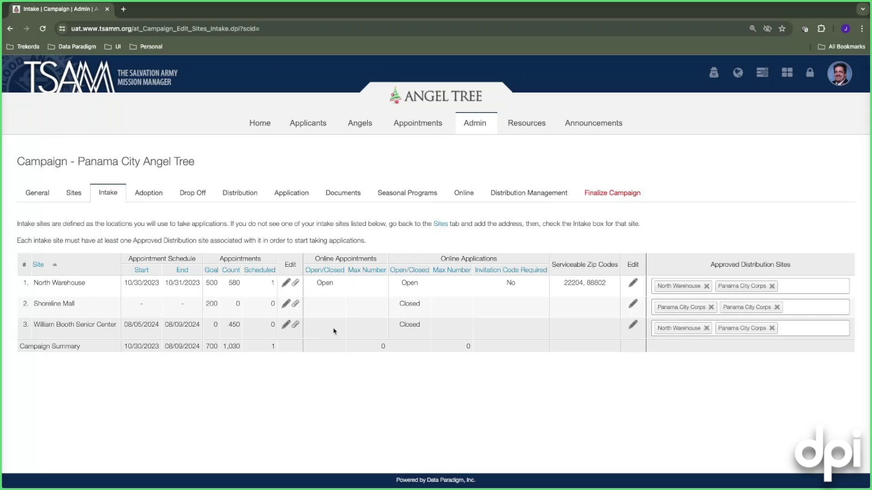
Set online appointment requests for William Booth Senior Center to Open with a maximum number of 400
click(417, 327)
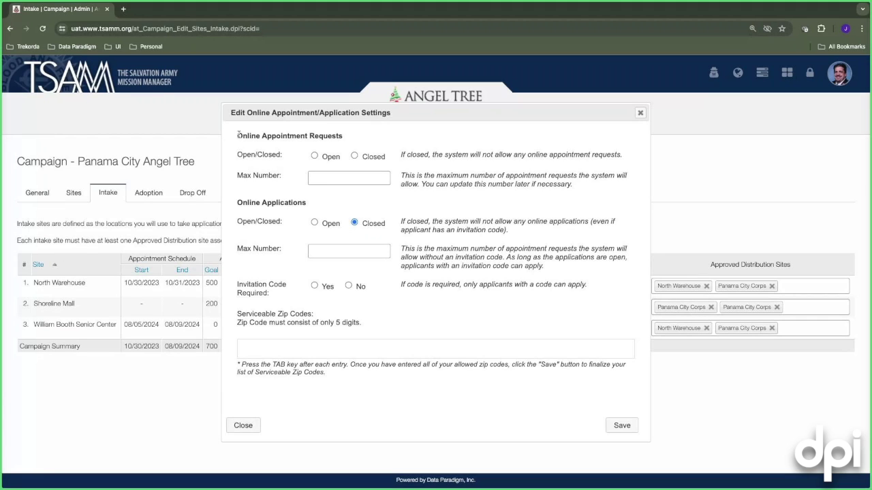
drag(238, 134, 343, 136)
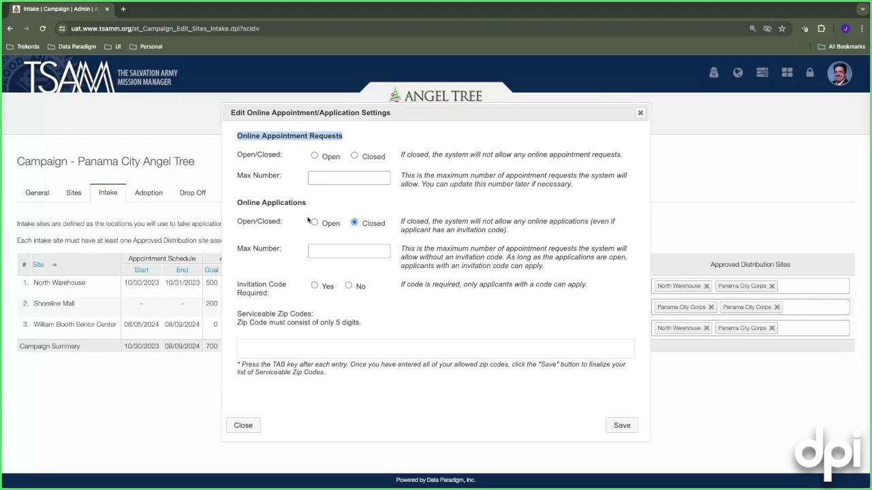
click(236, 152)
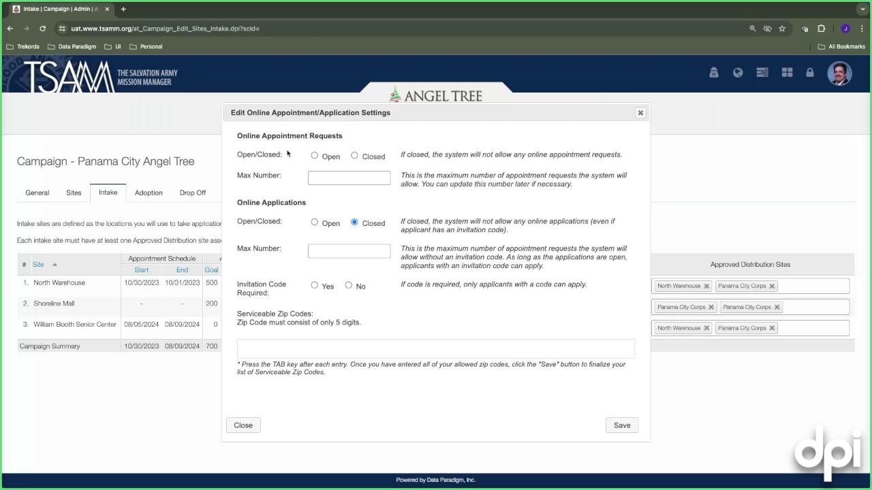
click(314, 156)
click(354, 156)
click(315, 156)
click(319, 181)
text(400)
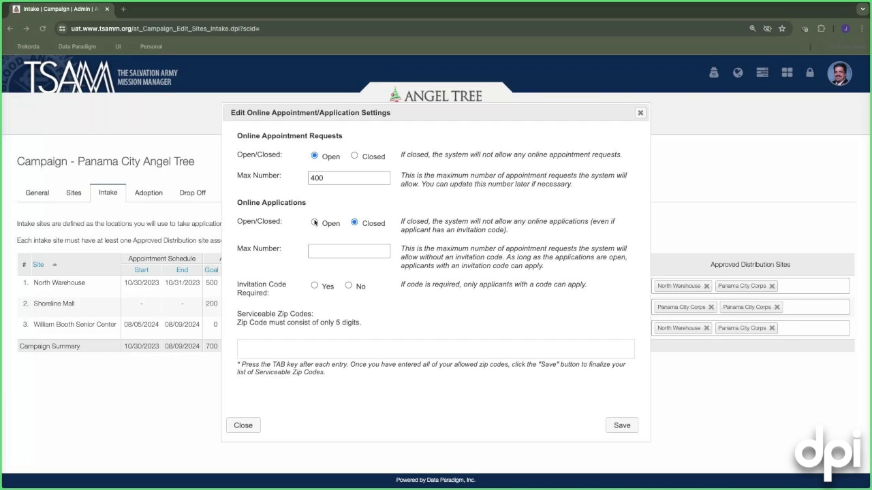
Set the online applications' maximum number to 400 and the invitation code requirement to No
click(275, 214)
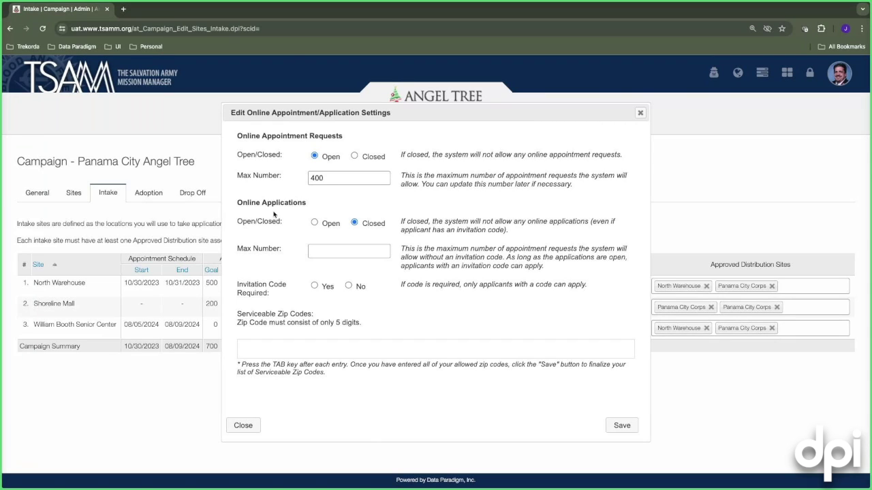
drag(237, 202, 310, 204)
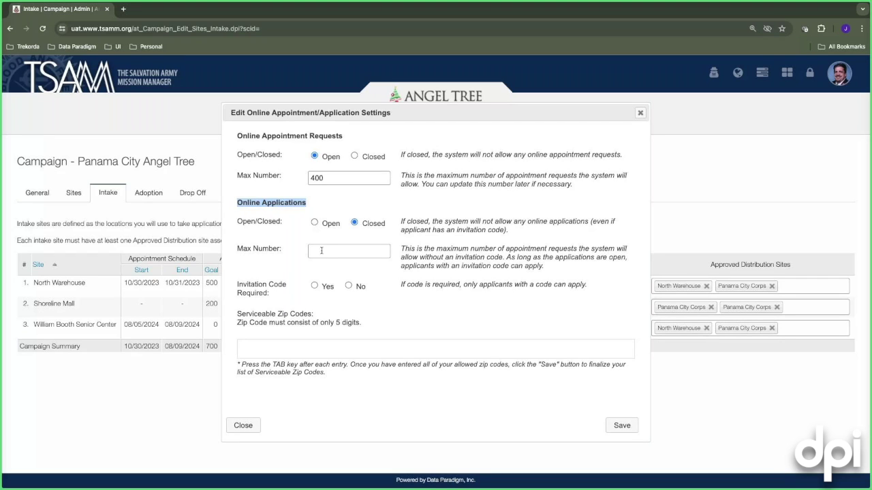
click(322, 250)
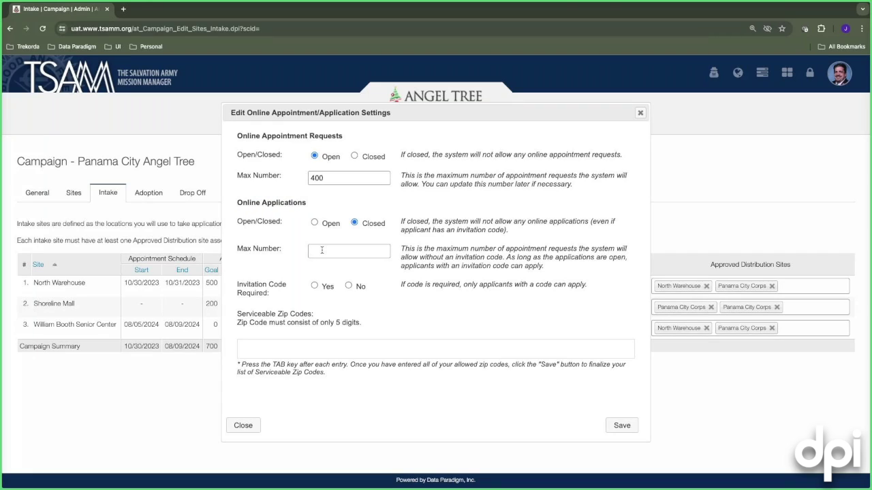
text(400)
click(315, 287)
click(348, 286)
Add 88888 as a serviceable zip code for the intake site
click(261, 348)
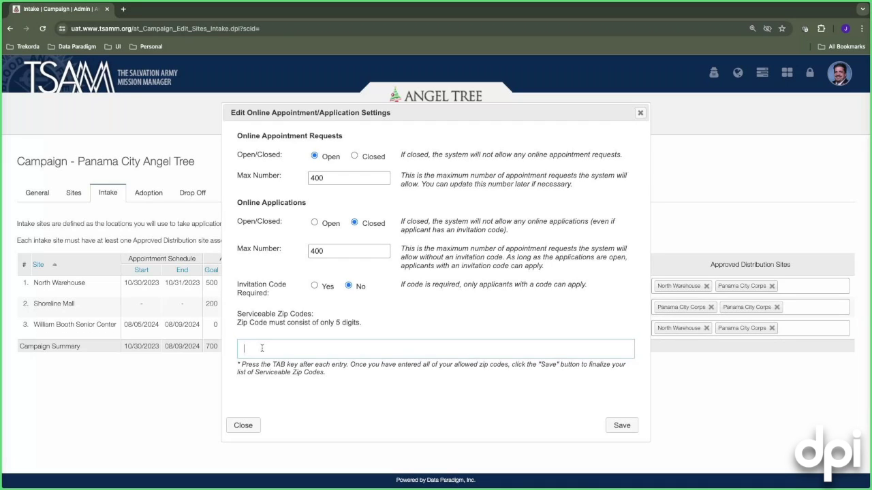
text(88888)
key(Tab)
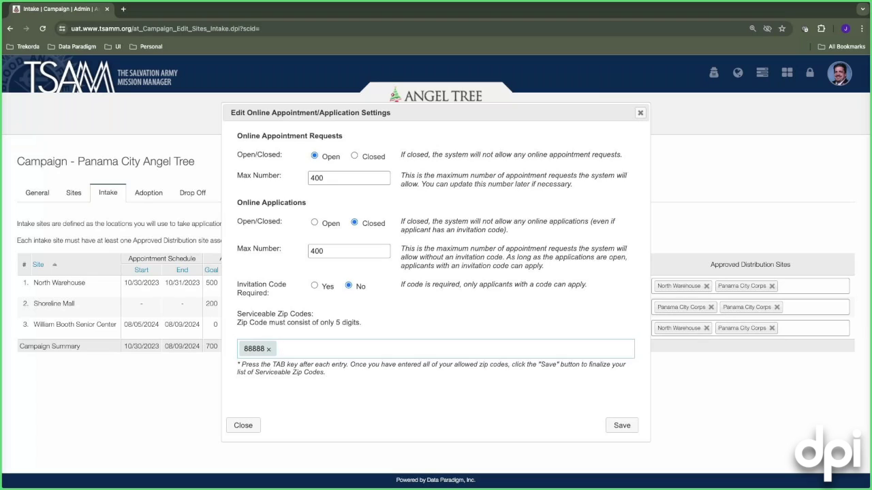
Add 78876 as a second serviceable zip code and save the online appointment and application settings
text(78876)
key(Tab)
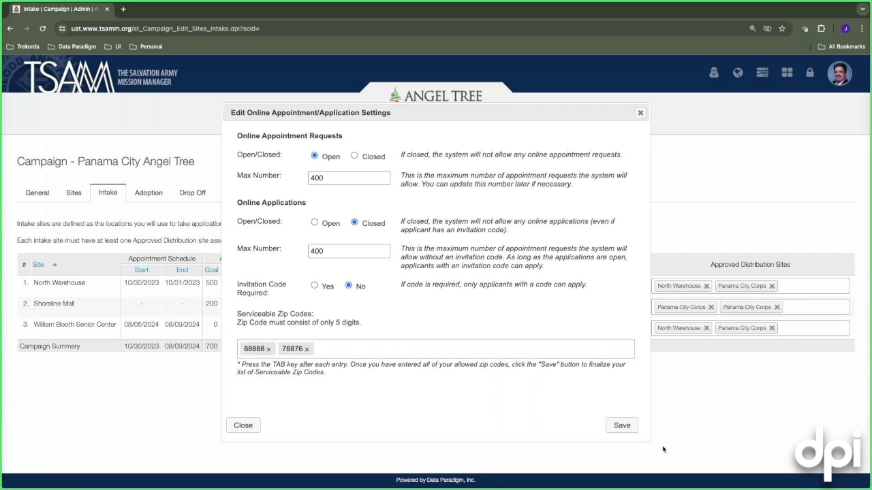
click(626, 427)
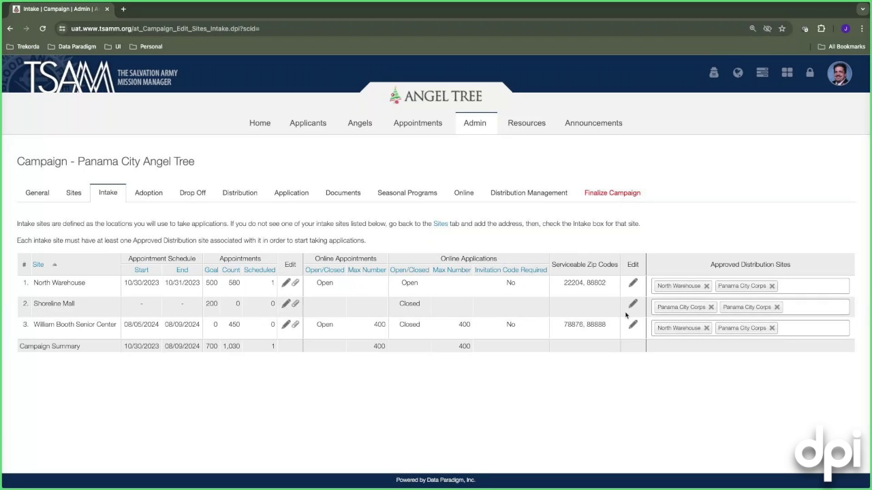
Clear William Booth Senior Center's approved distribution sites and assign North Warehouse to it
click(706, 328)
click(711, 328)
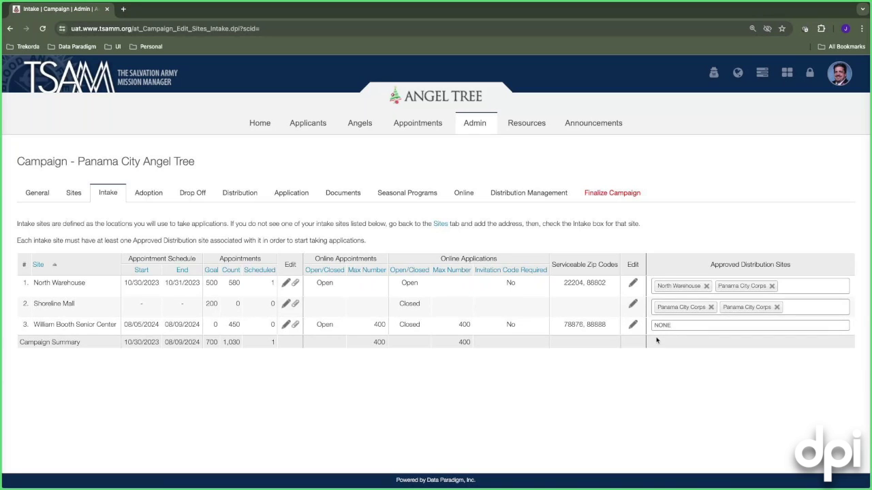
click(691, 325)
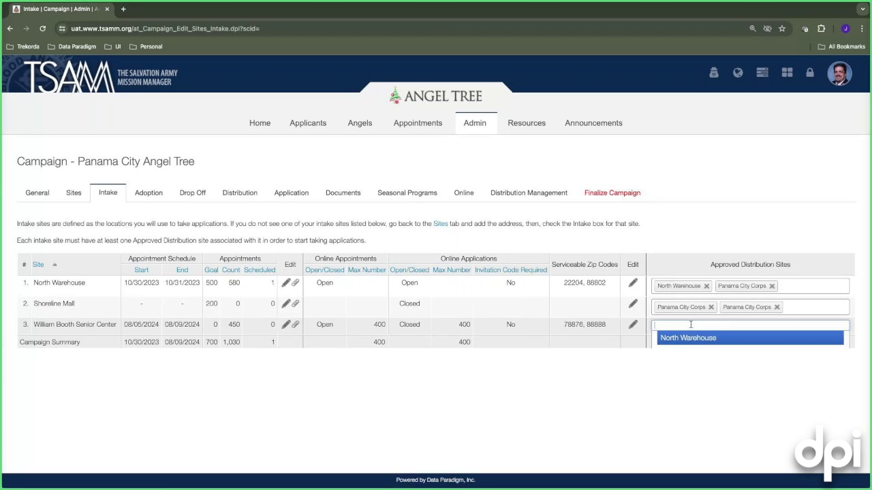
click(676, 339)
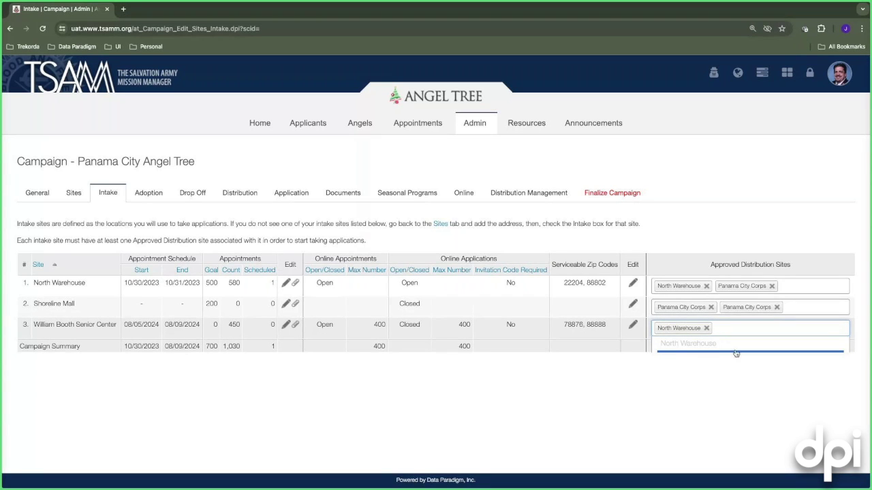
Add Panama City Corps to William Booth Senior Center's approved distribution sites and remove it again
click(735, 354)
scroll(741, 322, down, 1)
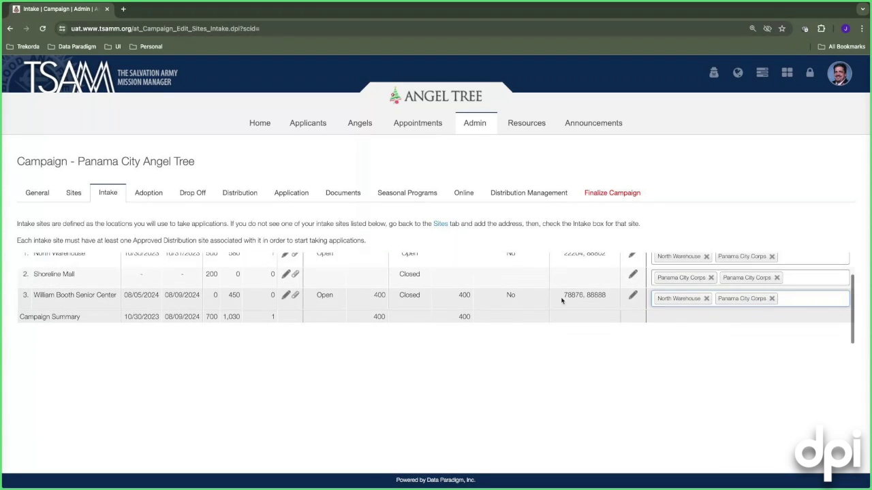
click(772, 287)
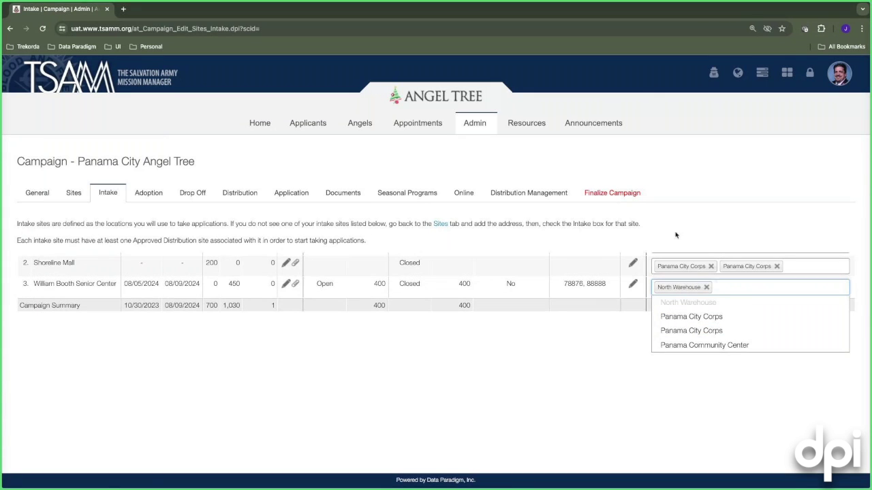
Review the campaign's site role assignments, intake settings, adoption schedules and drop-off schedules
click(73, 193)
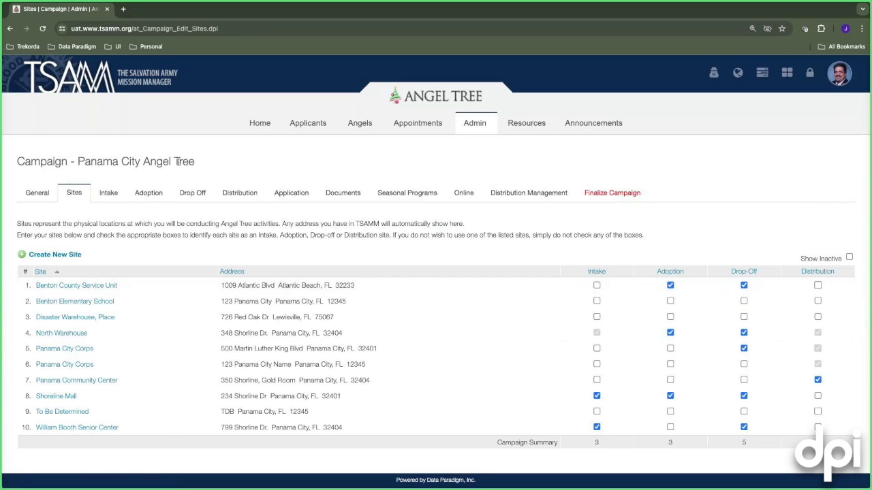
click(108, 196)
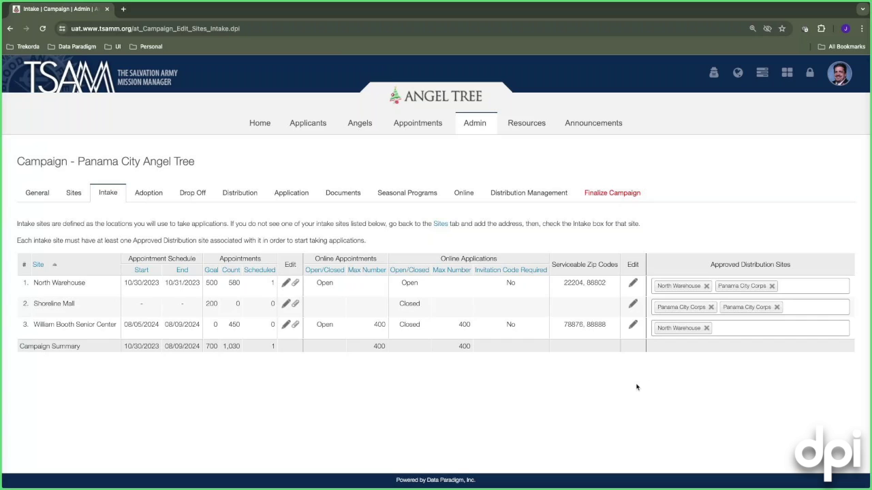
click(146, 195)
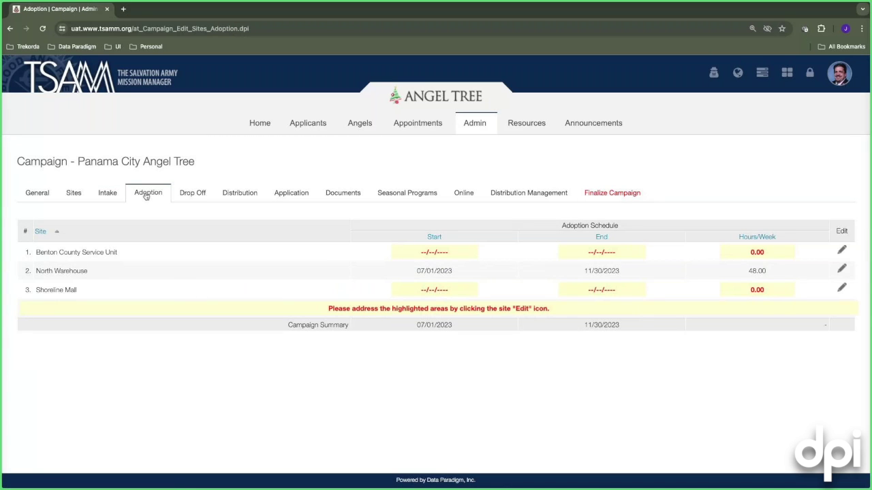
click(192, 194)
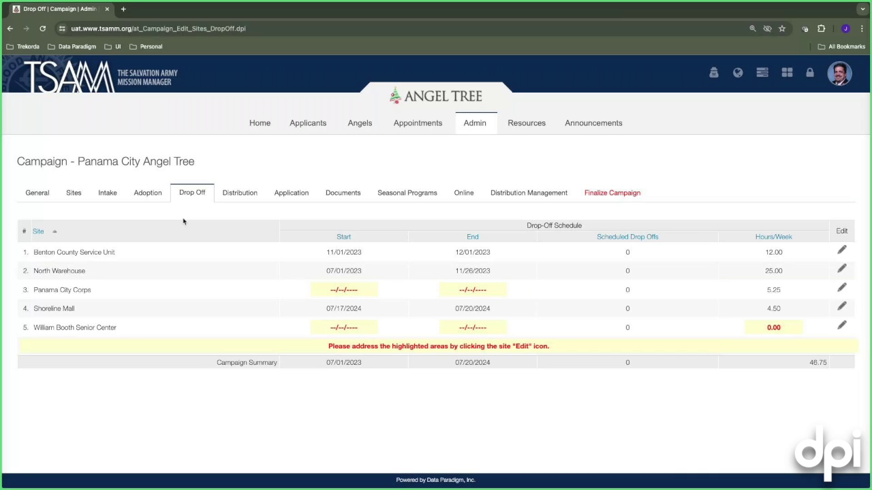
Open North Warehouse's adoption schedule for editing
click(152, 192)
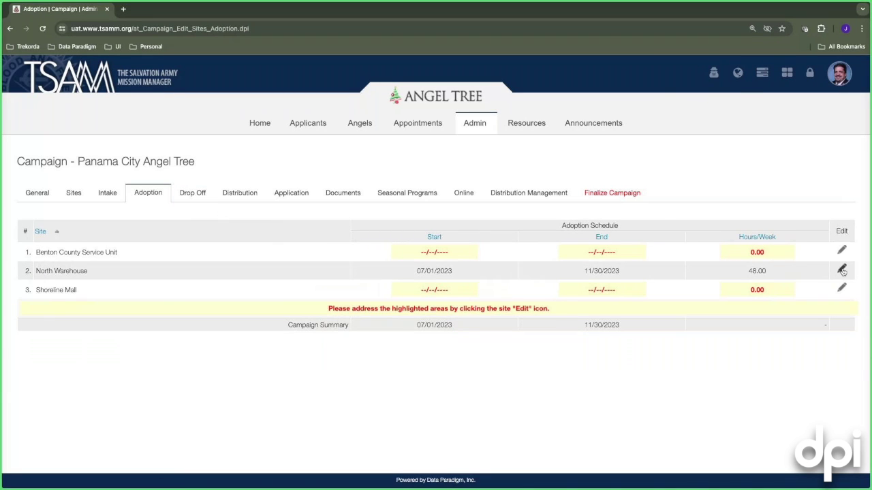
click(842, 269)
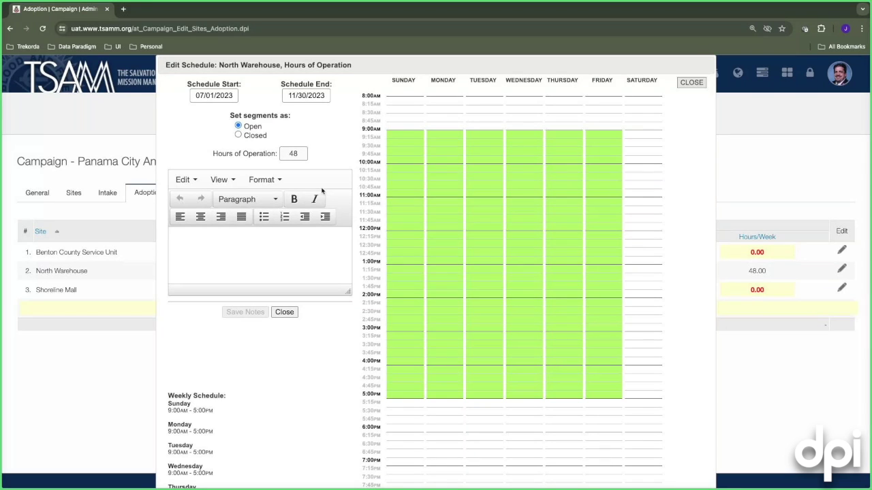
Try to set the start date of North Warehouse's adoption schedule to 09/01/2024
click(233, 93)
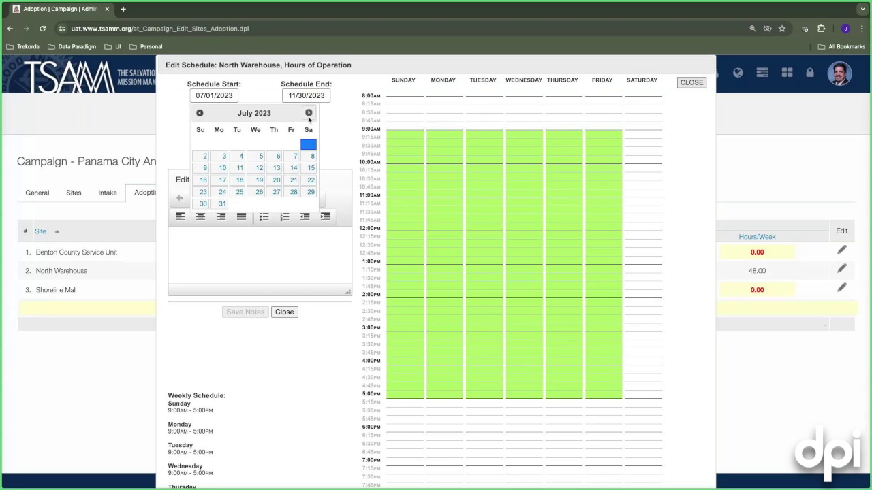
click(309, 113)
click(308, 113)
click(309, 113)
click(308, 113)
click(308, 113)
click(309, 113)
click(309, 113)
click(309, 113)
click(308, 113)
click(309, 113)
click(309, 113)
click(308, 113)
click(309, 113)
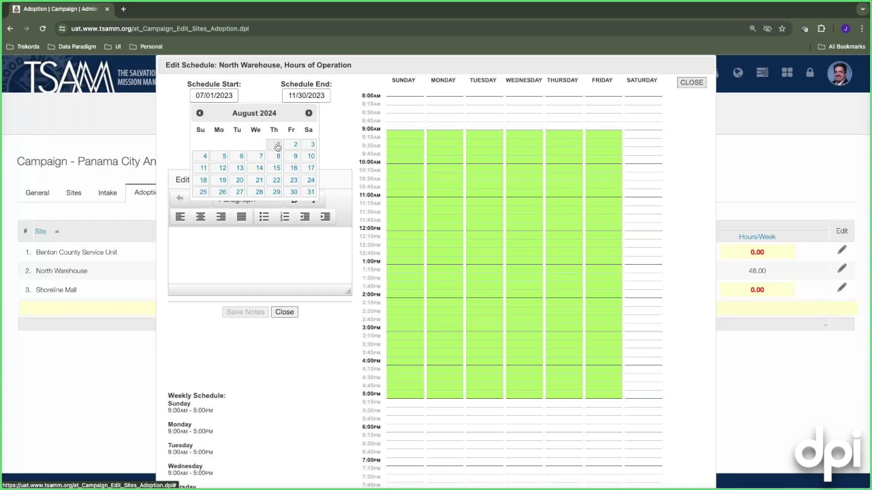
click(309, 113)
click(203, 147)
Set the end date of North Warehouse's adoption schedule to 10/31/2024
click(325, 134)
click(401, 152)
triple_click(400, 152)
triple_click(401, 151)
double_click(401, 151)
double_click(400, 152)
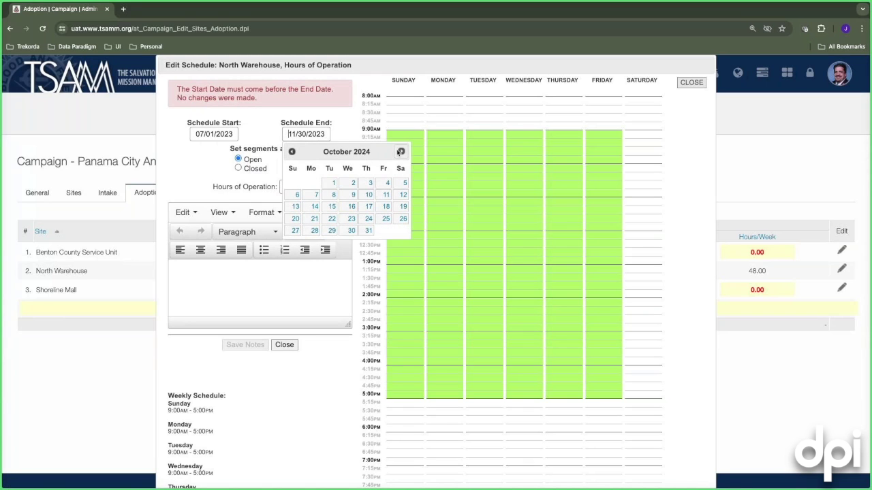
click(368, 230)
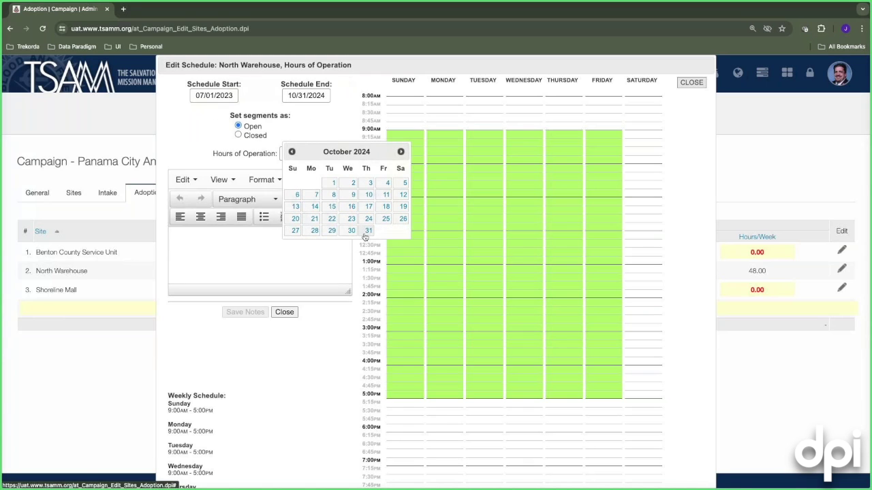
Set the start date of North Warehouse's adoption schedule to 10/01/2024
click(234, 95)
click(308, 113)
double_click(308, 113)
double_click(308, 113)
double_click(308, 114)
triple_click(308, 113)
triple_click(308, 113)
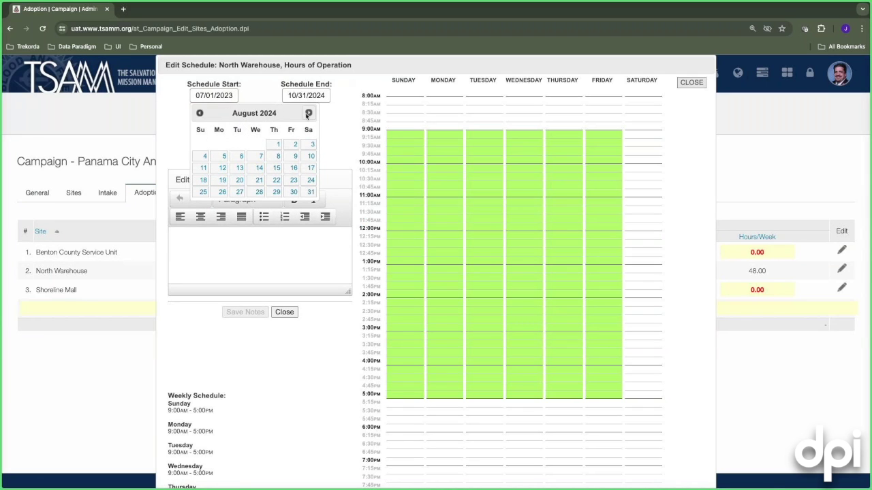
double_click(309, 113)
click(237, 144)
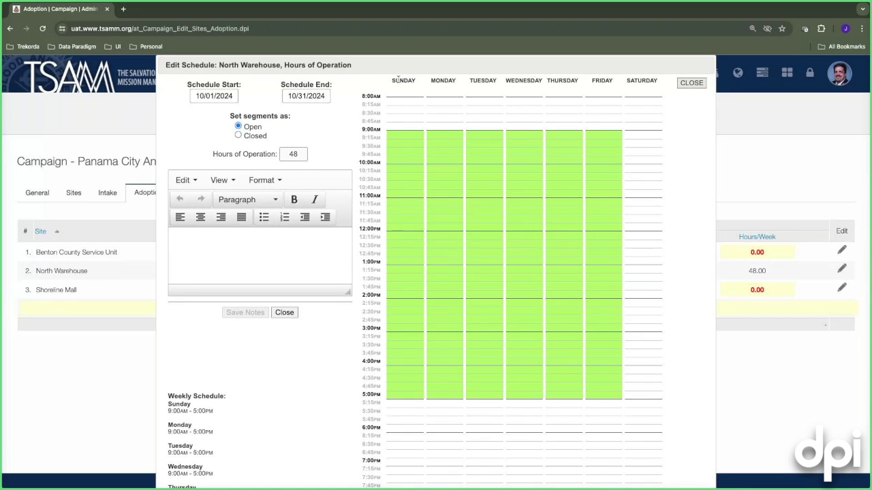
Mark Sunday from 9:00 AM to 5:00 PM as closed for North Warehouse and close the schedule editor
click(238, 136)
drag(407, 134, 406, 391)
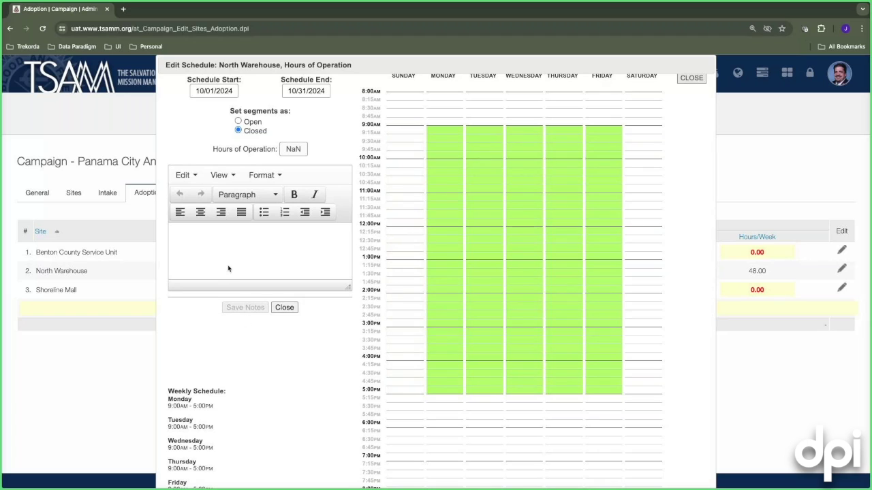
click(286, 308)
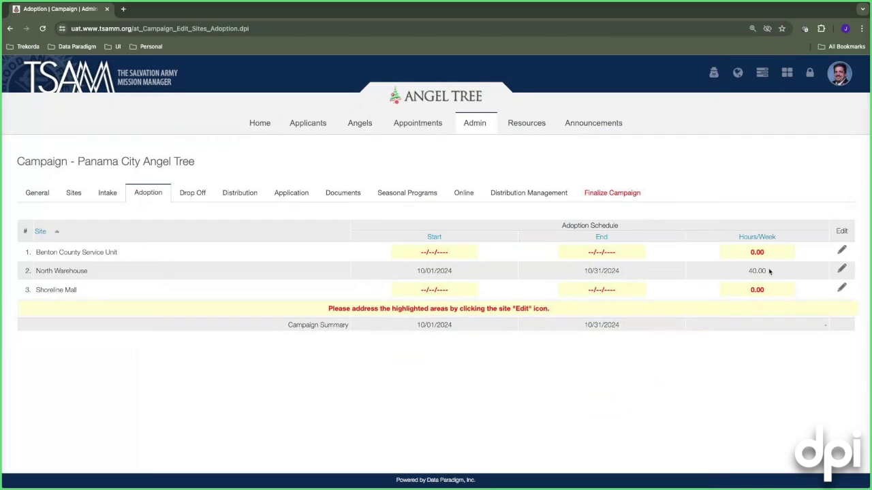
Open Panama Community Center's gift distribution schedule and show the week of December 15 to 21, 2024
click(202, 198)
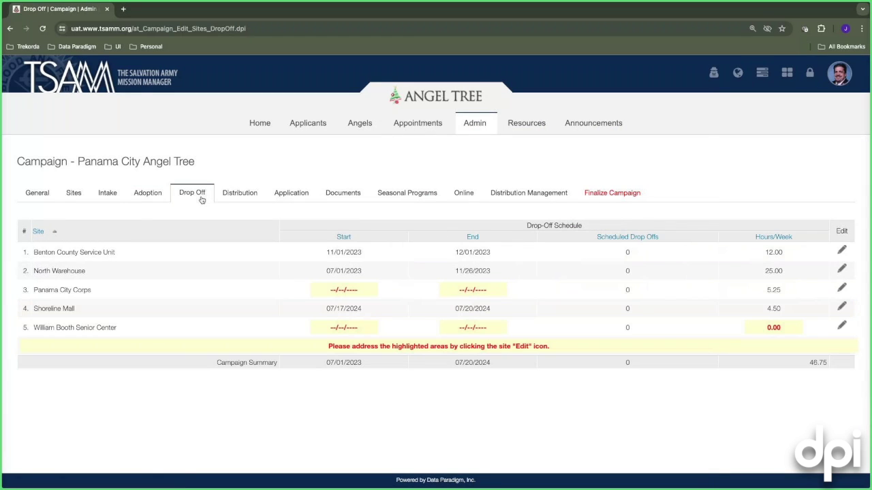
click(248, 195)
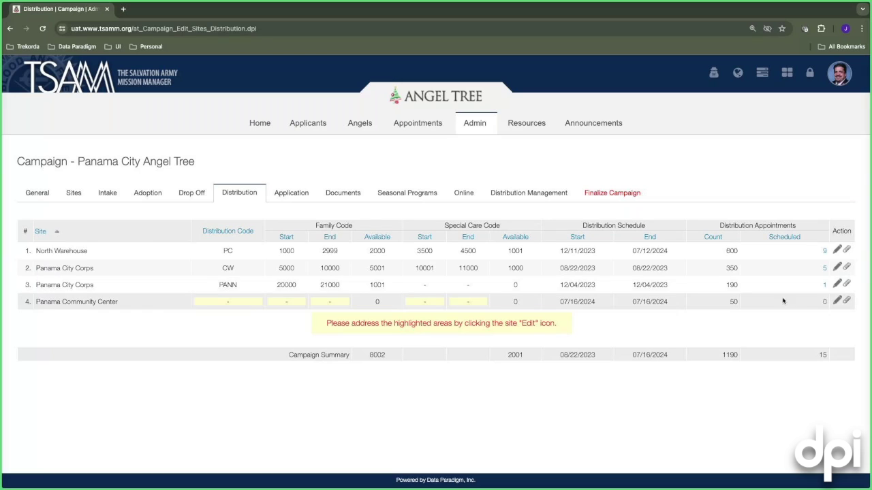
click(837, 302)
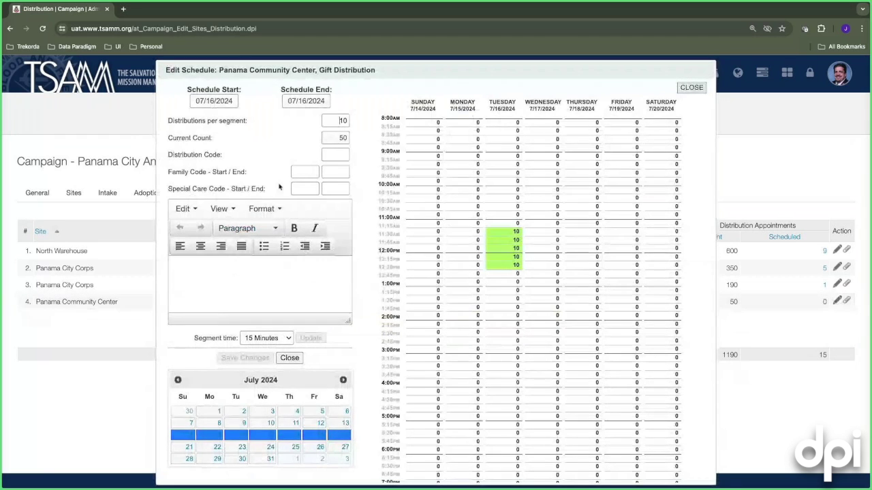
scroll(383, 338, down, 2)
click(343, 307)
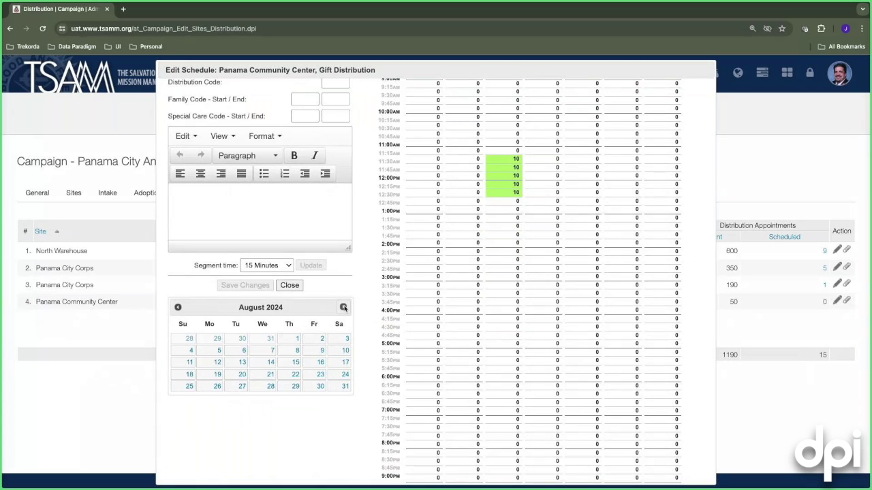
click(343, 308)
click(343, 307)
click(343, 307)
click(343, 307)
click(213, 363)
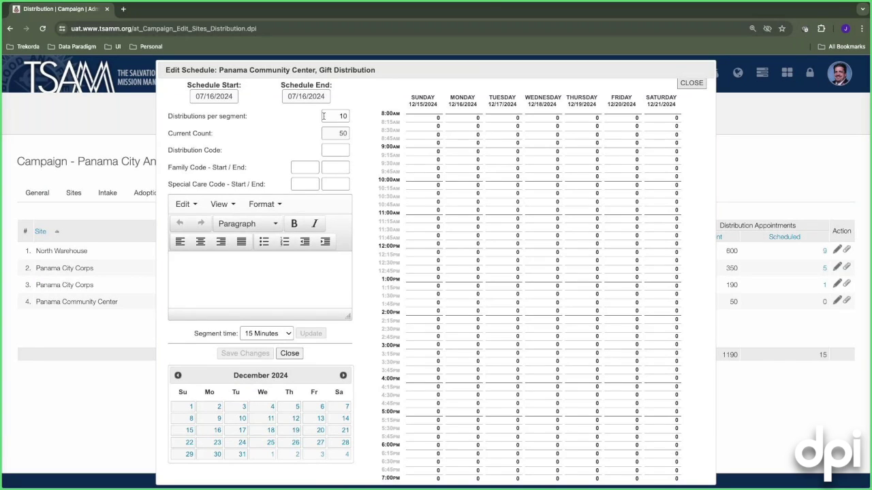
Change the distribution schedule's segment time to 120 minutes and confirm deleting the current schedule blocks
drag(323, 115, 347, 116)
click(278, 334)
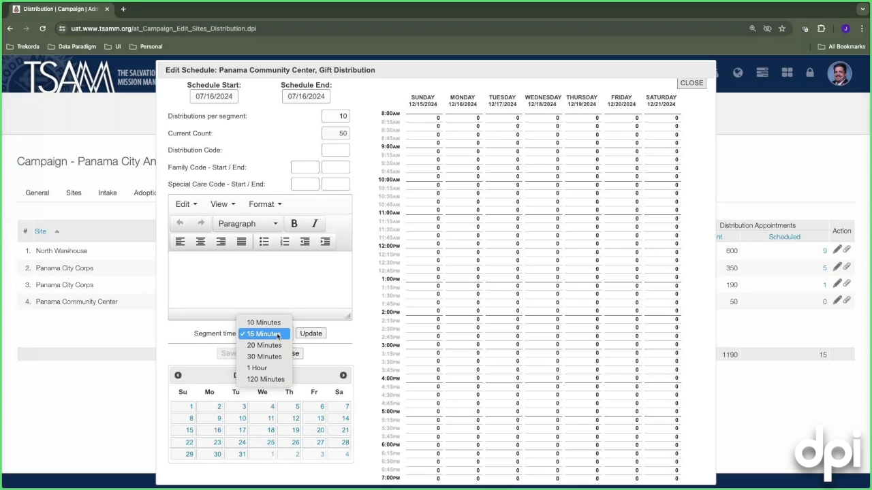
click(266, 379)
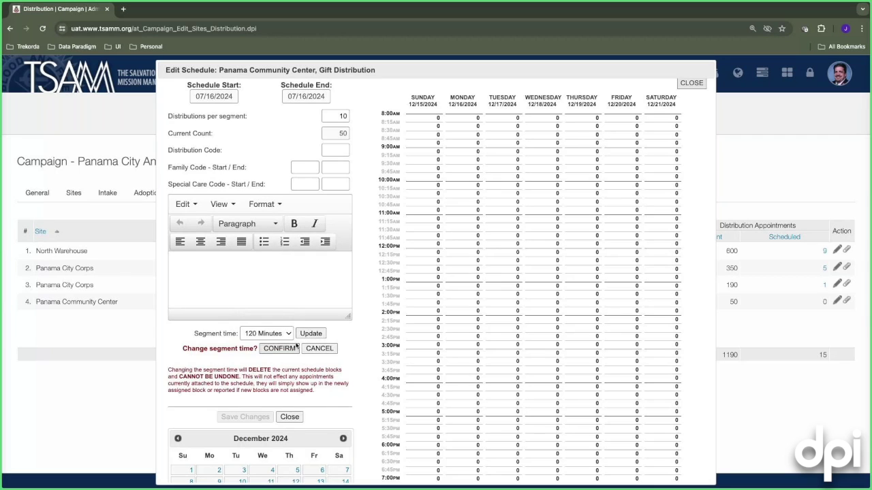
click(288, 351)
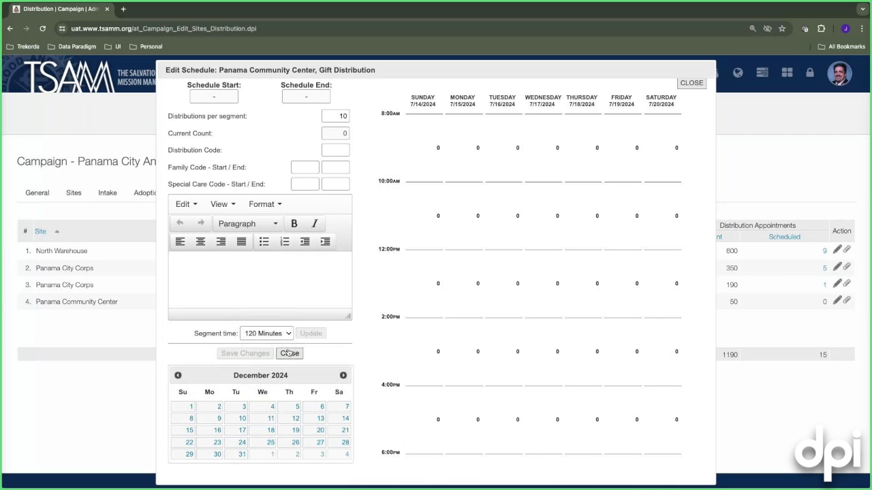
Schedule 100 distributions per segment from 10:00 AM to 6:00 PM, Monday through Friday, December 16 to 20, 2024
drag(337, 116, 354, 116)
text(100)
click(215, 431)
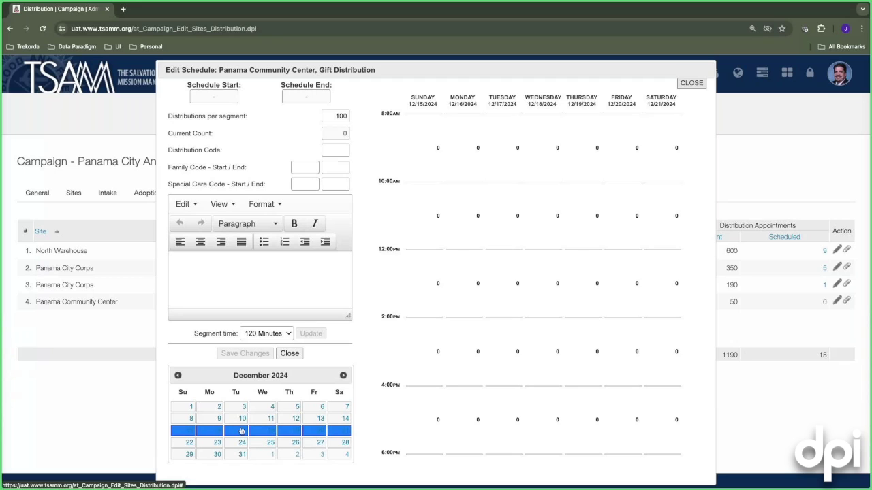
click(468, 229)
drag(468, 229, 467, 447)
drag(511, 208, 504, 410)
drag(549, 218, 545, 413)
click(544, 417)
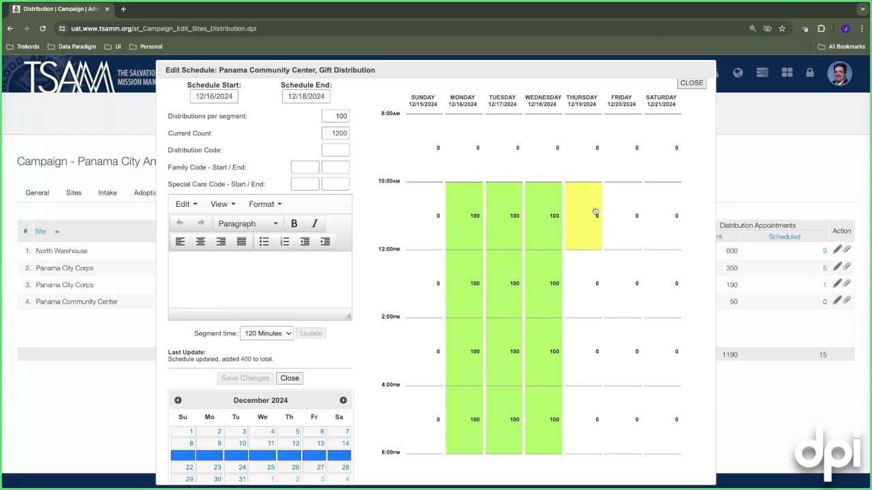
click(597, 407)
click(630, 423)
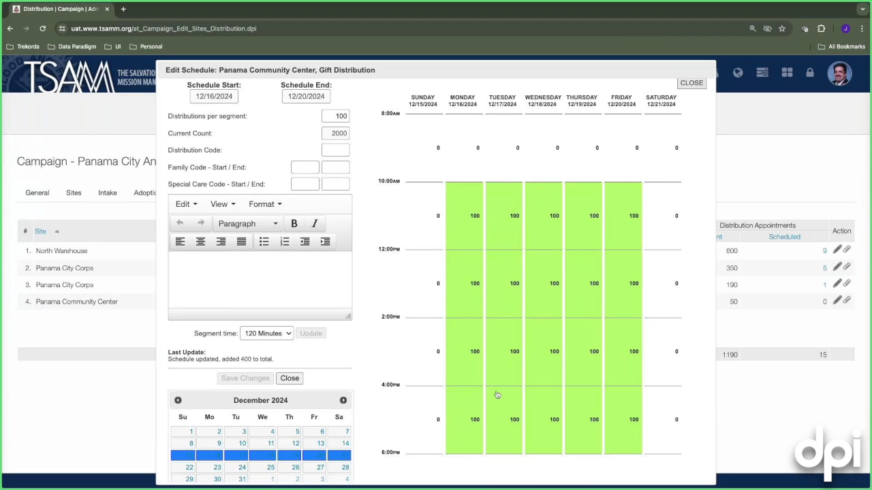
Set Panama Community Center's distribution code to PCC and its family code range to 1 through 600
scroll(496, 395, down, 2)
scroll(496, 395, up, 1)
scroll(496, 395, up, 2)
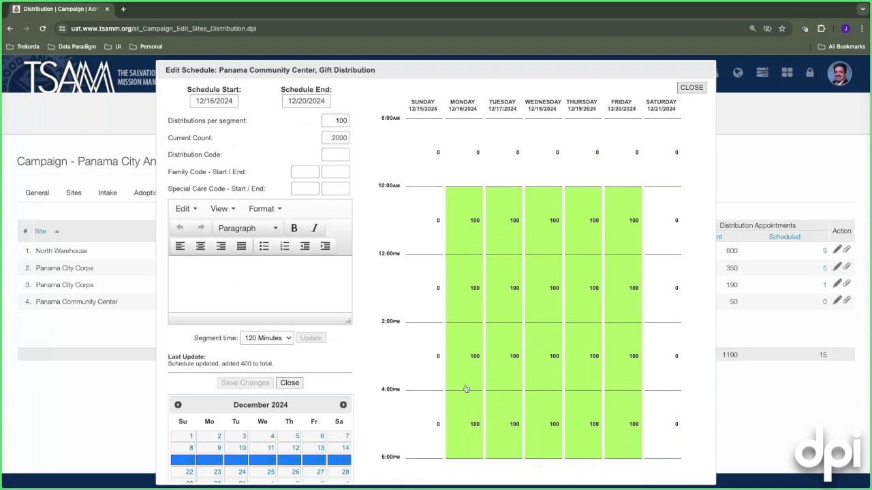
scroll(467, 389, down, 1)
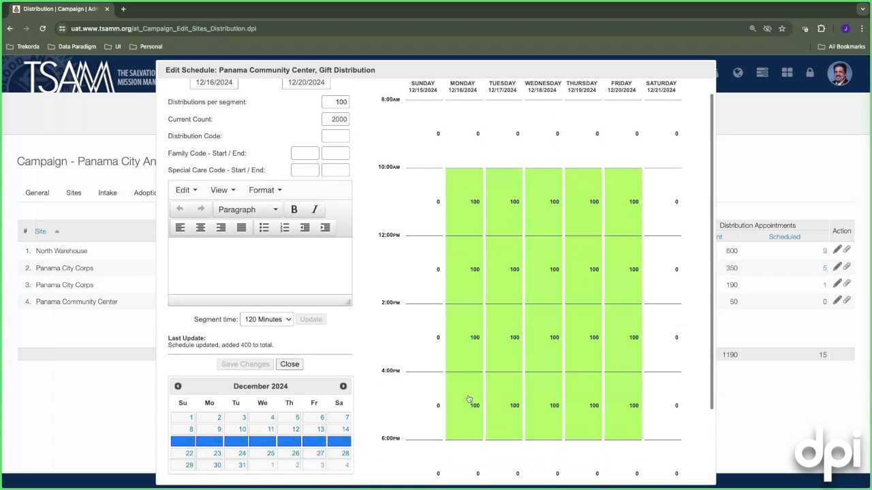
click(334, 138)
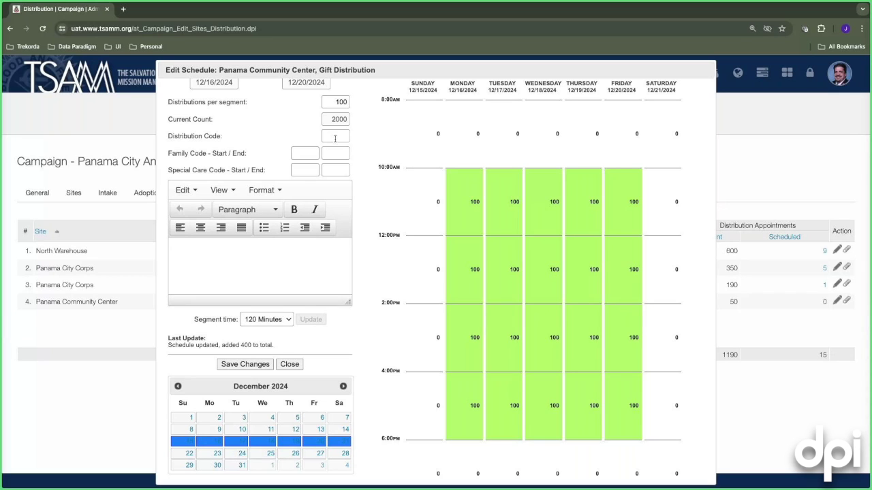
text(PCC)
click(301, 153)
click(302, 152)
text(1)
text(500)
double_click(334, 154)
text(600)
Set the special care code range to 601 through 800, then save and close the distribution schedule
click(303, 170)
text(601)
text(800)
scroll(336, 350, down, 1)
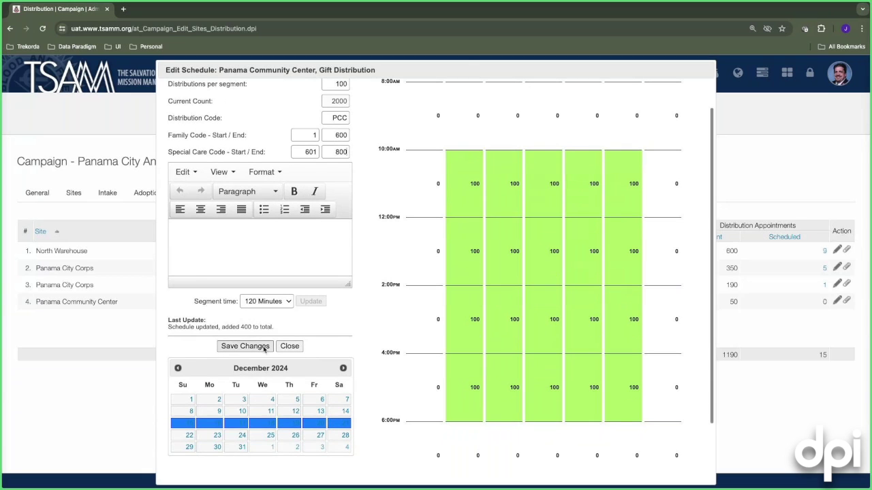
click(242, 322)
click(292, 349)
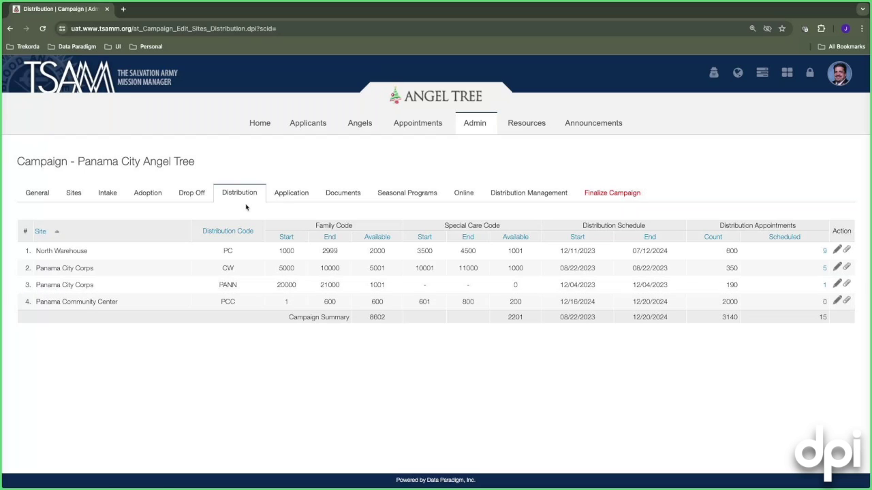
Open the campaign's application settings and start configuring the Angel Tree Public form
click(298, 198)
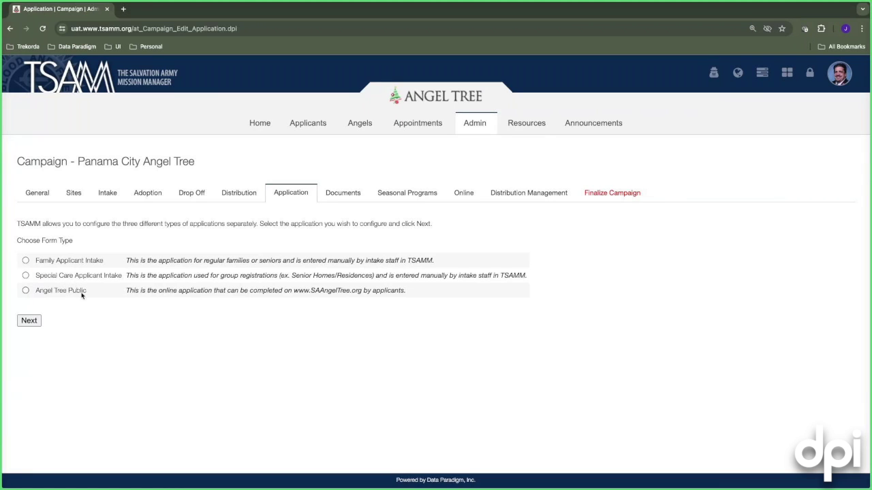
drag(87, 293, 32, 293)
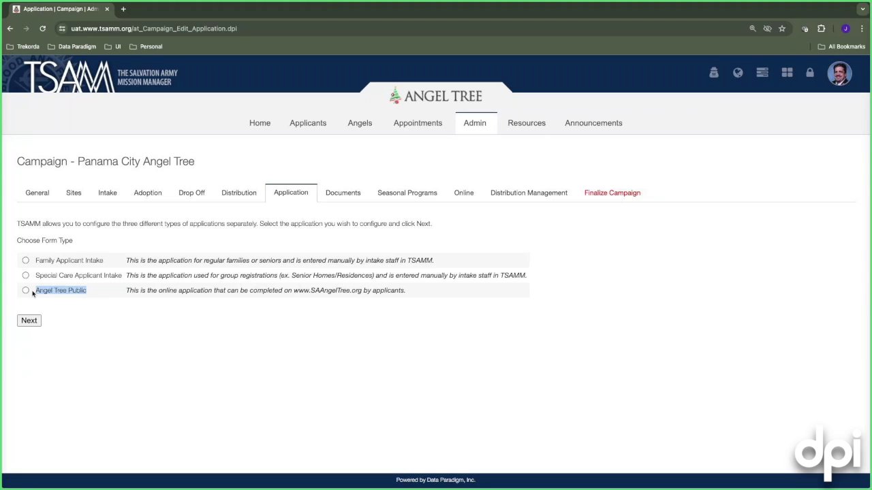
drag(36, 277, 123, 279)
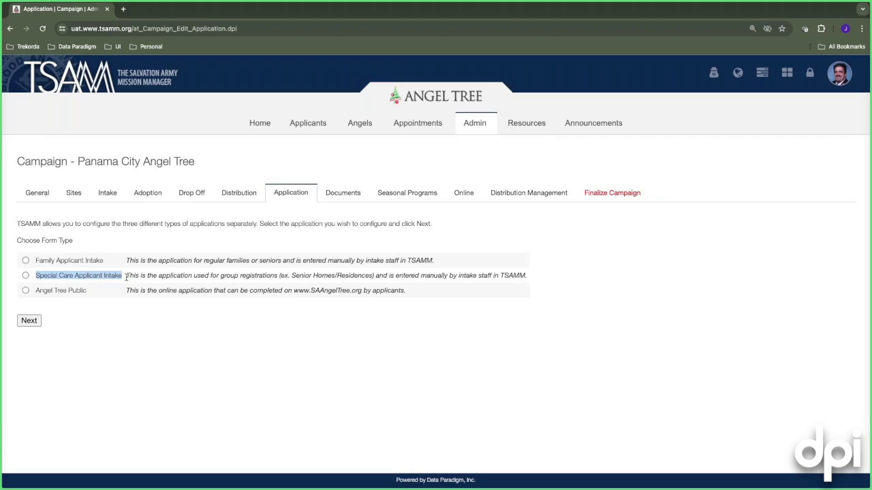
click(26, 261)
click(26, 291)
click(29, 320)
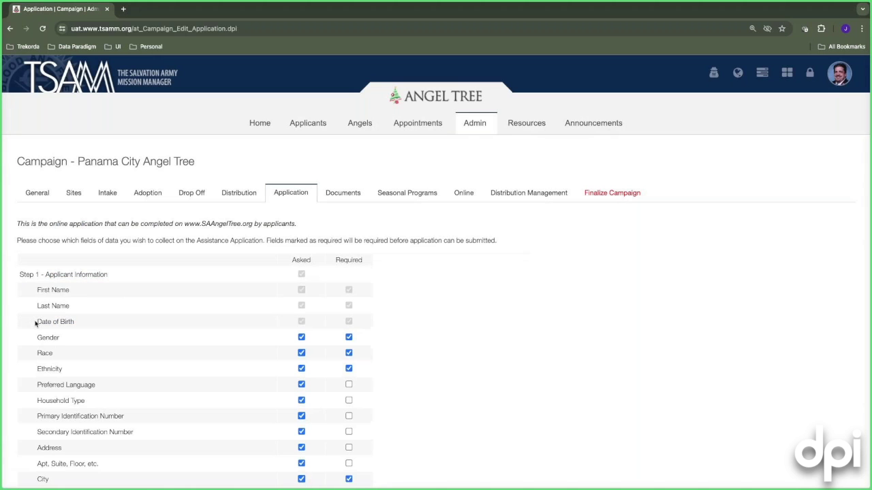
Stop asking for Preferred Language in the Applicant Information fields and continue to Step 2, Household Members Who Are Not Qualified Angels
scroll(131, 327, down, 3)
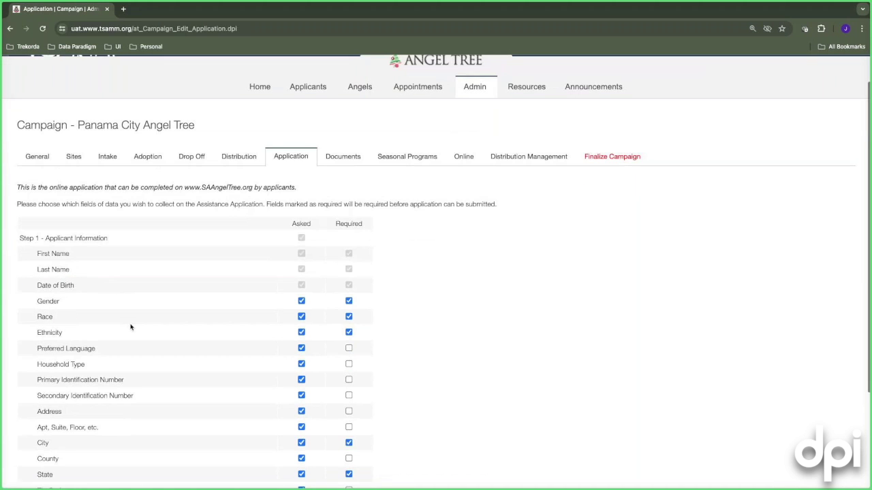
scroll(131, 327, down, 1)
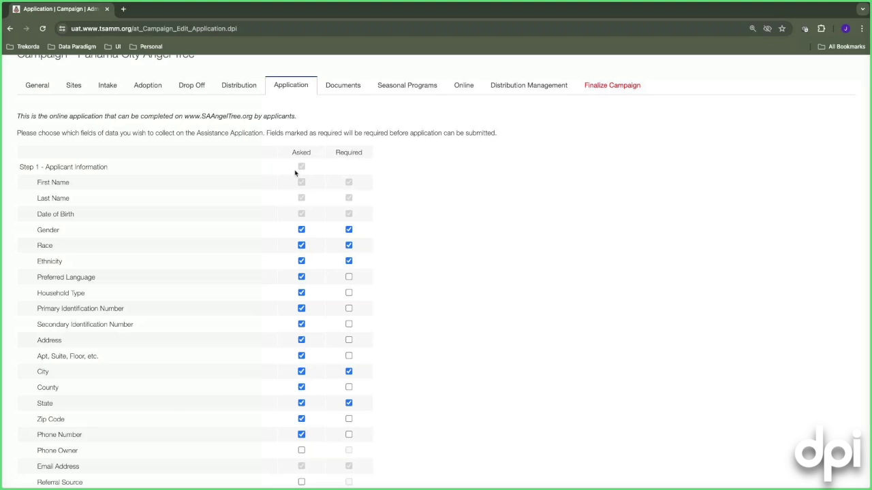
scroll(265, 248, down, 2)
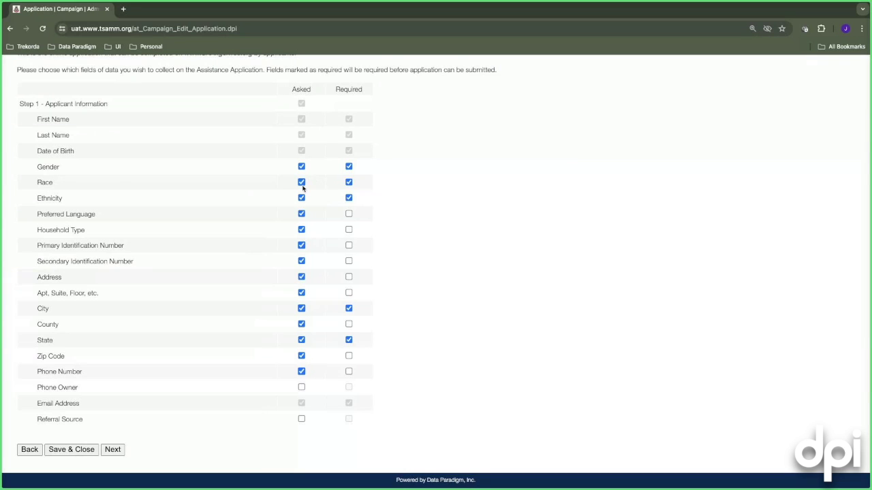
scroll(192, 195, up, 1)
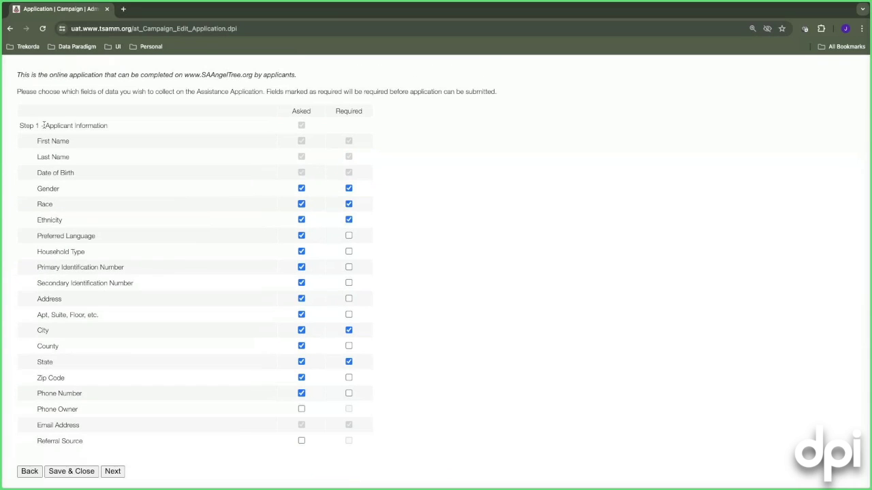
drag(43, 125, 108, 126)
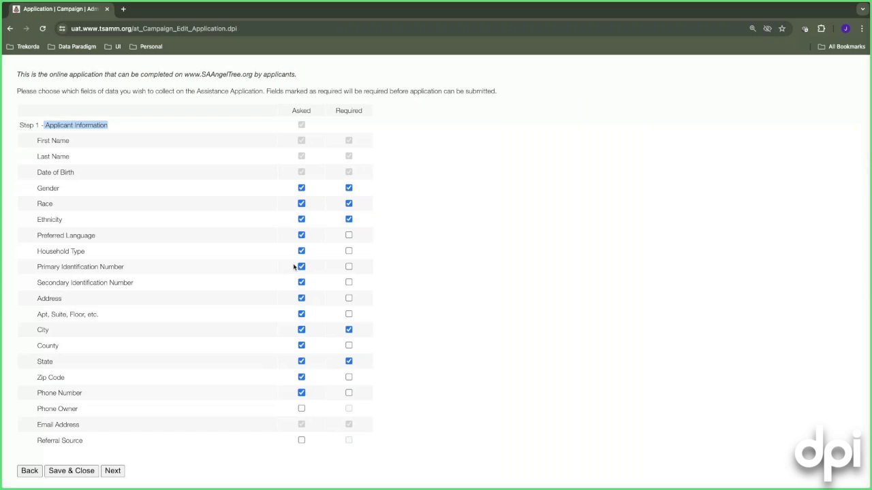
scroll(294, 267, up, 5)
scroll(309, 246, down, 5)
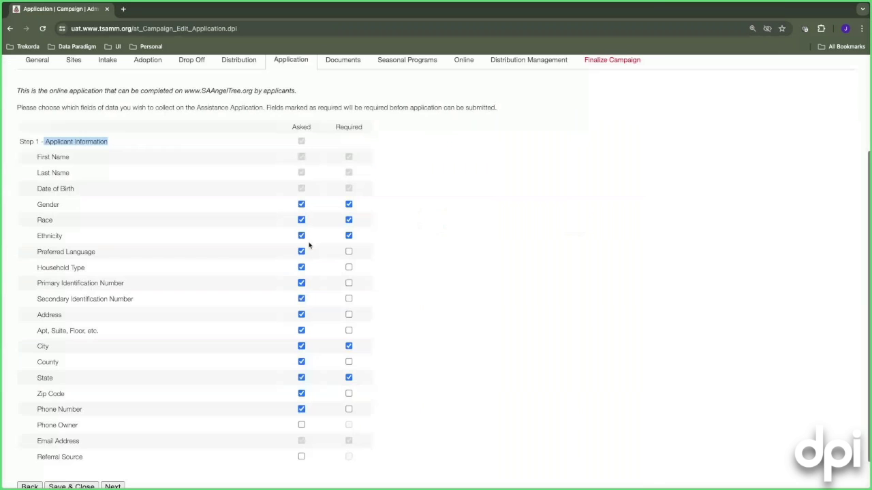
click(301, 251)
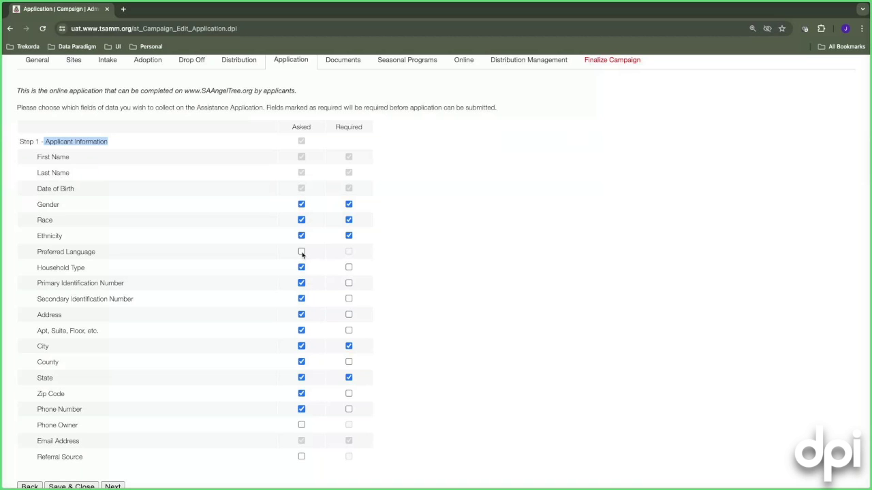
scroll(261, 251, down, 2)
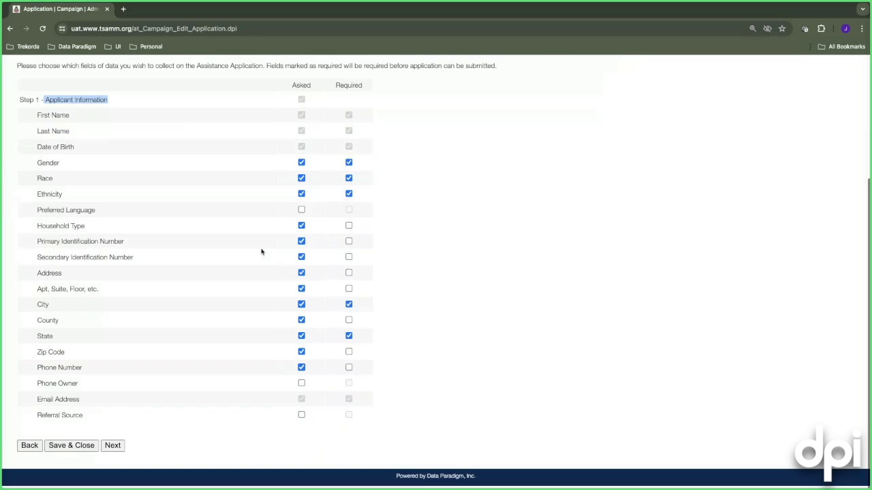
click(114, 455)
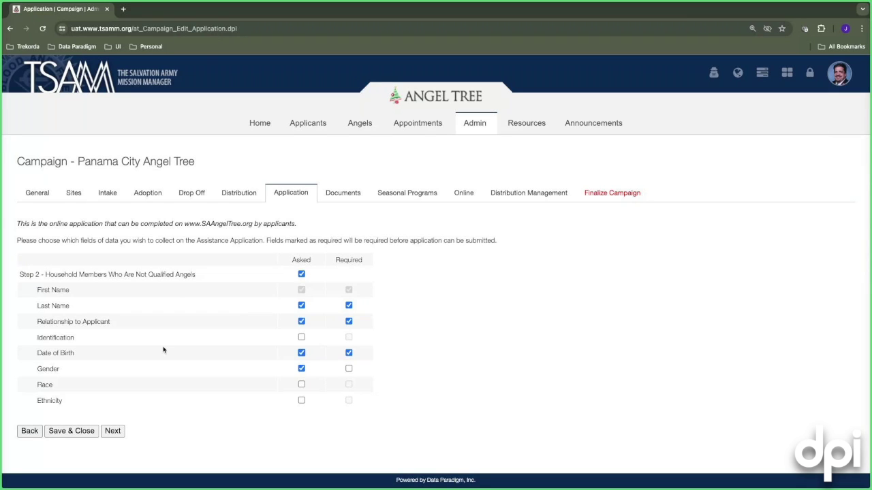
Continue to Step 3, Angel Information, and open the Angel Need List's custom values for editing
click(113, 432)
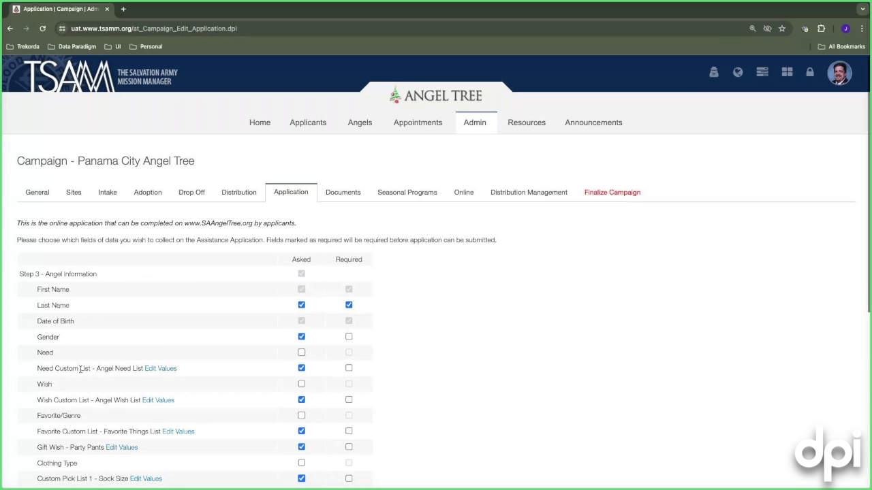
scroll(81, 369, down, 2)
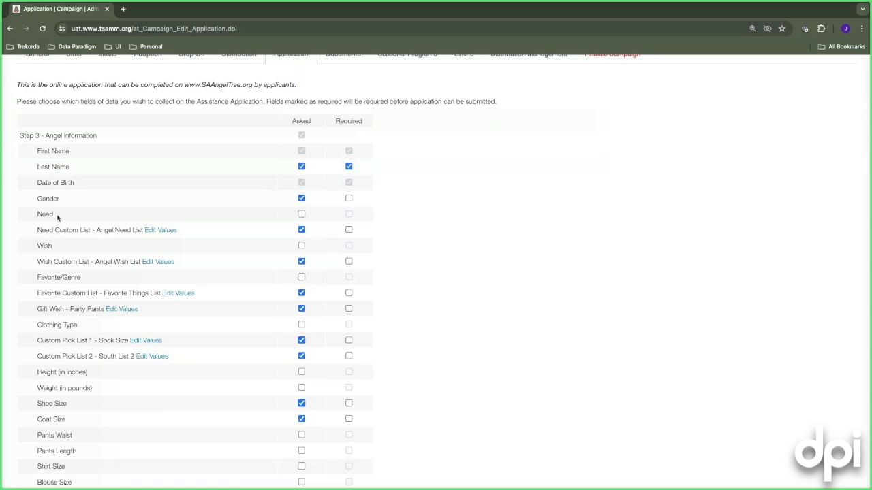
click(162, 231)
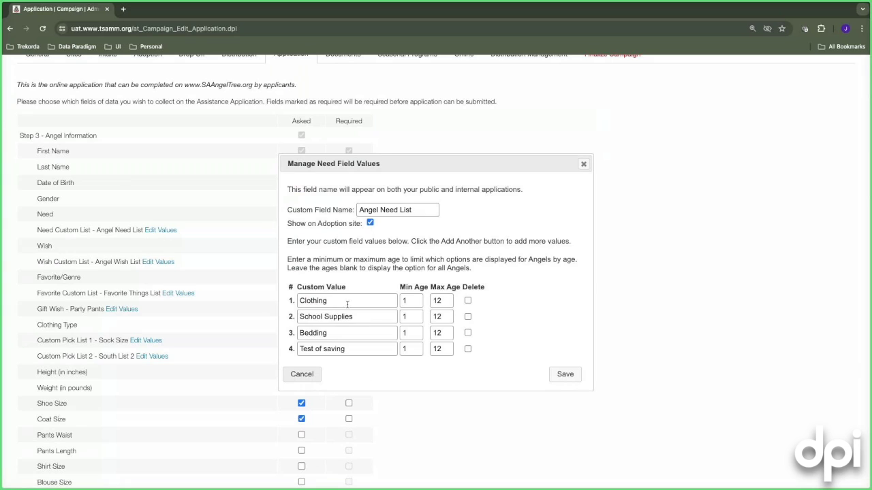
Add Blanket as a new Angel Need List value with a minimum age of 0 and a maximum age of 15
scroll(370, 311, down, 3)
scroll(361, 306, down, 2)
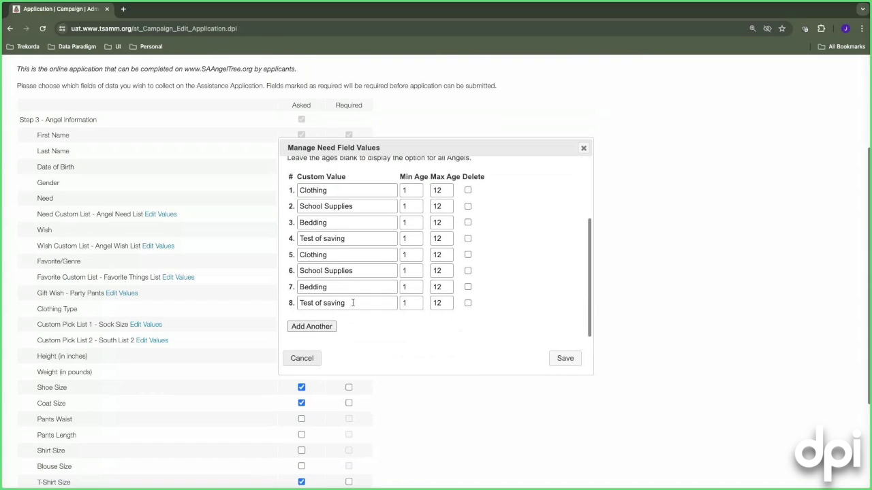
scroll(352, 302, up, 3)
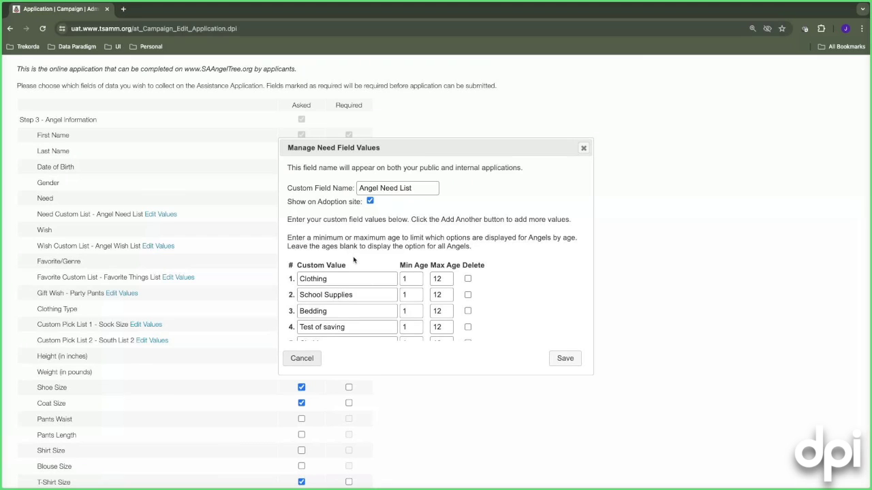
scroll(359, 269, down, 2)
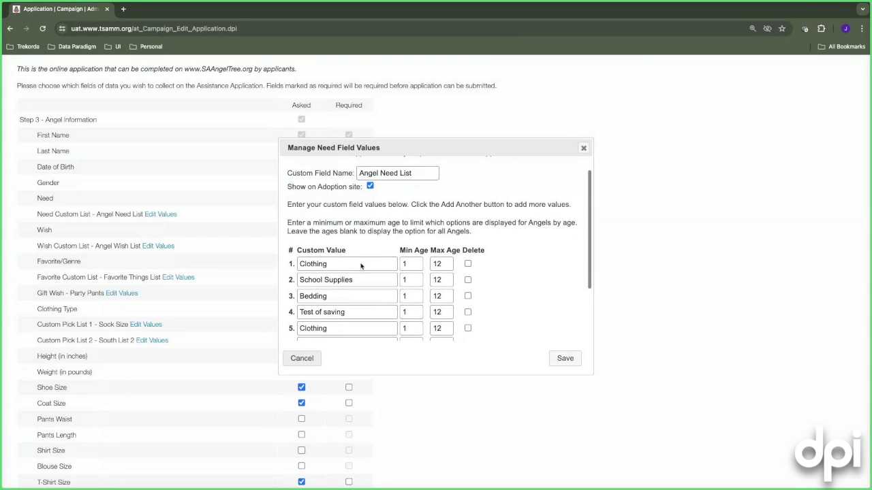
scroll(361, 266, up, 2)
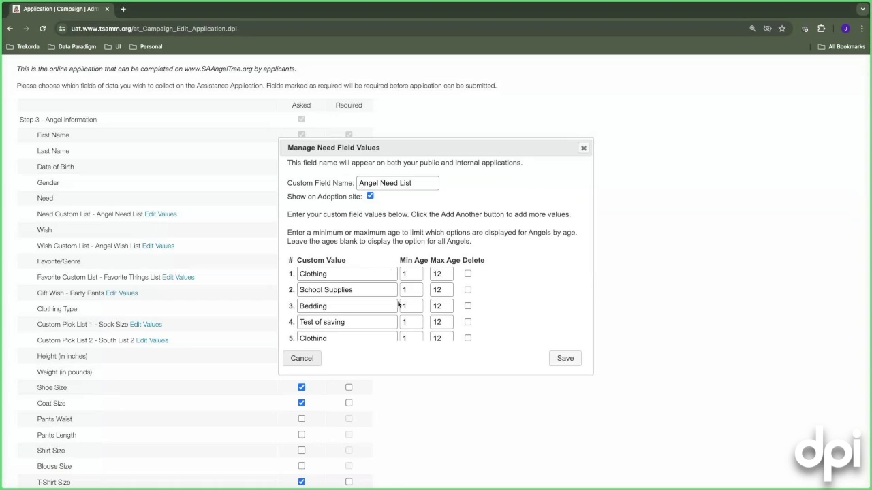
scroll(368, 286, down, 5)
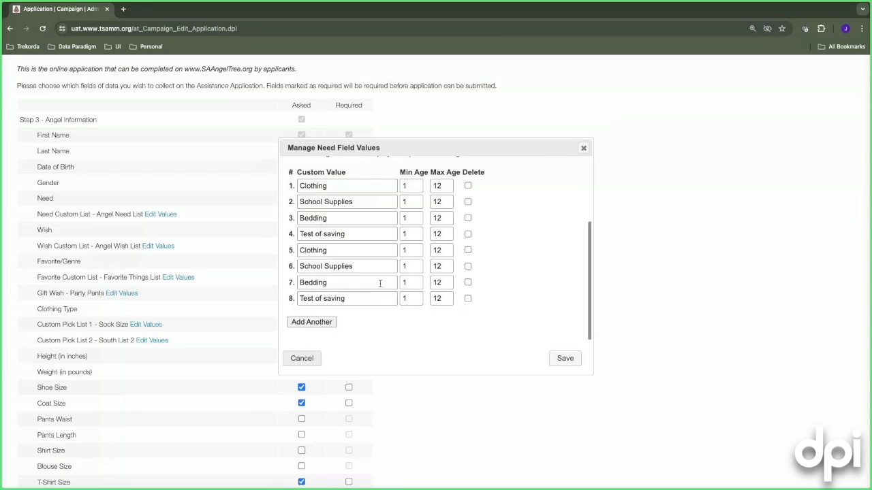
scroll(320, 320, up, 1)
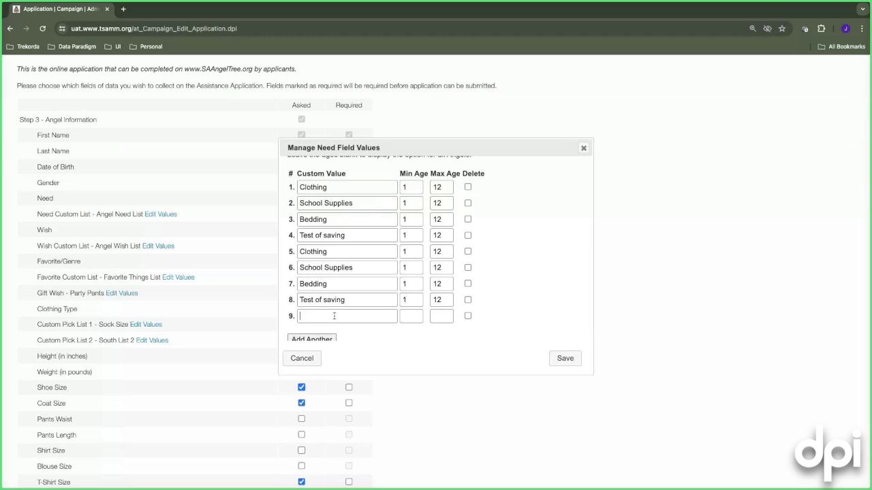
text(Blanket)
key(Tab)
text(0)
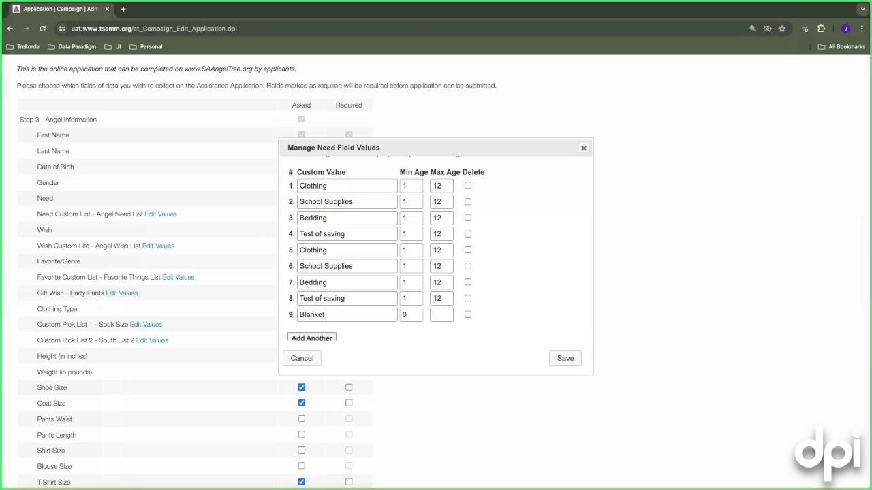
text(15)
Add Crib as another need value with a minimum age of 0 and a maximum age of 3, and save the list
click(319, 338)
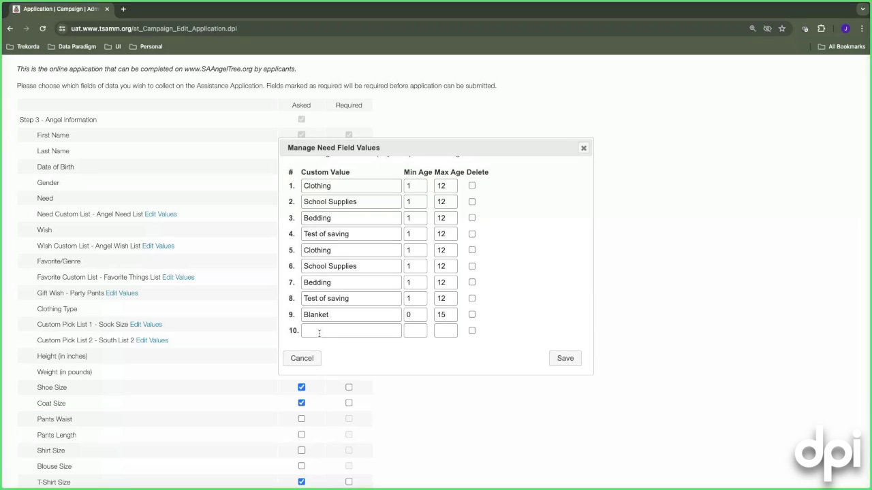
text(Crib)
text(0)
key(Tab)
text(3)
scroll(565, 354, down, 1)
click(565, 358)
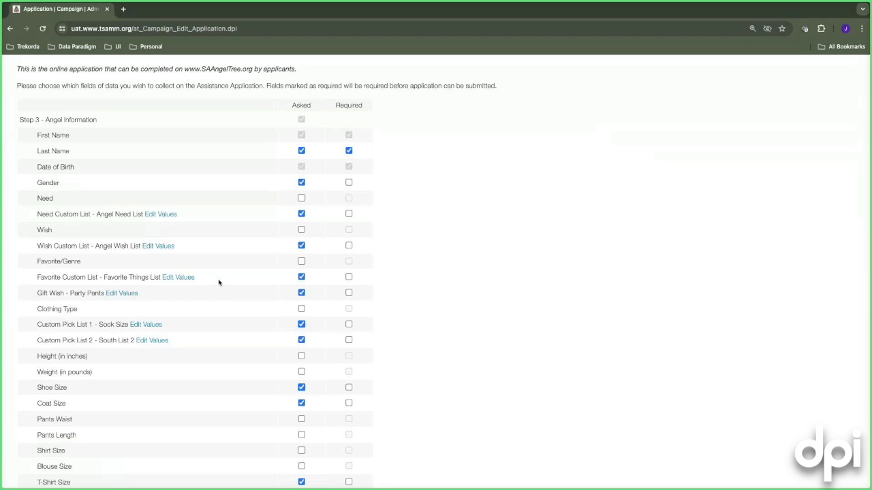
Set the Sock Size custom pick list to show on the adoption site and save it
click(142, 326)
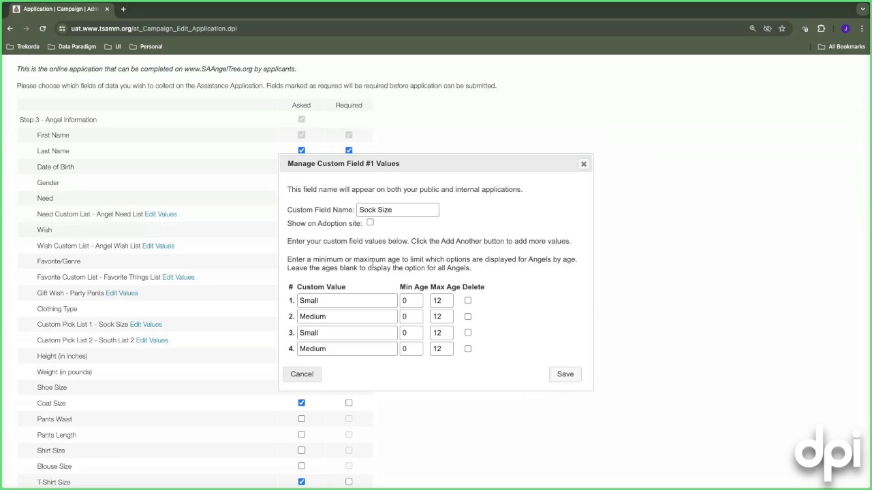
scroll(367, 269, down, 1)
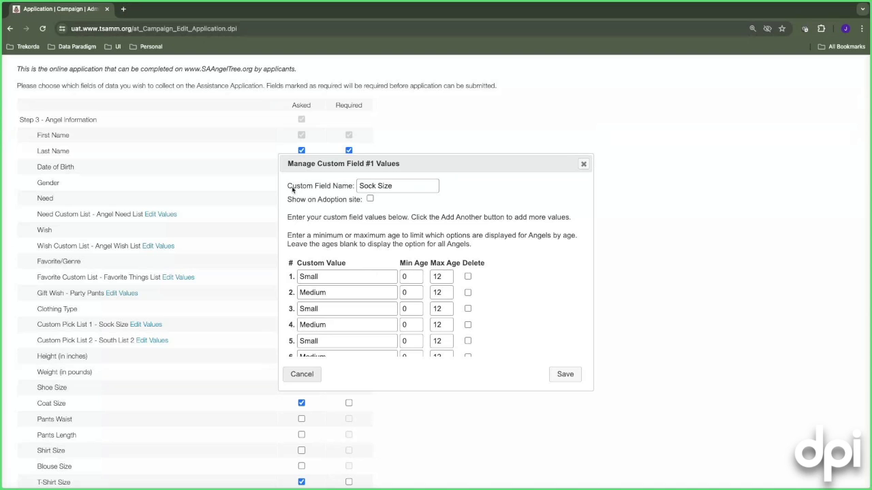
drag(408, 186, 358, 186)
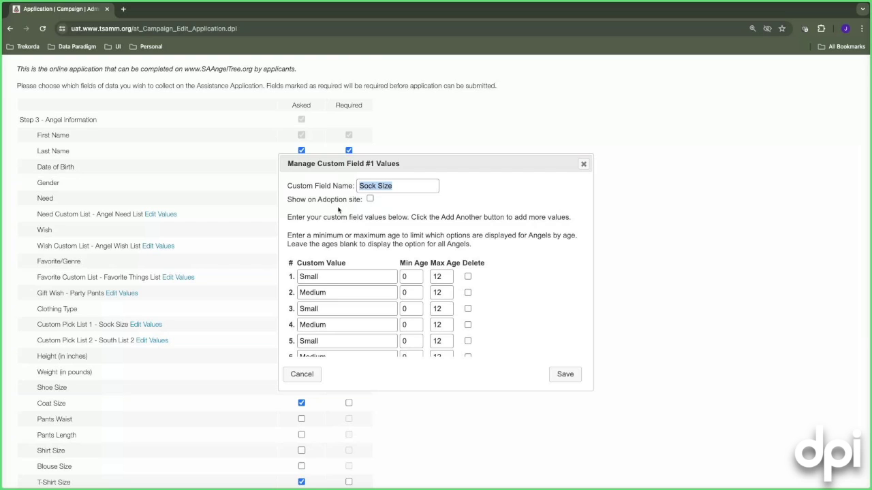
click(370, 198)
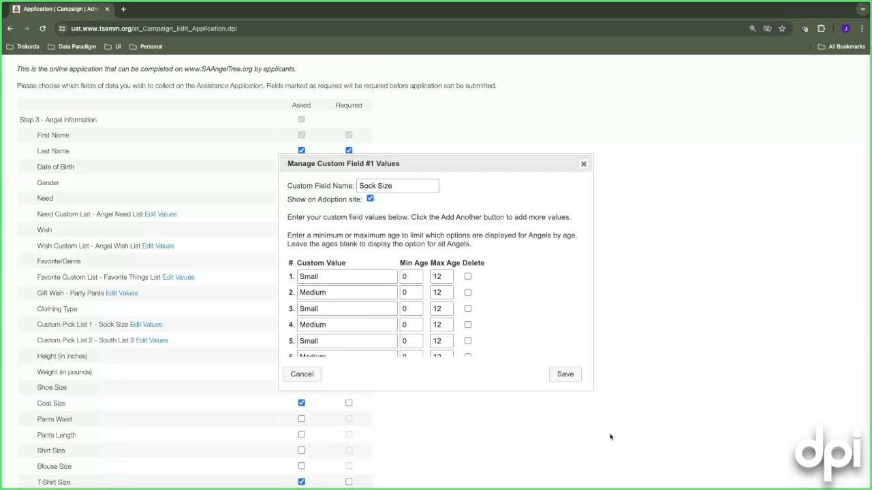
click(567, 375)
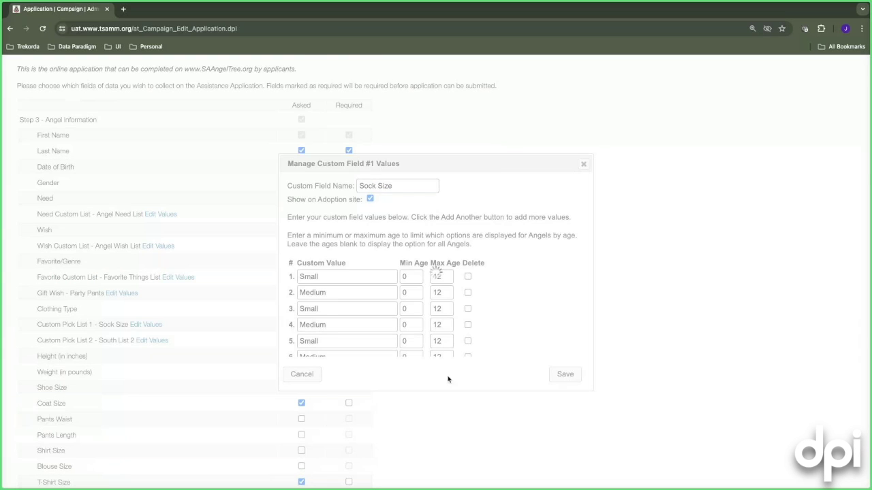
Continue to Step 4, Budget Worksheet, switch its Asked setting on and back off, and save and close the application form
scroll(251, 363, down, 3)
click(112, 449)
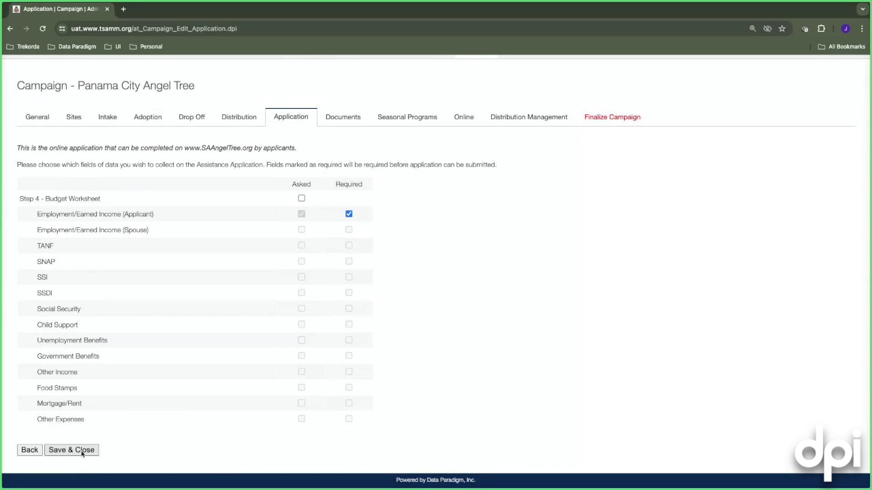
click(301, 199)
click(301, 198)
click(64, 451)
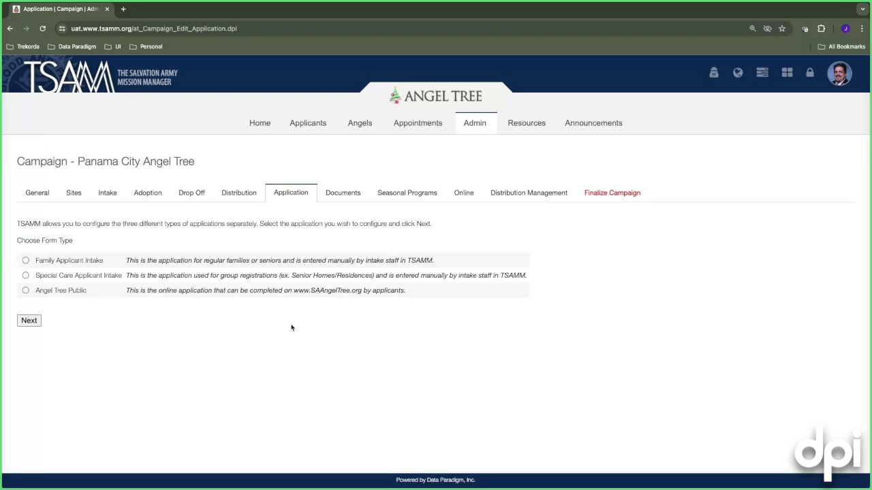
Open the campaign's Documents settings, add Lease Agreement as a required document, and require it for the applicant
click(345, 194)
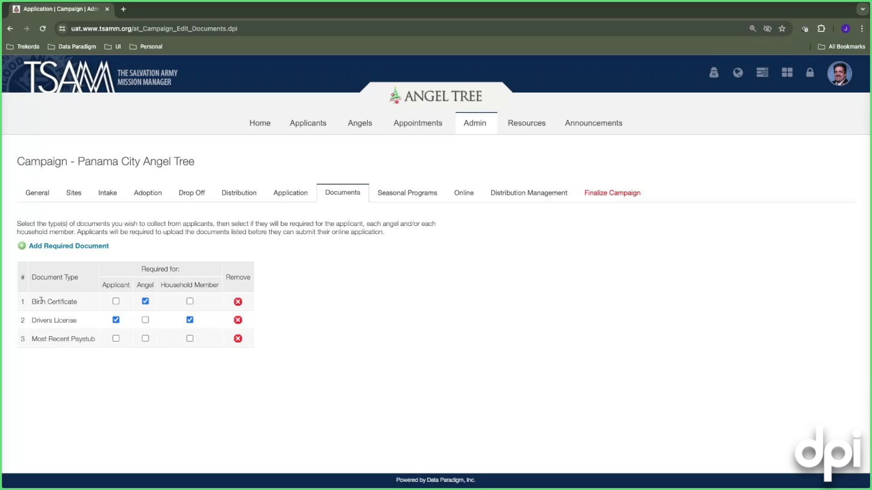
drag(31, 301, 77, 302)
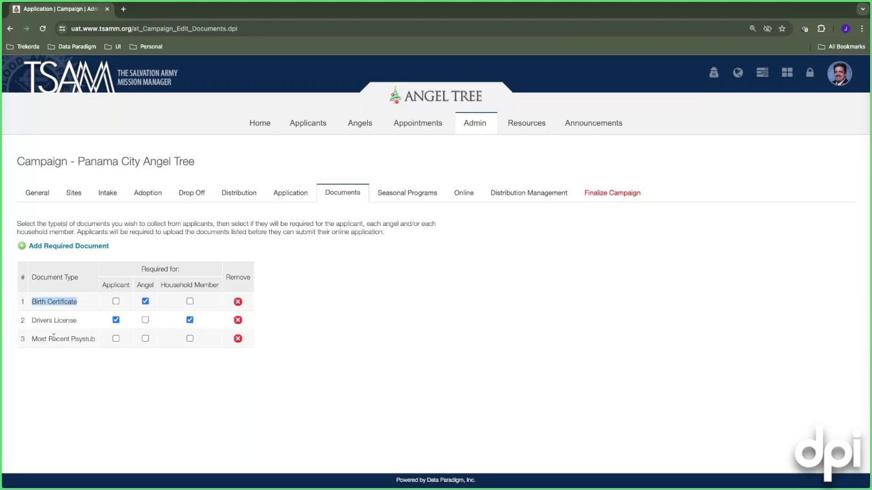
click(35, 247)
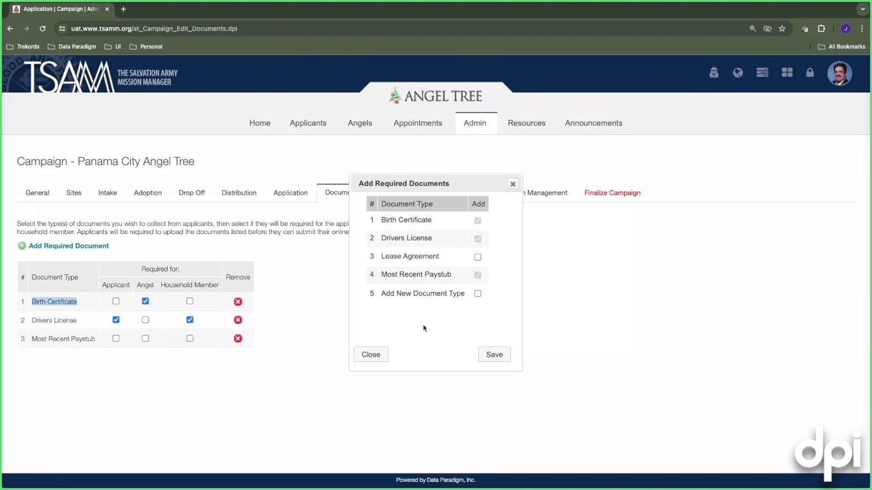
click(478, 258)
click(493, 358)
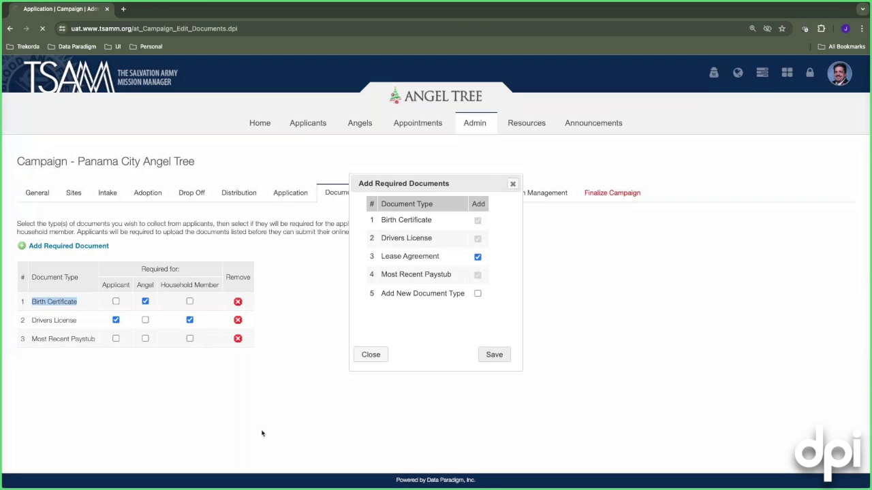
click(115, 338)
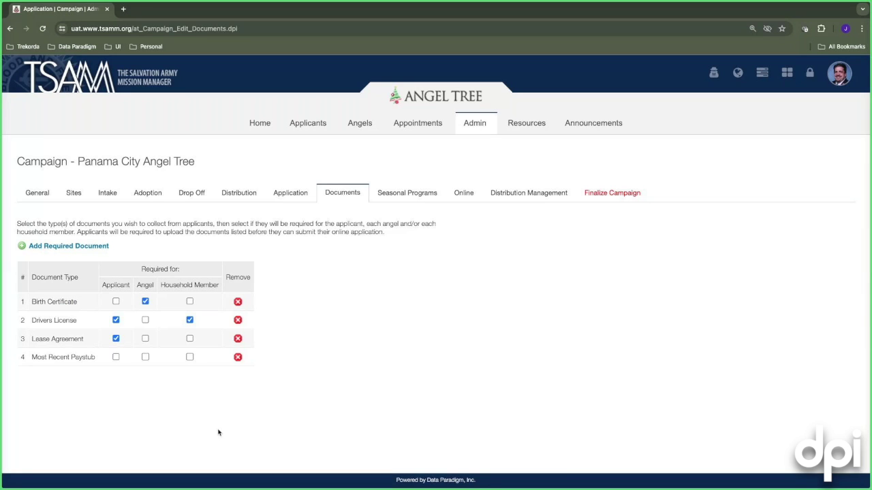
Clear the applicant requirement for Lease Agreement and remove Lease Agreement and Drivers License from the required documents
click(116, 339)
click(238, 339)
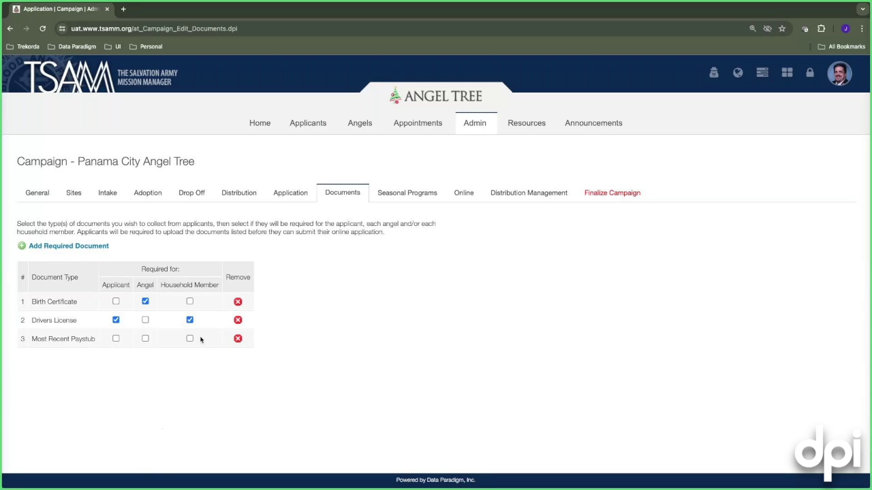
click(237, 321)
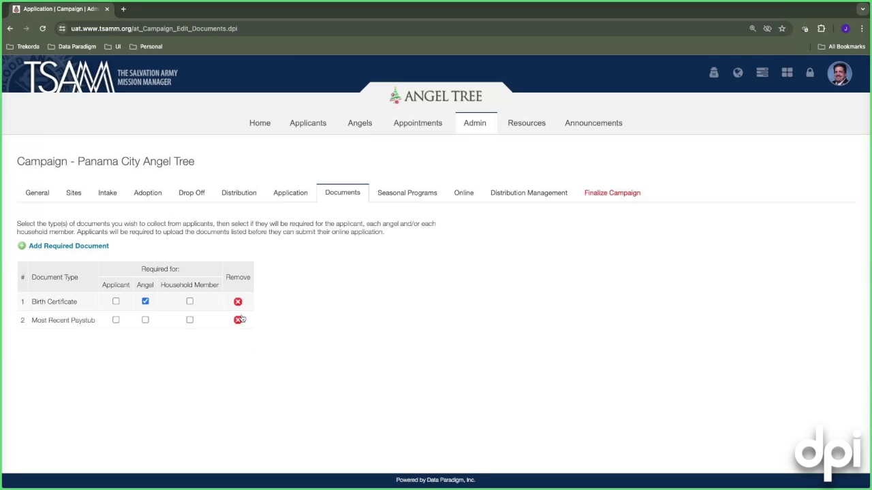
Open the campaign's Online settings and switch Public Visibility and Online Adoption each off and back on
click(469, 197)
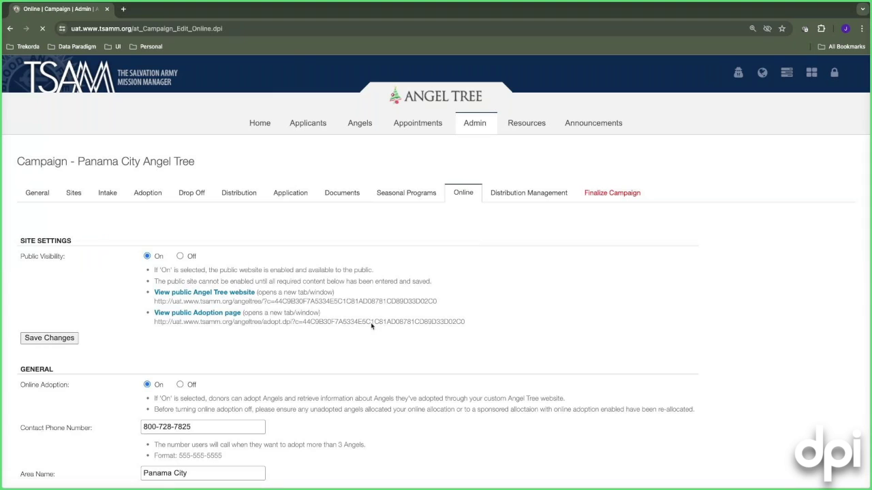
scroll(408, 286, down, 1)
scroll(370, 321, down, 1)
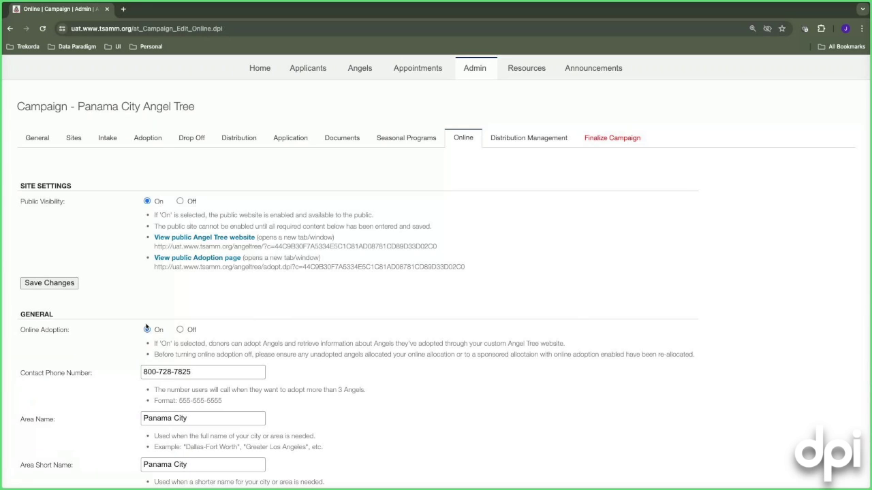
scroll(153, 317, down, 1)
scroll(153, 318, down, 1)
key(Right)
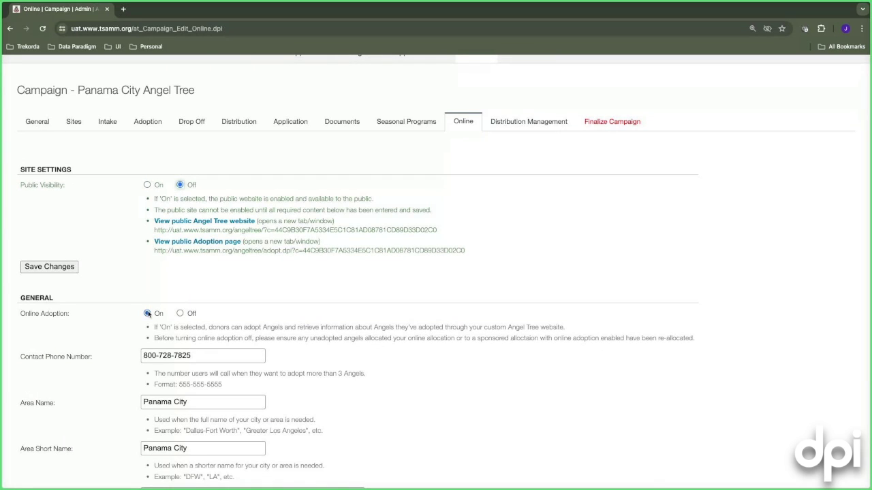
click(146, 184)
click(180, 313)
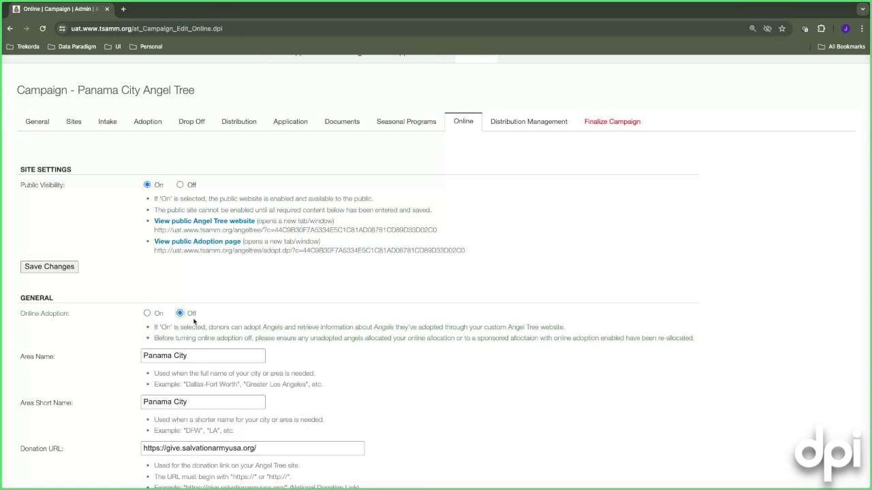
click(147, 313)
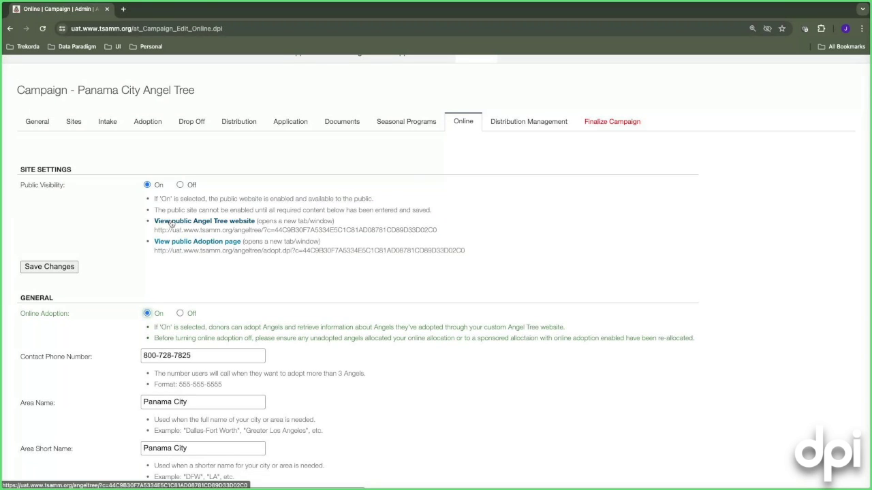
Look over the General section of the Online settings and view the public Angel Tree website
scroll(119, 269, down, 1)
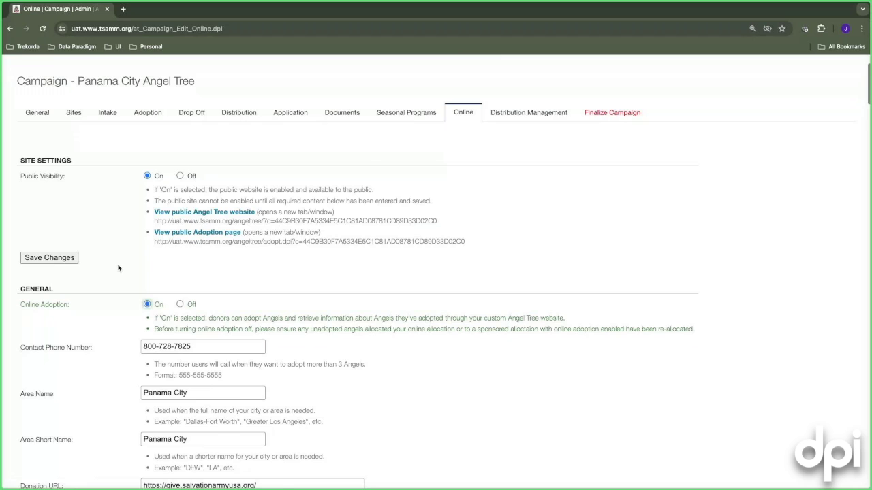
scroll(118, 268, down, 2)
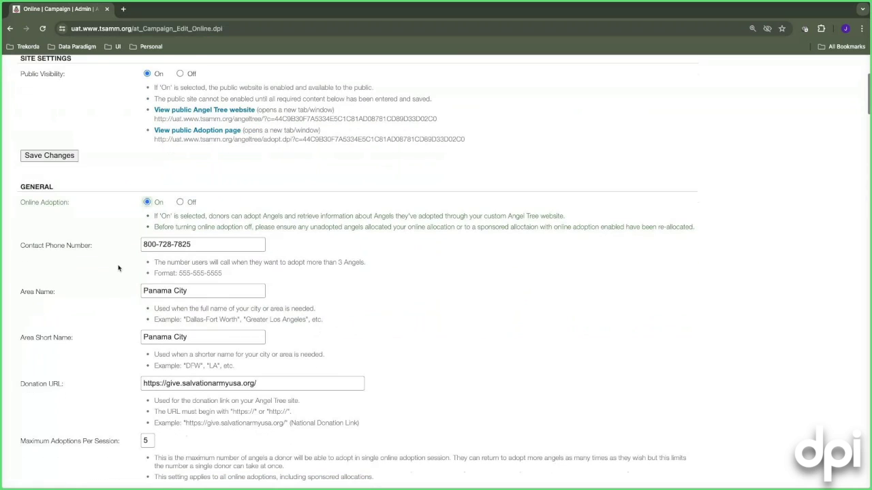
scroll(118, 268, down, 1)
scroll(118, 268, down, 1)
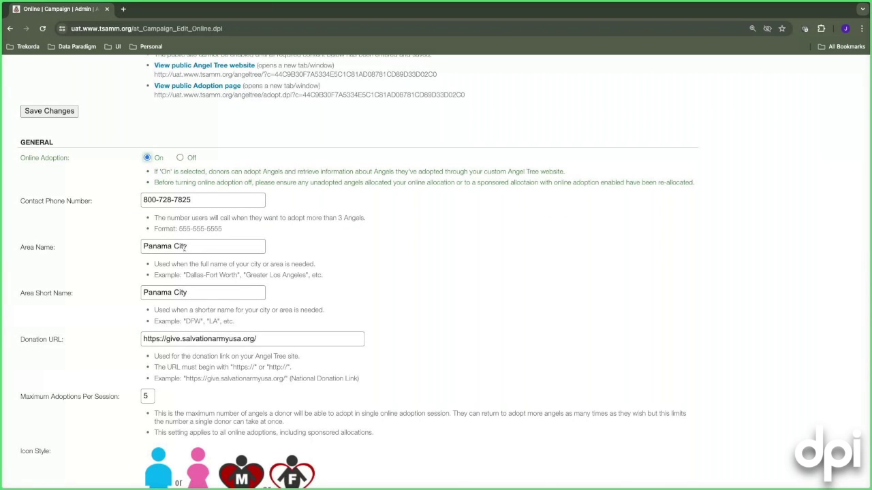
scroll(184, 247, up, 2)
scroll(184, 252, up, 1)
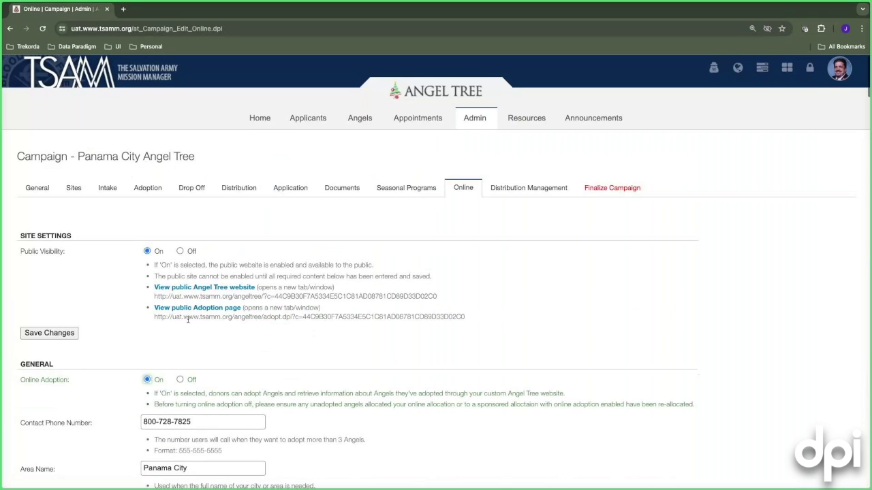
scroll(187, 319, down, 1)
click(160, 230)
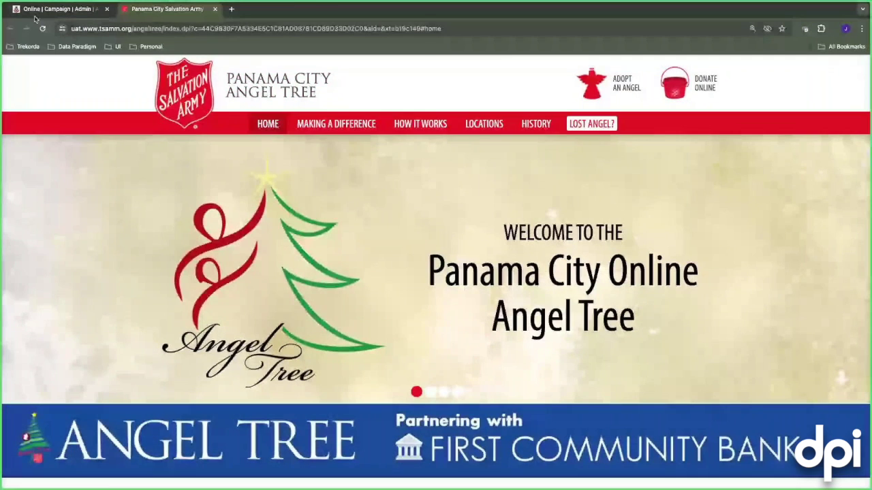
Return to the Online settings and compare the Area Name with its use on the public Angel Tree home page
click(57, 9)
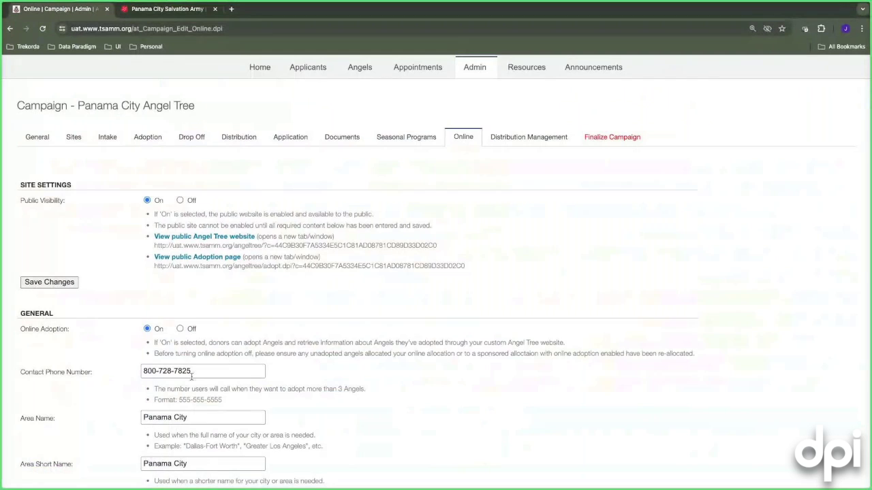
scroll(88, 386, down, 1)
drag(21, 369, 54, 369)
mouse_move(180, 6)
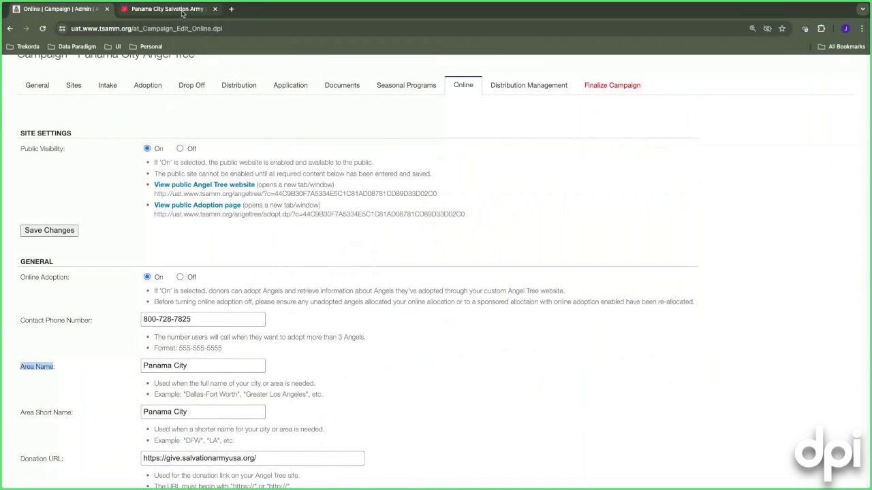
click(169, 8)
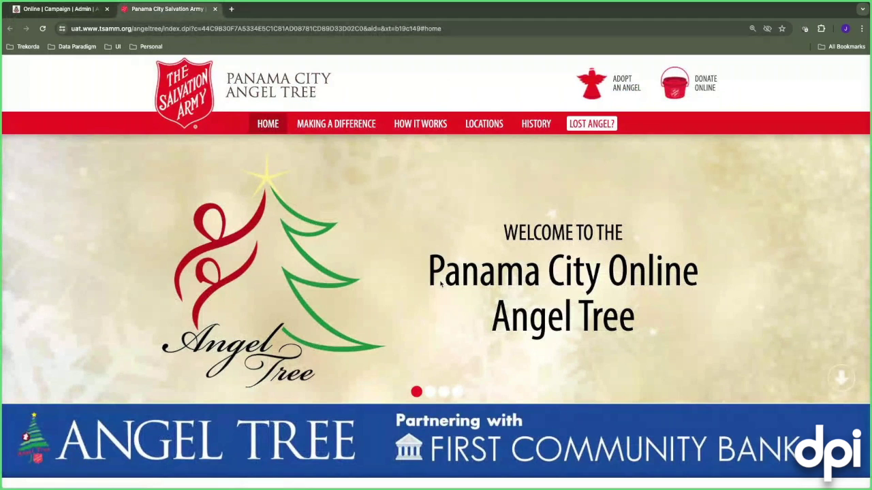
key(ctrl+shift+Tab)
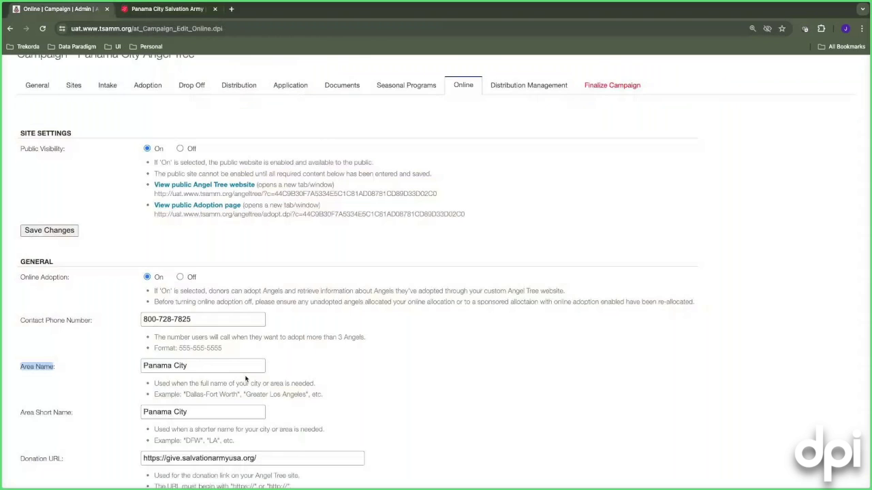
Review the General settings from Area Name to Icon Style and the website and social media links
scroll(246, 379, down, 1)
scroll(246, 379, down, 1)
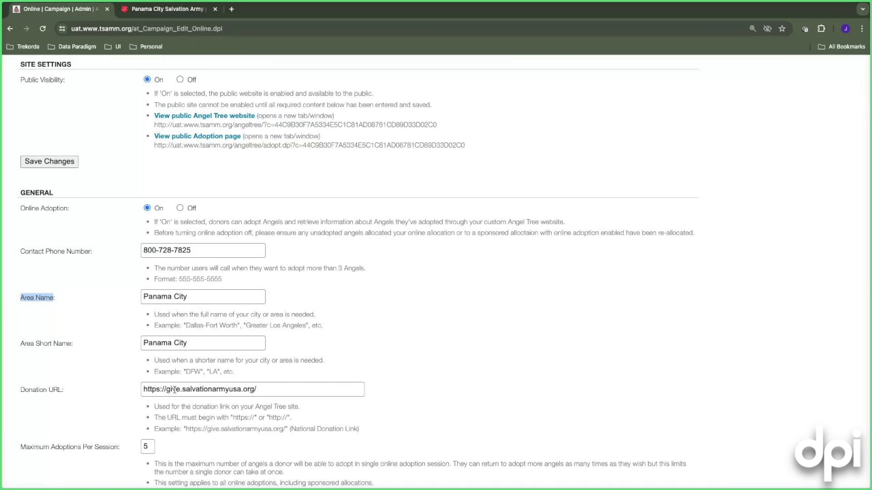
scroll(175, 389, down, 3)
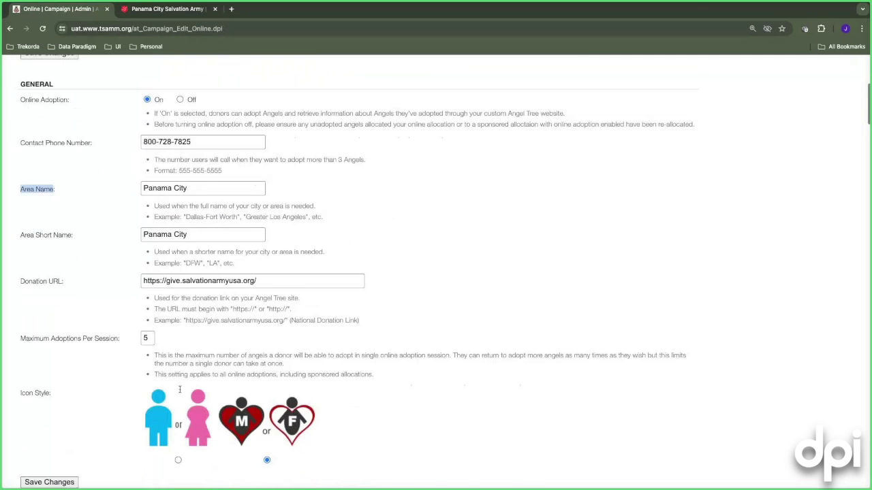
scroll(179, 388, down, 2)
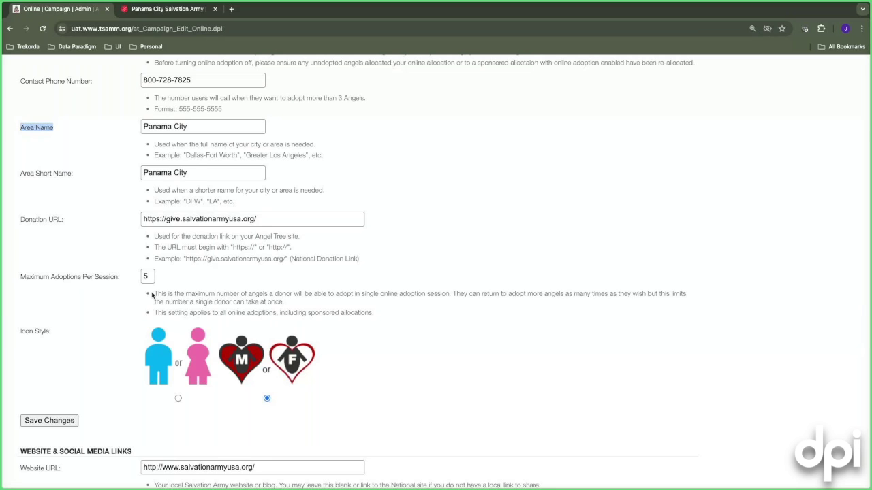
scroll(149, 287, down, 1)
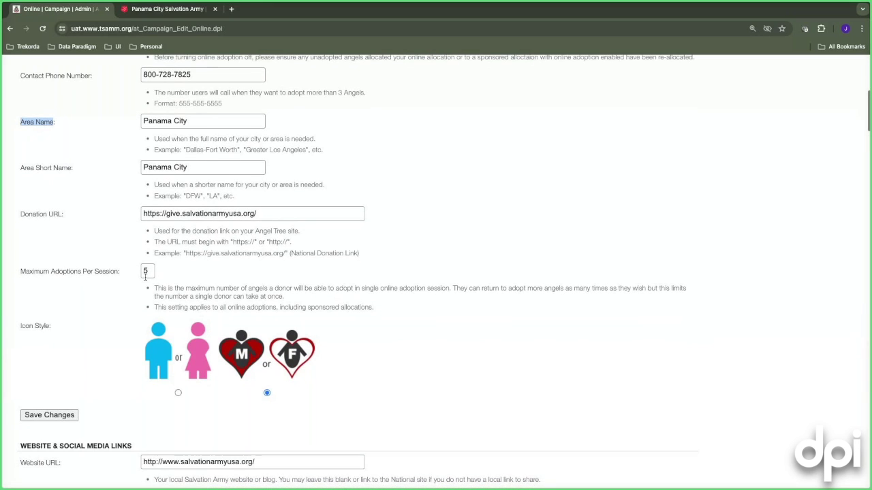
scroll(108, 316, down, 1)
scroll(116, 317, down, 1)
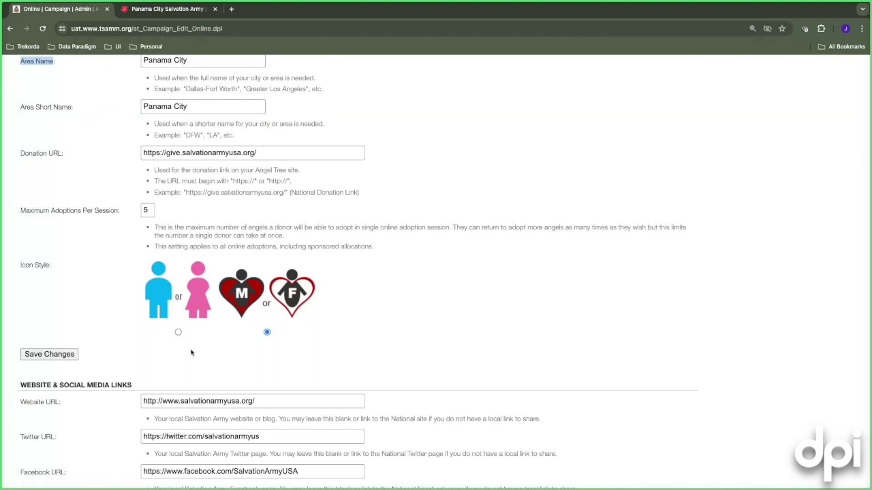
scroll(191, 352, down, 3)
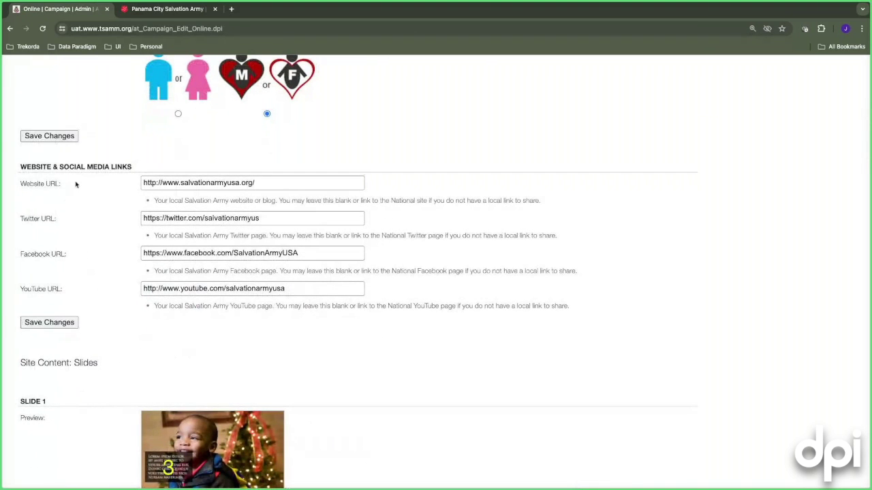
Look through the public Panama City Angel Tree home page and return to the campaign's Online settings
click(181, 9)
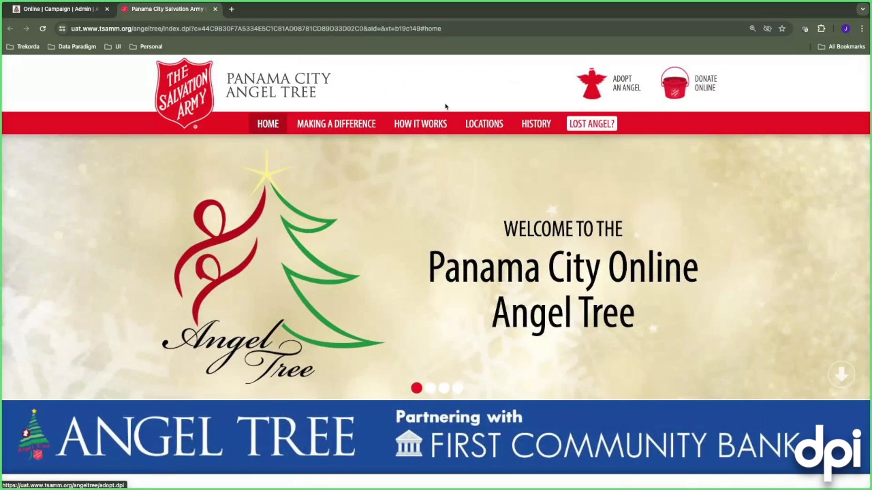
scroll(443, 107, down, 5)
click(46, 9)
Replace the Slide 1 photo with the gallery picture of angel tags on a decorated tree beside a white picket fence
scroll(282, 354, down, 4)
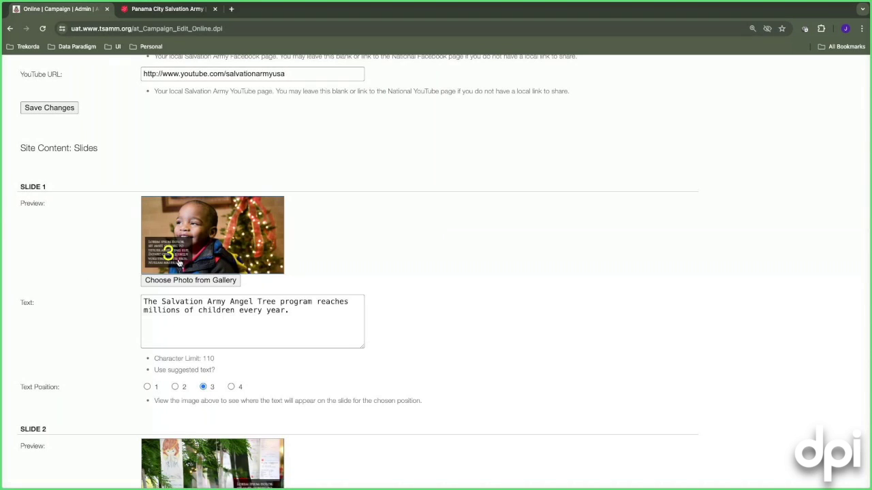
click(206, 281)
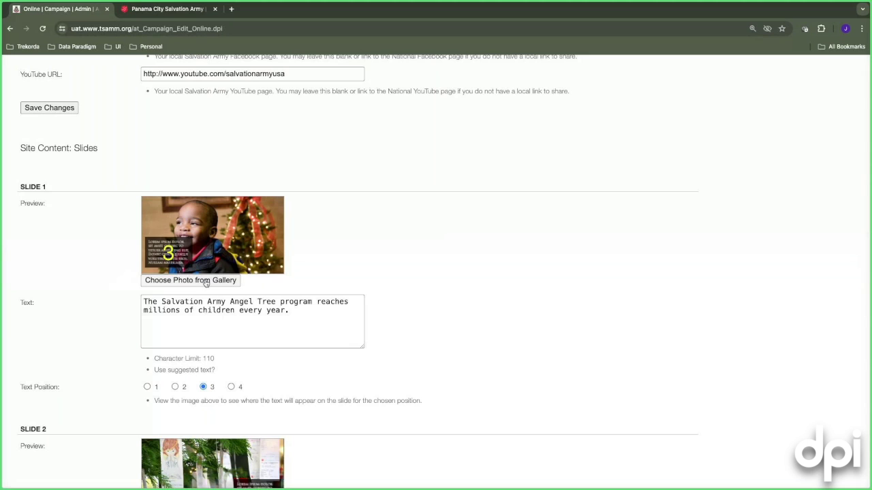
scroll(257, 253, down, 5)
scroll(259, 251, up, 1)
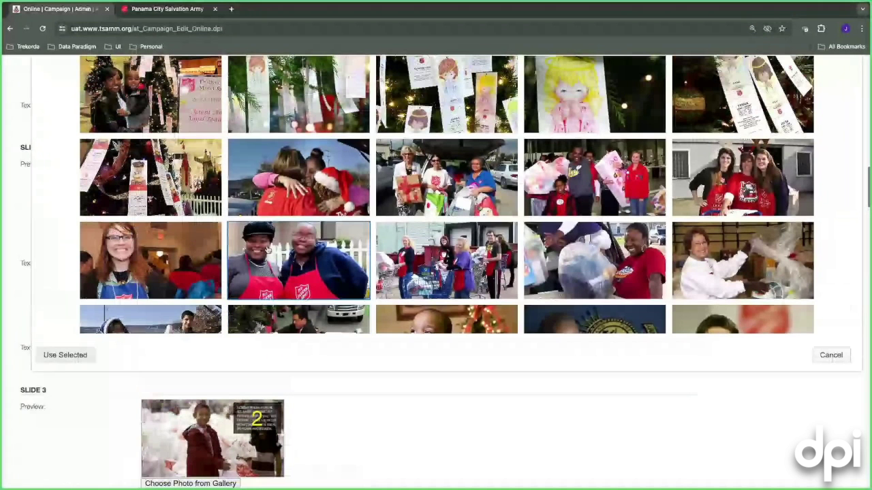
click(123, 176)
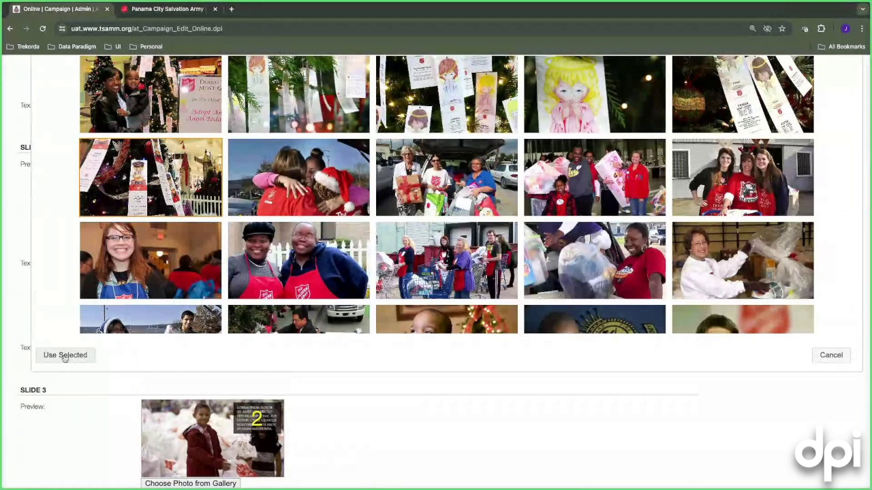
click(64, 355)
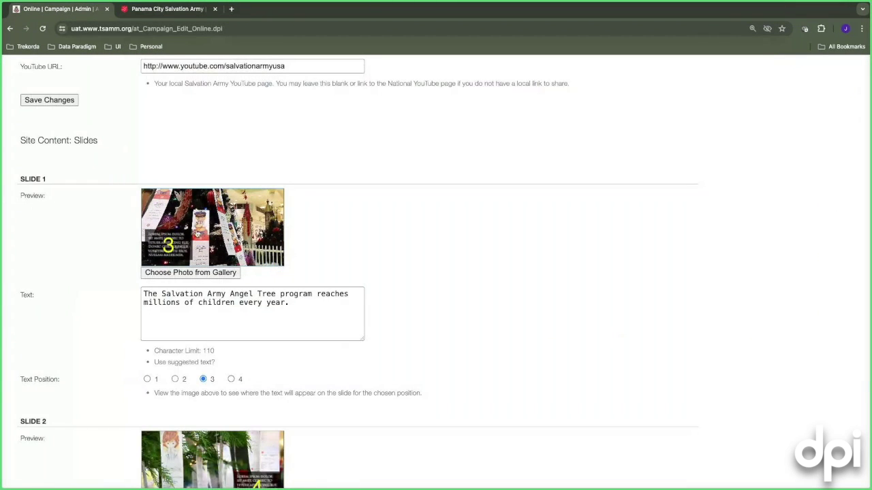
Try text position 4 for Slide 1, and set it to position 2
click(175, 379)
click(232, 379)
click(175, 380)
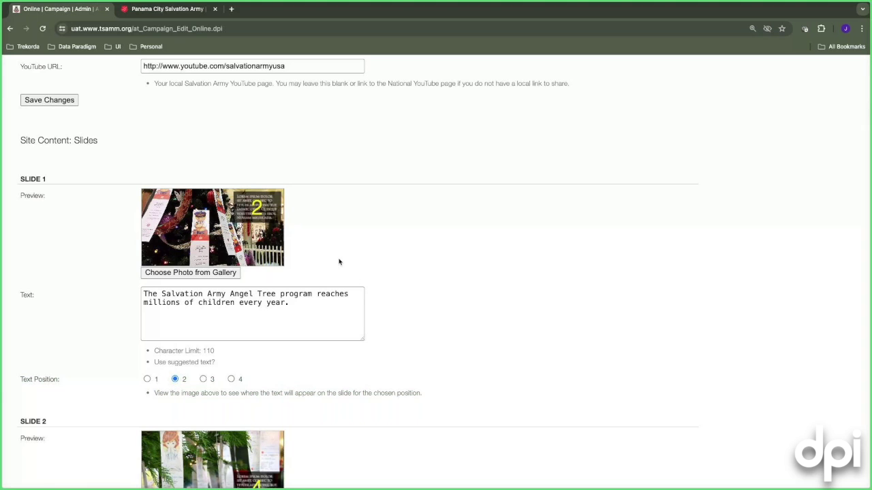
Review the text and text position of Slides 1 to 3 and compare them with the rotating slides on the public home page
scroll(280, 262, down, 1)
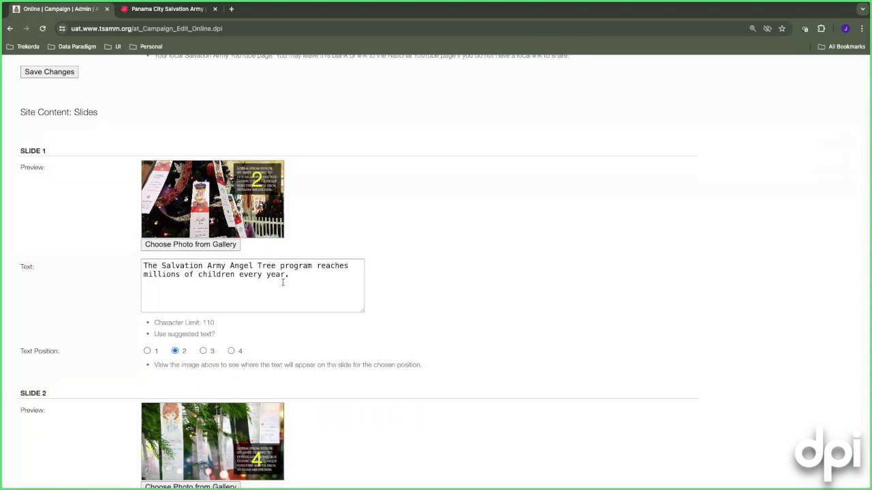
scroll(282, 282, down, 1)
click(269, 277)
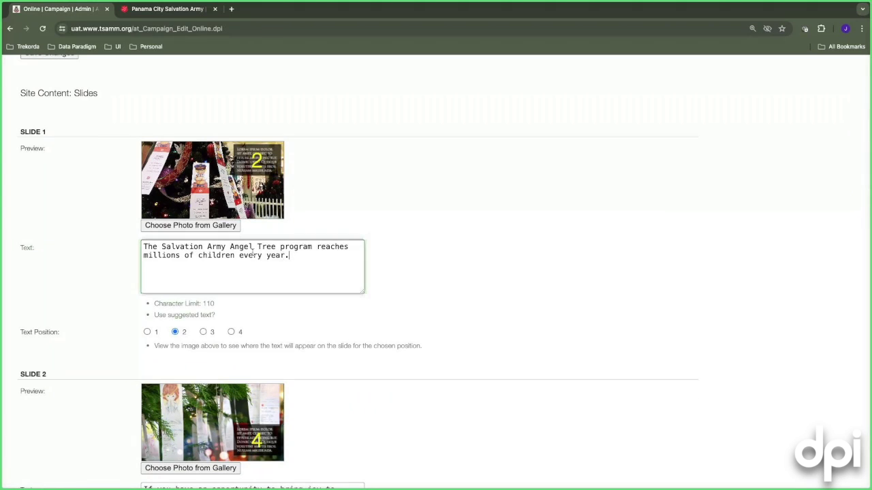
key(ctrl+a)
scroll(115, 265, down, 8)
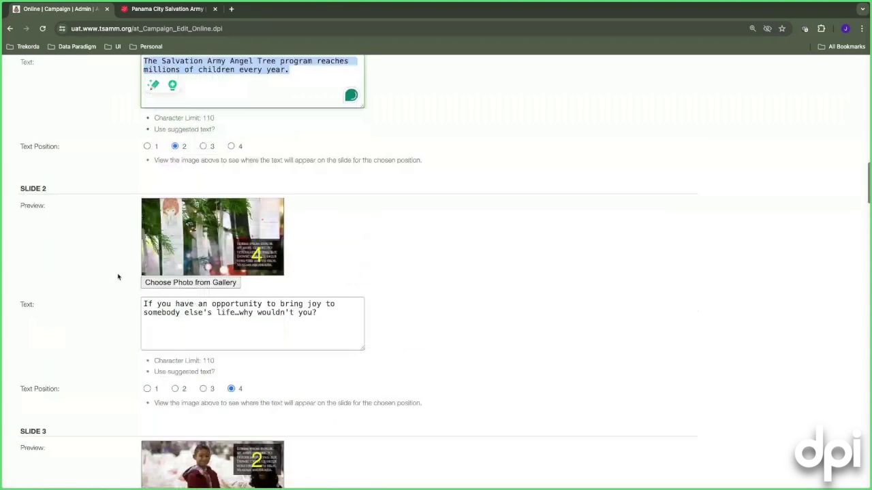
scroll(116, 291, up, 1)
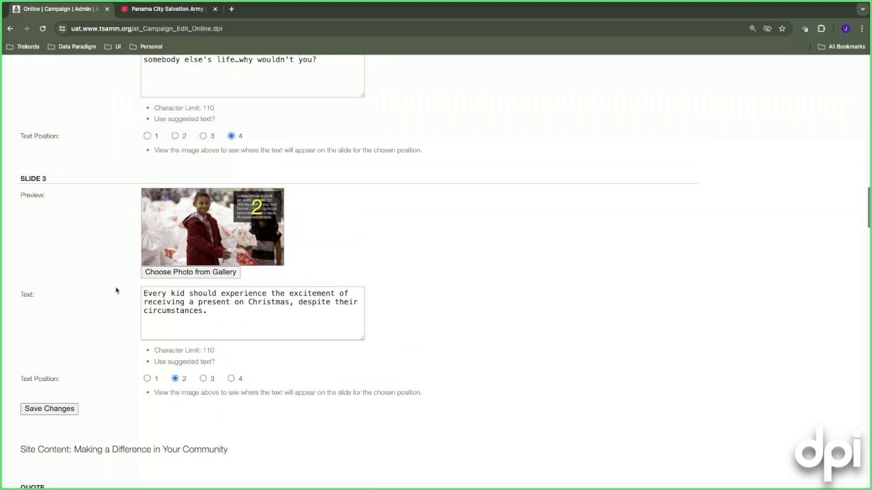
key(ctrl+Tab)
scroll(408, 251, down, 2)
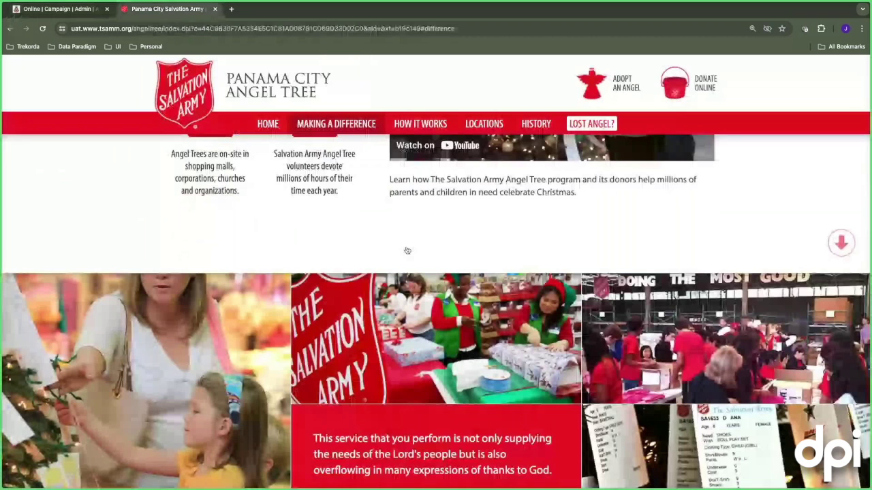
scroll(407, 250, down, 1)
scroll(407, 251, up, 6)
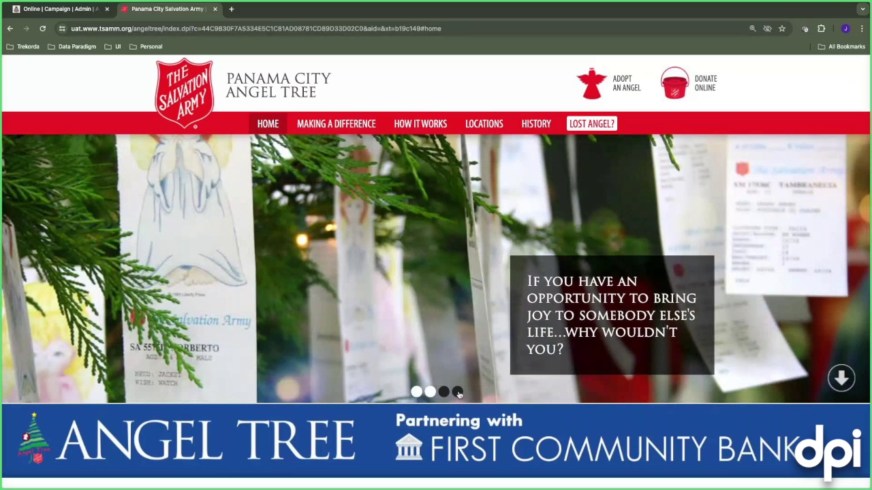
key(ctrl+shift+Tab)
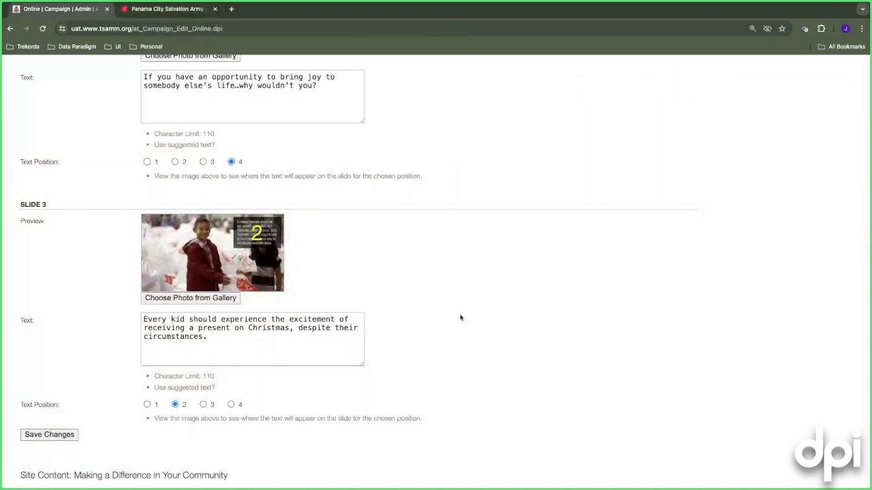
Review the Making a Difference quote and main text settings and compare them with that section of the public website
scroll(459, 318, down, 3)
scroll(462, 318, down, 2)
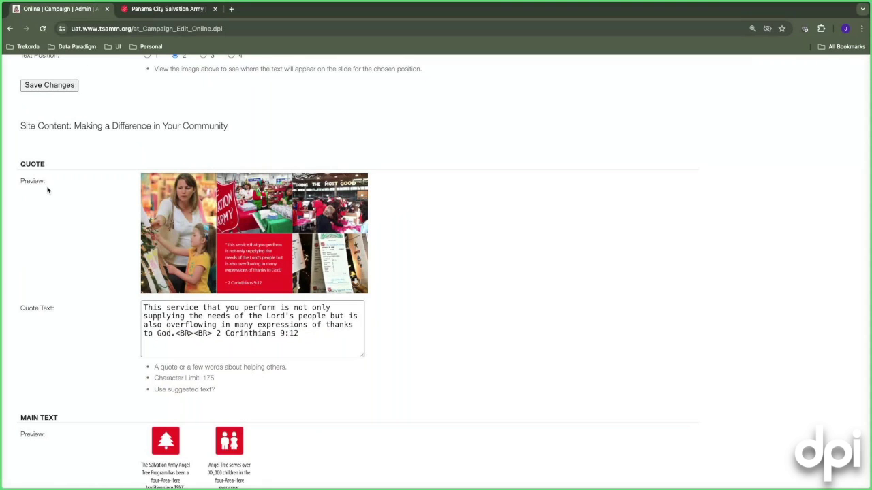
scroll(50, 247, down, 1)
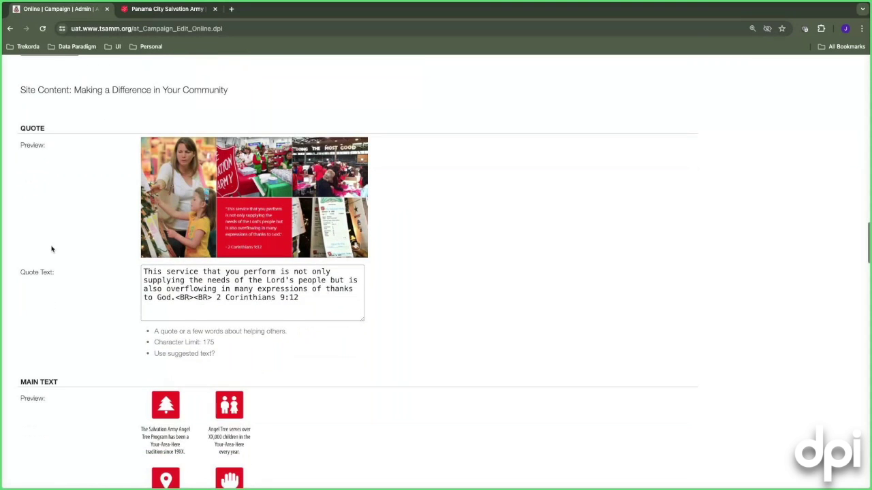
scroll(51, 249, down, 3)
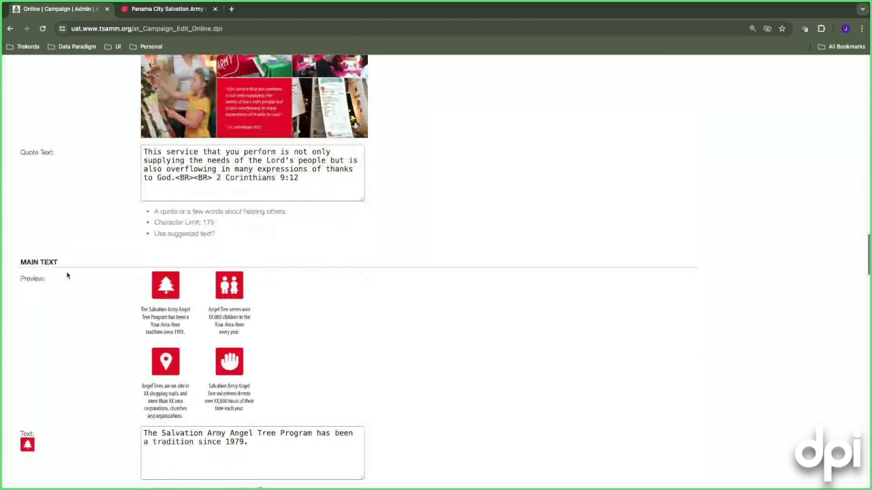
scroll(75, 293, down, 3)
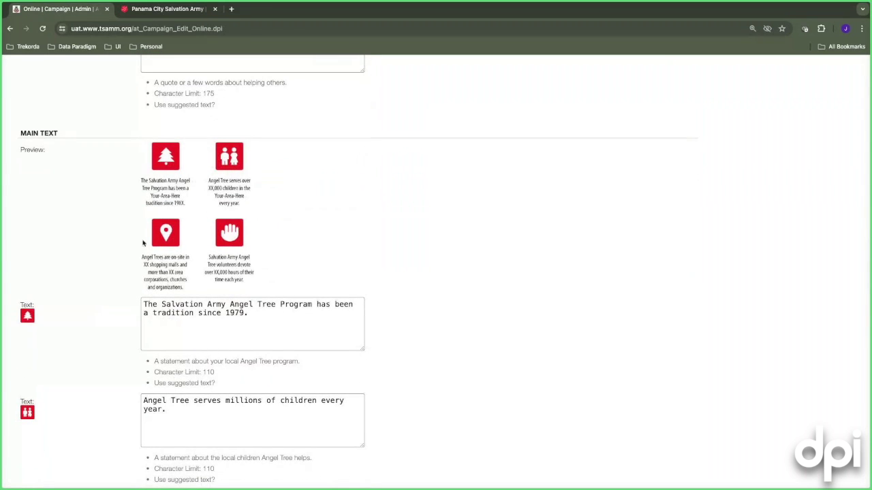
click(168, 9)
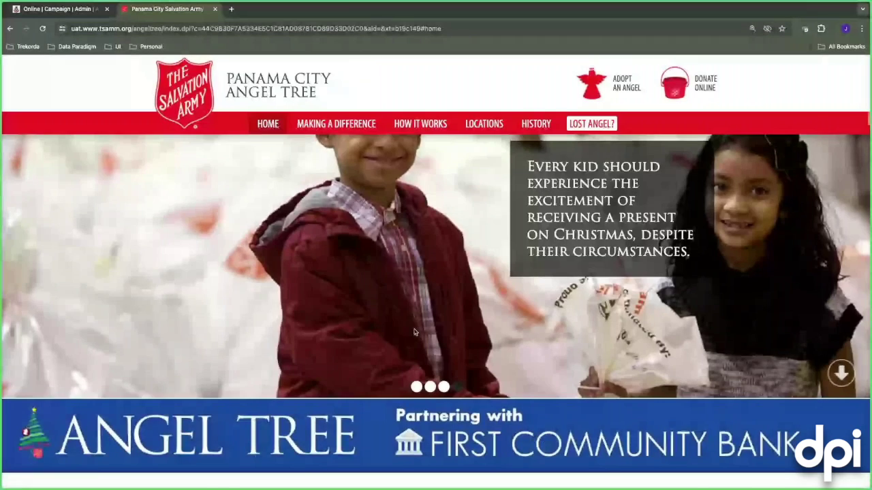
scroll(414, 332, down, 8)
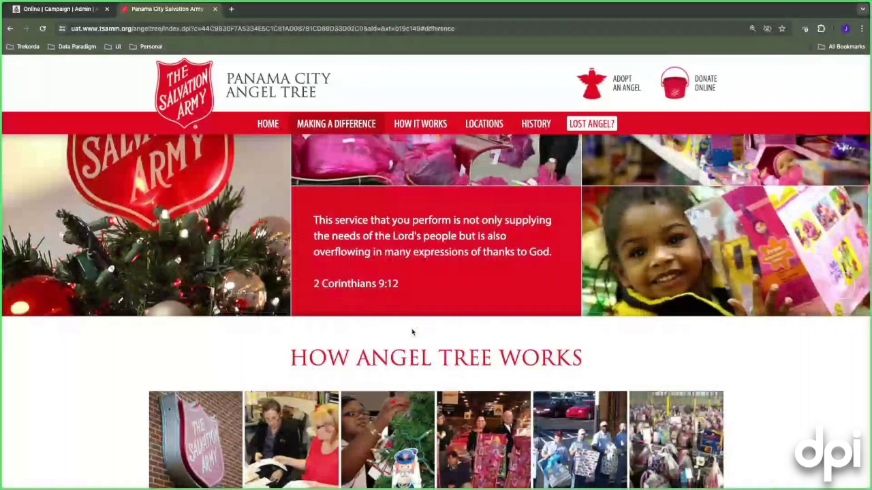
scroll(413, 331, up, 4)
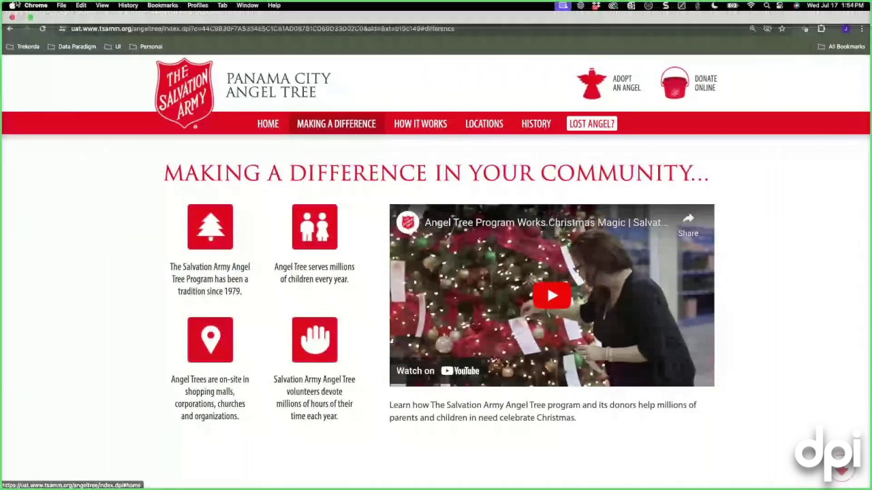
click(61, 8)
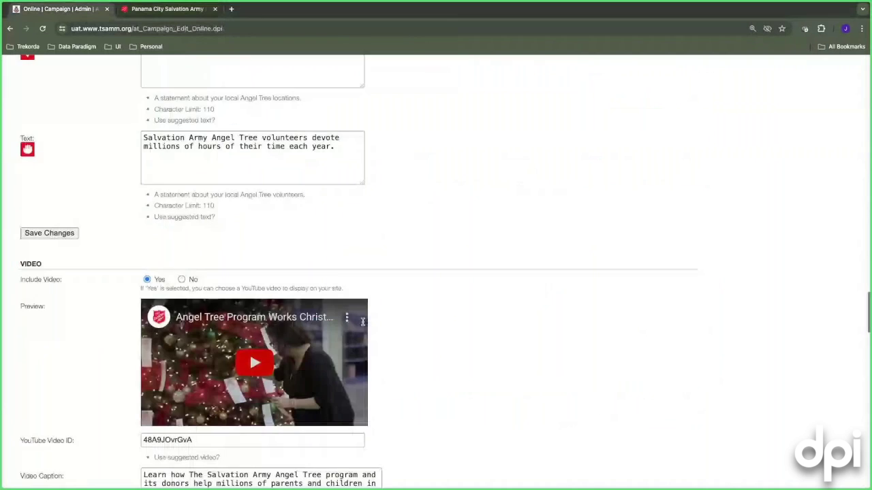
Review the Online settings from Video through the How Angel Tree Works step texts to the Local History Text
scroll(362, 322, down, 5)
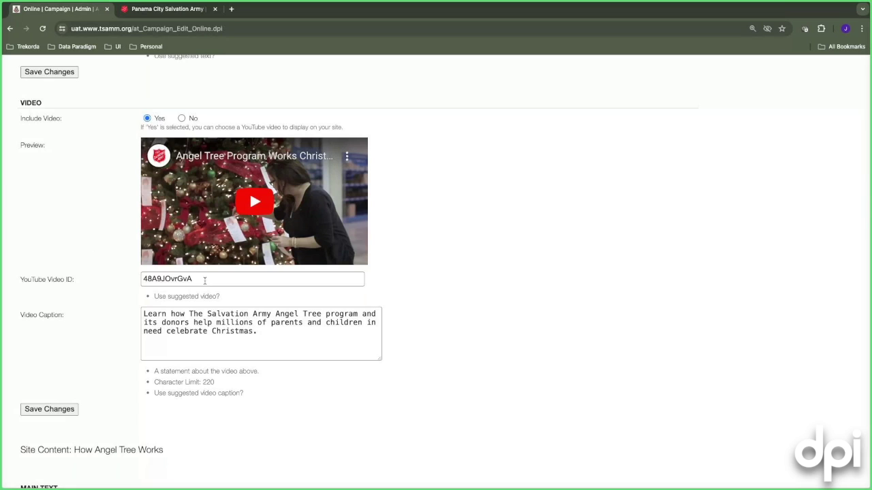
scroll(112, 289, down, 5)
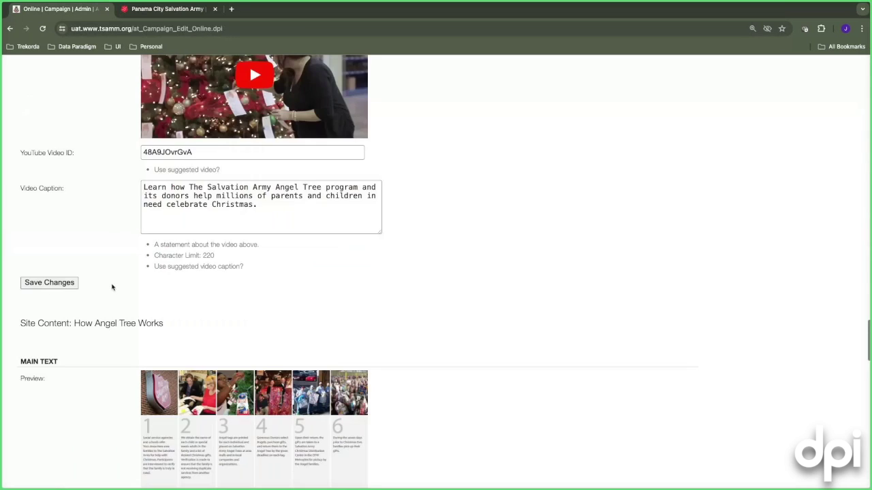
scroll(101, 284, down, 1)
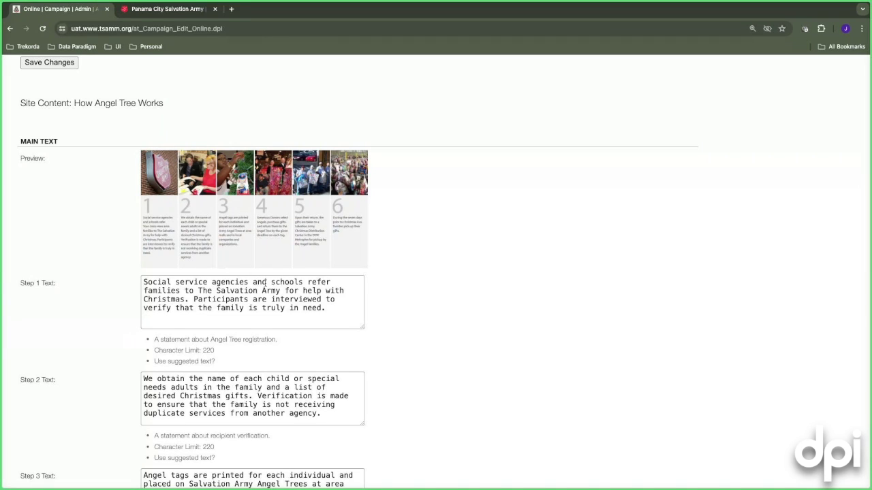
scroll(260, 285, down, 2)
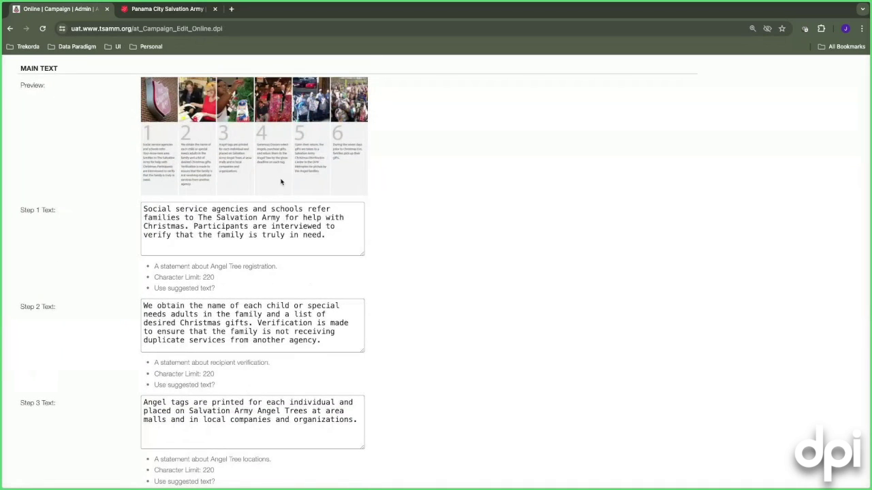
scroll(211, 214, down, 8)
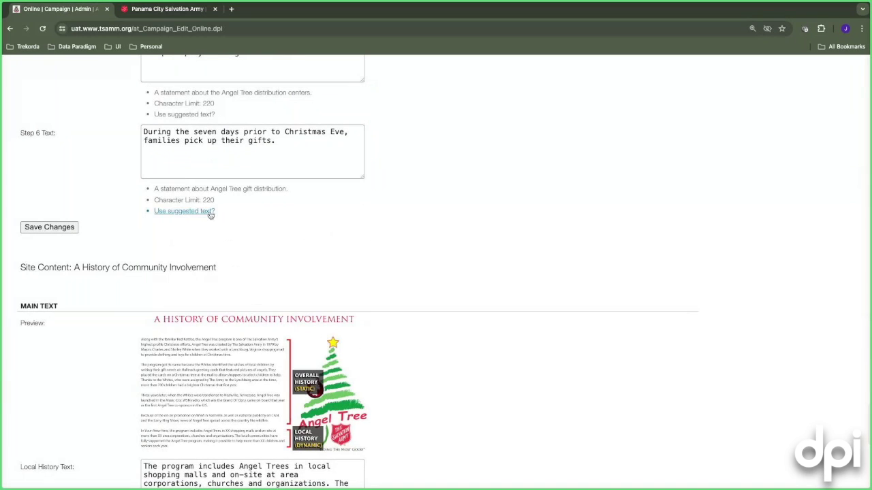
scroll(210, 250, down, 3)
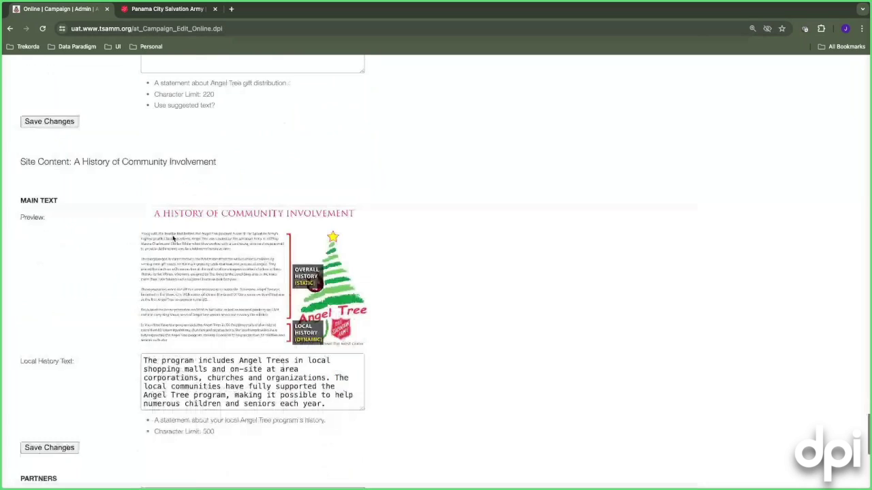
scroll(173, 238, down, 2)
scroll(77, 237, down, 2)
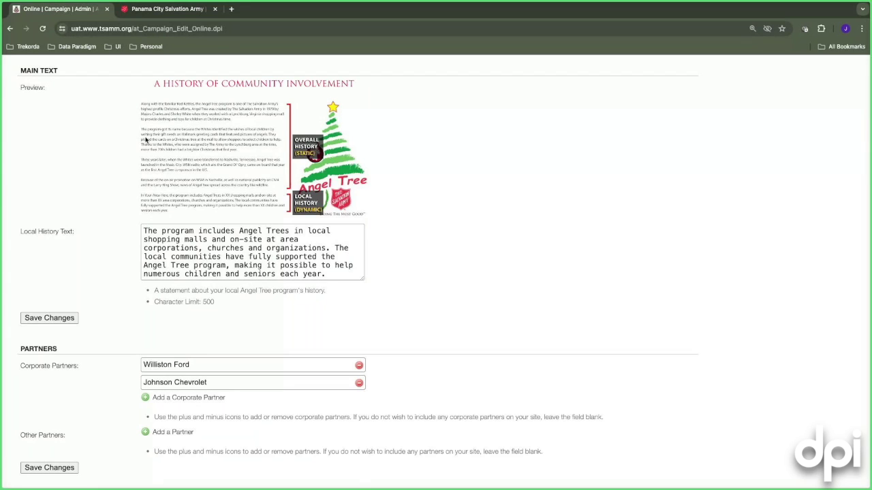
Find A History of Community Involvement on the public website and highlight its first four paragraphs, the static overall history
click(159, 5)
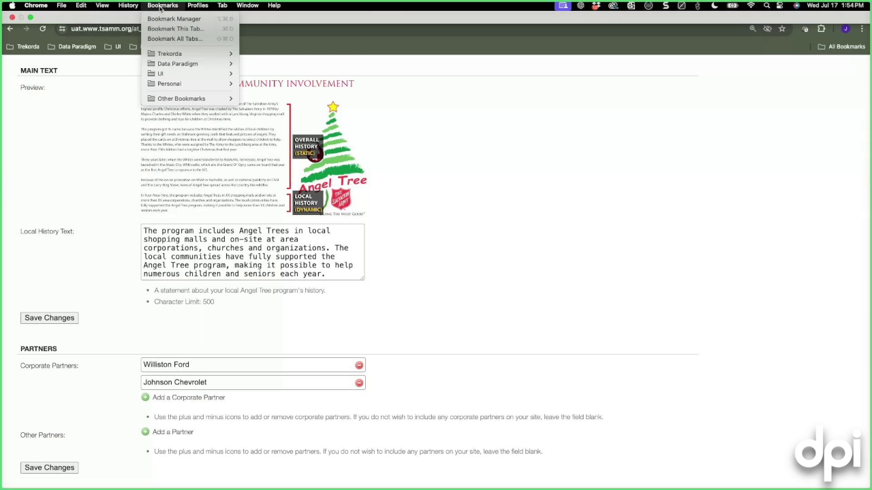
click(75, 87)
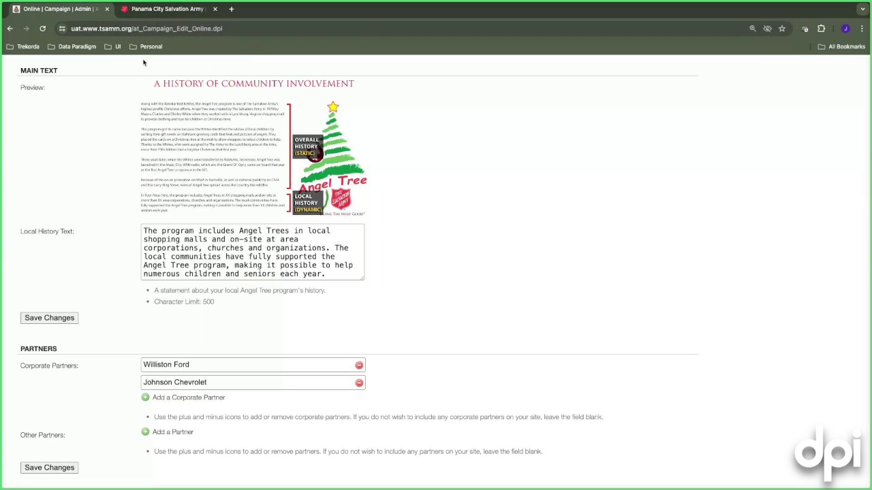
click(159, 11)
scroll(321, 213, down, 10)
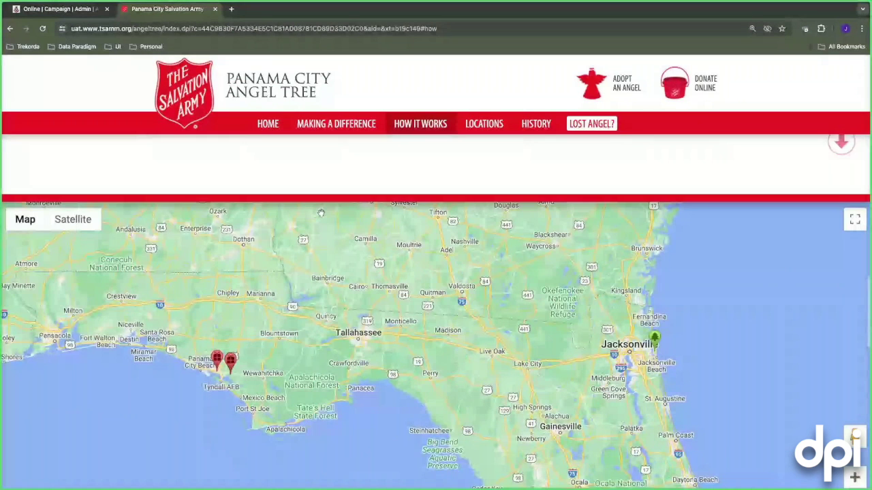
scroll(321, 213, down, 4)
scroll(321, 213, down, 2)
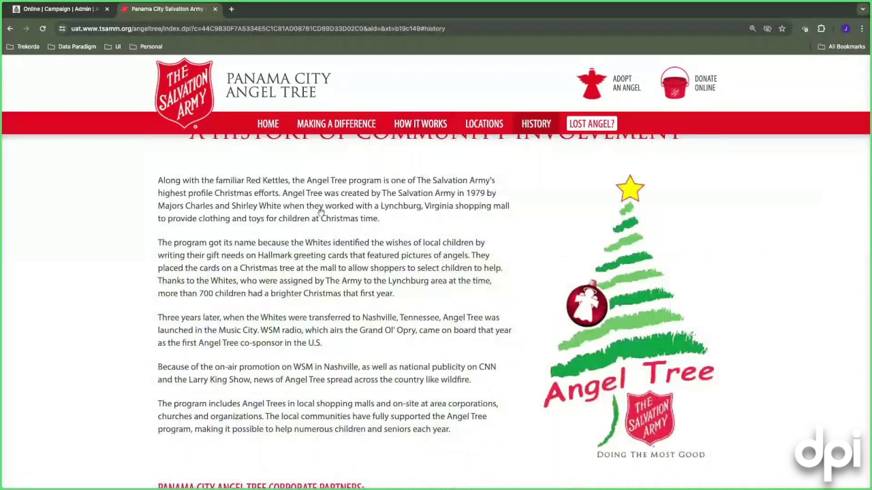
scroll(321, 212, down, 1)
scroll(143, 201, up, 1)
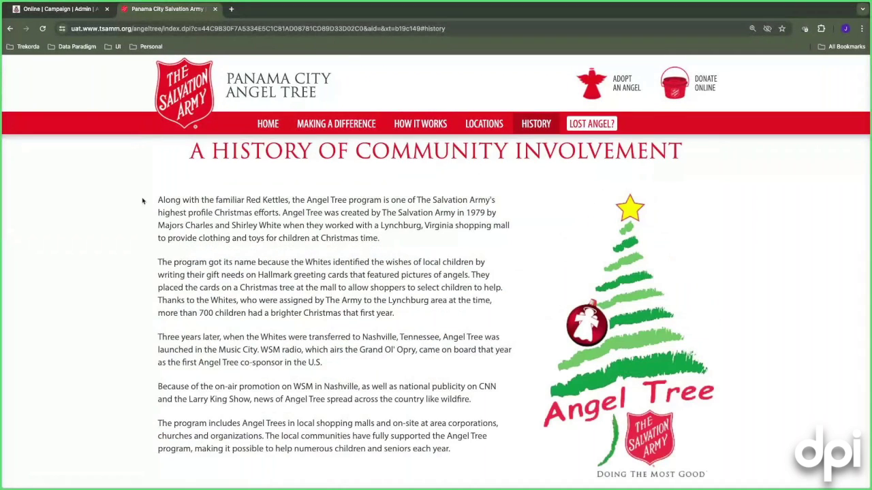
drag(142, 200, 326, 279)
drag(325, 280, 477, 400)
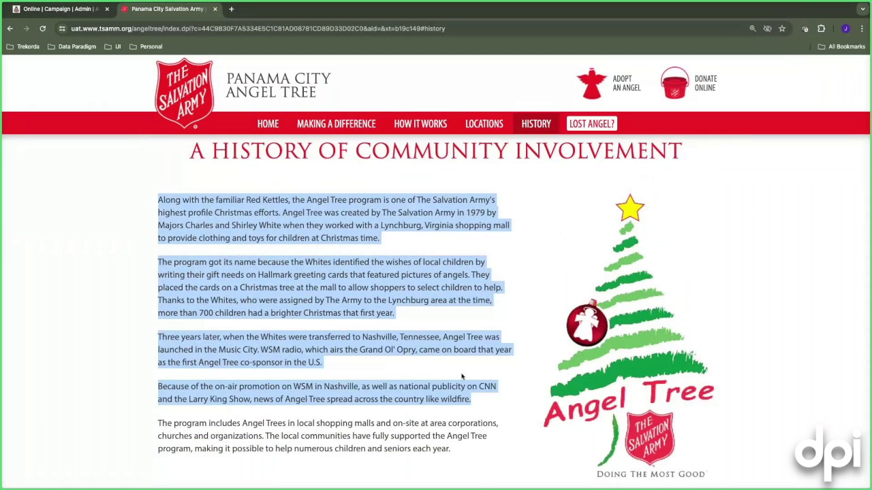
Highlight the local history paragraph on the public website and return to the campaign's Online settings
scroll(146, 354, down, 1)
triple_click(147, 354)
drag(146, 354, 450, 376)
key(ctrl+shift+Tab)
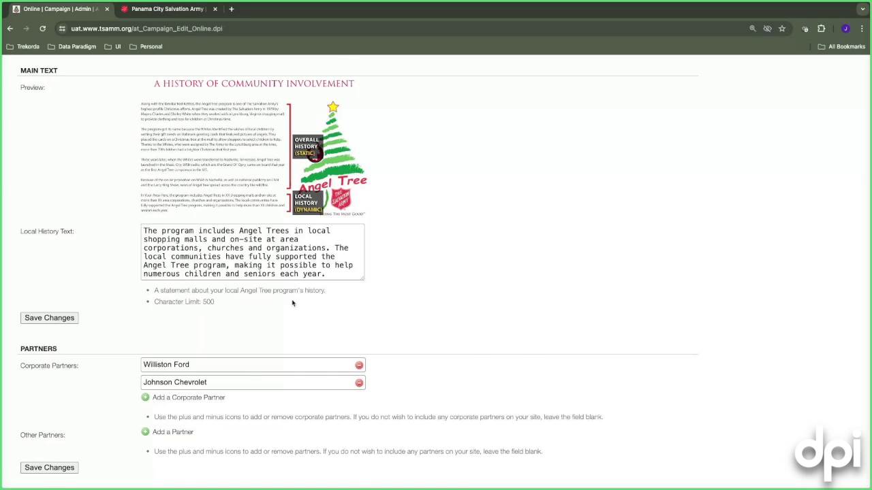
Review the Partners and Banner Image settings and compare them with the corporate partners list and banner on the public website
scroll(294, 305, down, 1)
scroll(298, 310, down, 4)
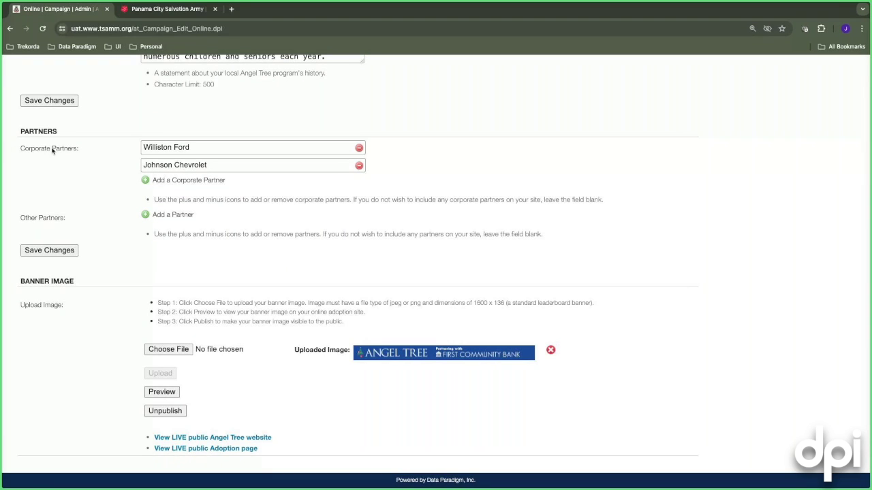
click(167, 9)
scroll(337, 268, down, 2)
scroll(338, 268, up, 1)
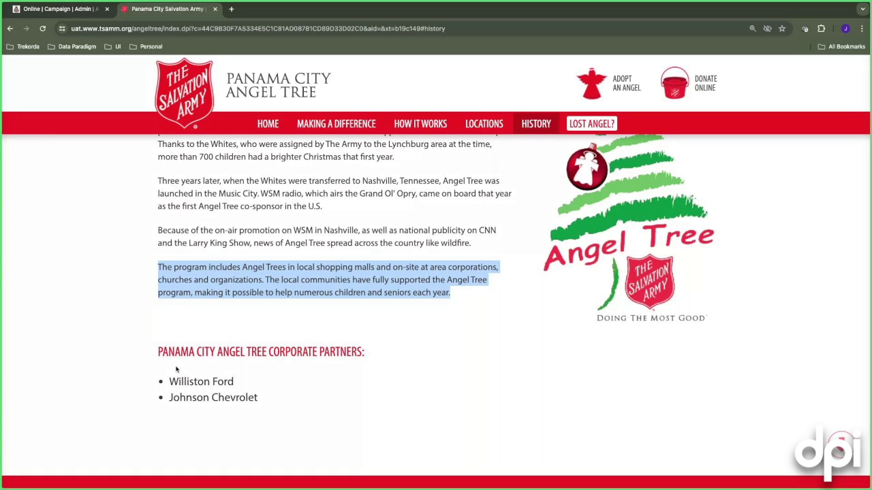
scroll(177, 369, up, 1)
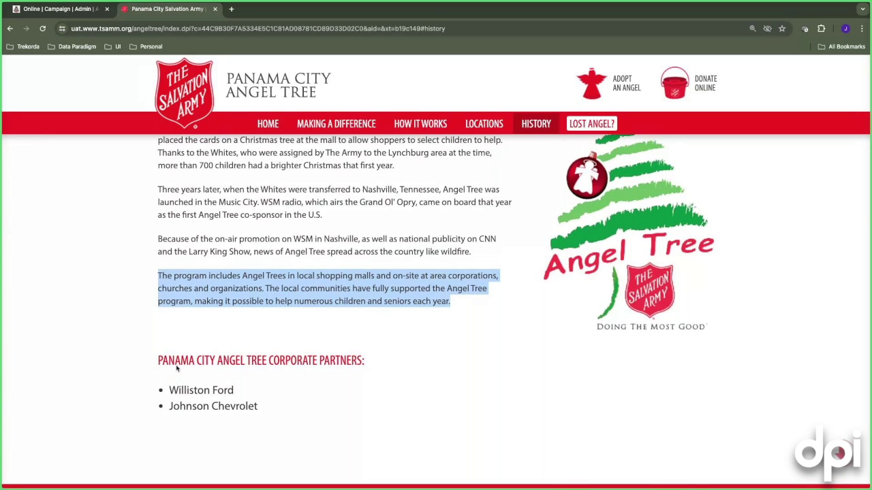
scroll(176, 369, up, 15)
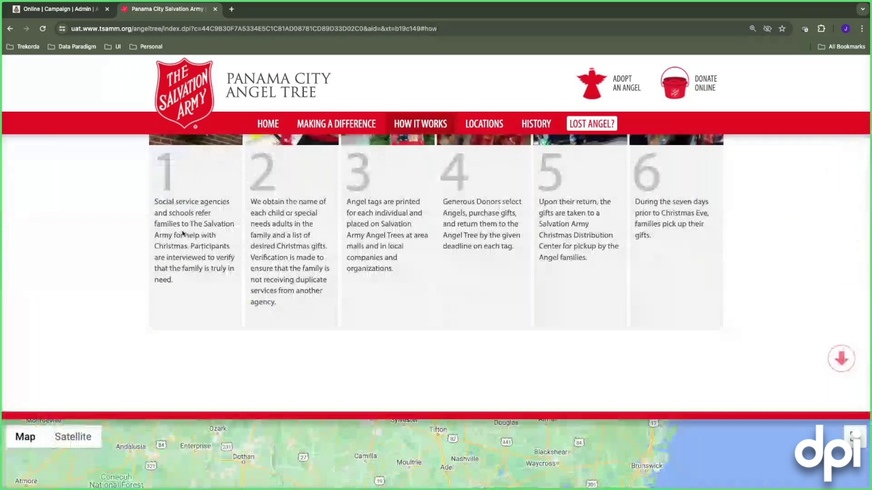
scroll(182, 233, up, 6)
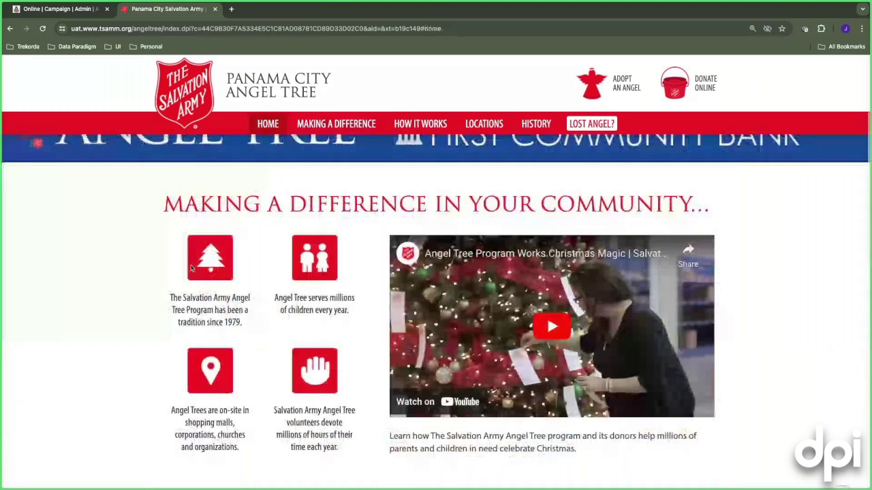
Highlight the banner image's file type and dimension requirements in the campaign's Online settings, and check the banner on the public website
key(ctrl+shift+Tab)
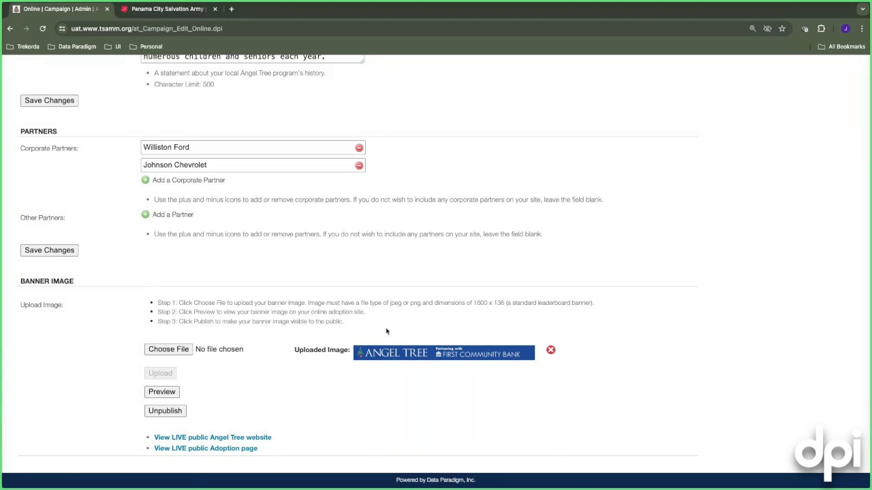
drag(390, 302, 417, 303)
drag(473, 302, 501, 302)
click(521, 303)
click(163, 9)
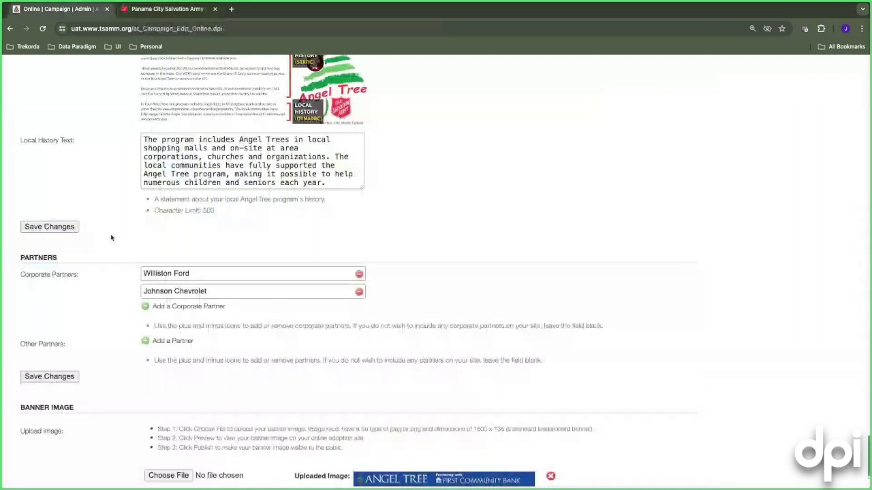
Highlight the public Angel Tree website's full URL under Public Visibility in the Online site settings
scroll(111, 237, up, 20)
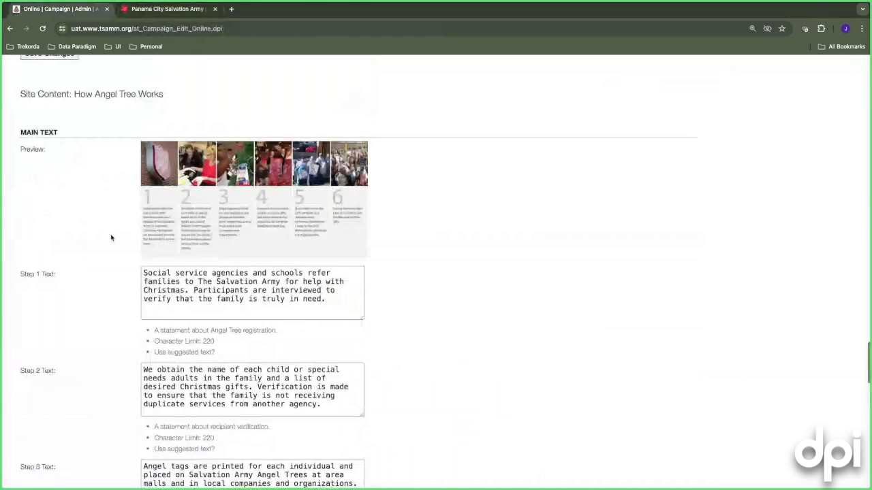
scroll(111, 238, up, 20)
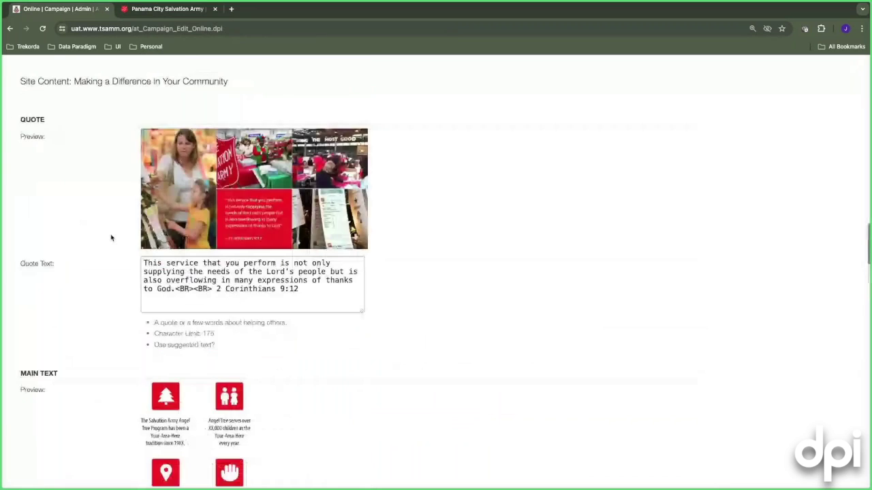
scroll(112, 236, up, 3)
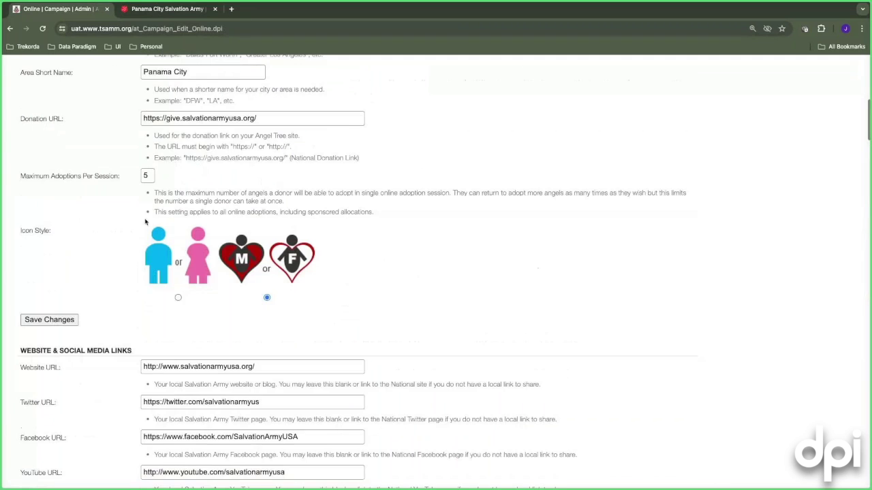
scroll(145, 222, up, 10)
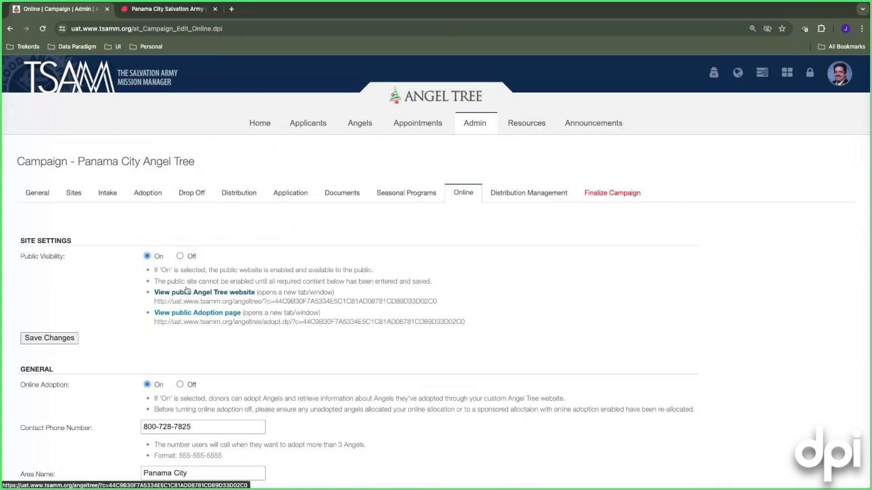
drag(154, 301, 449, 301)
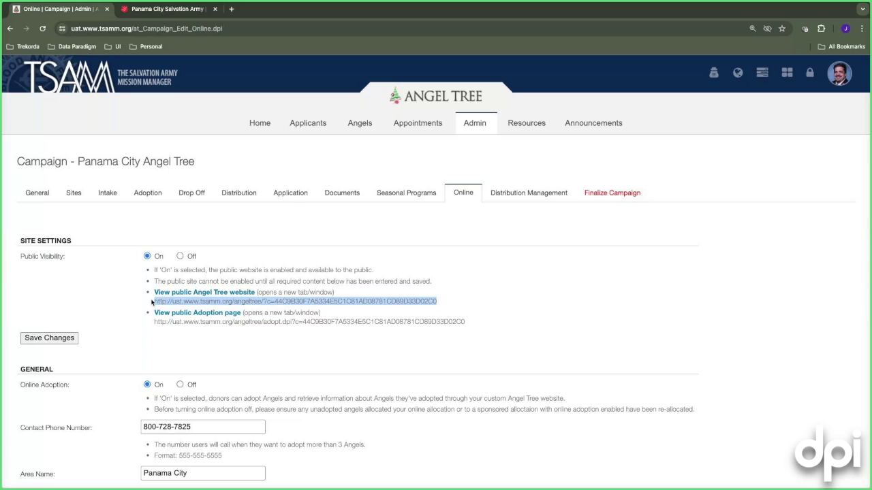
Add a seasonal program named Santa's Breakfast to the Panama City campaign and open it for the William Booth Senior Center intake site
click(400, 194)
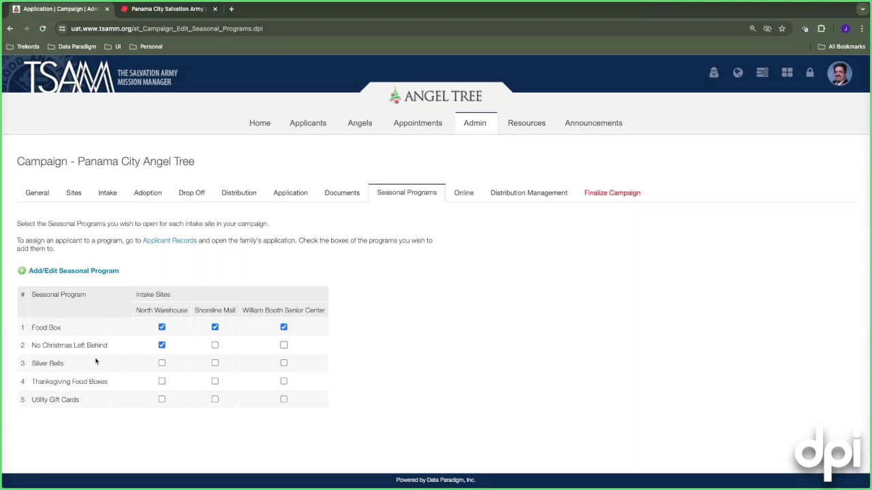
click(76, 271)
click(475, 296)
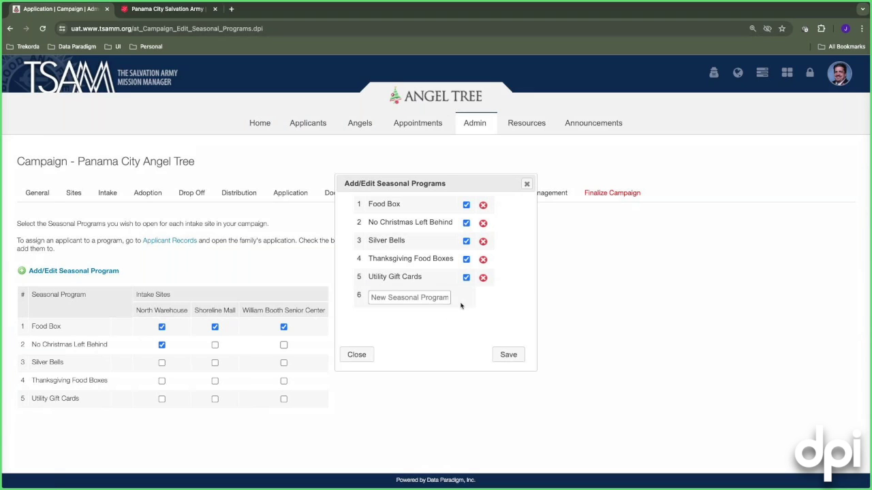
click(405, 301)
text(Santa's Break)
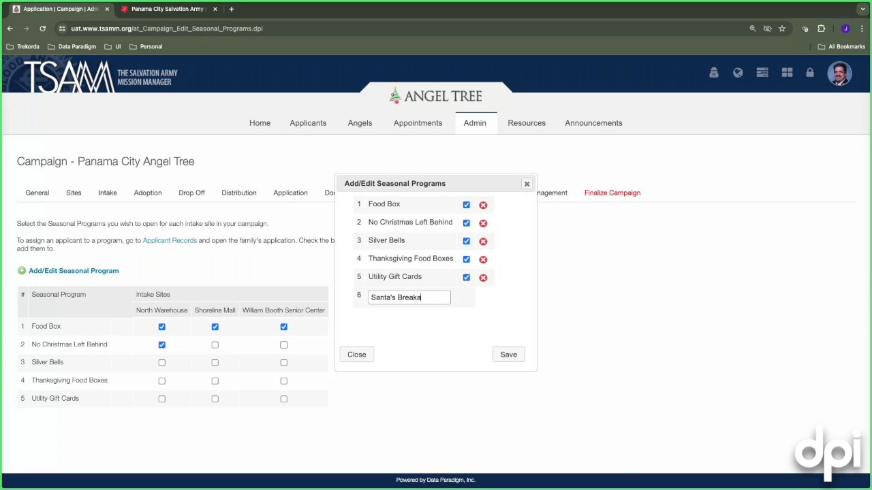
text(fast)
click(510, 356)
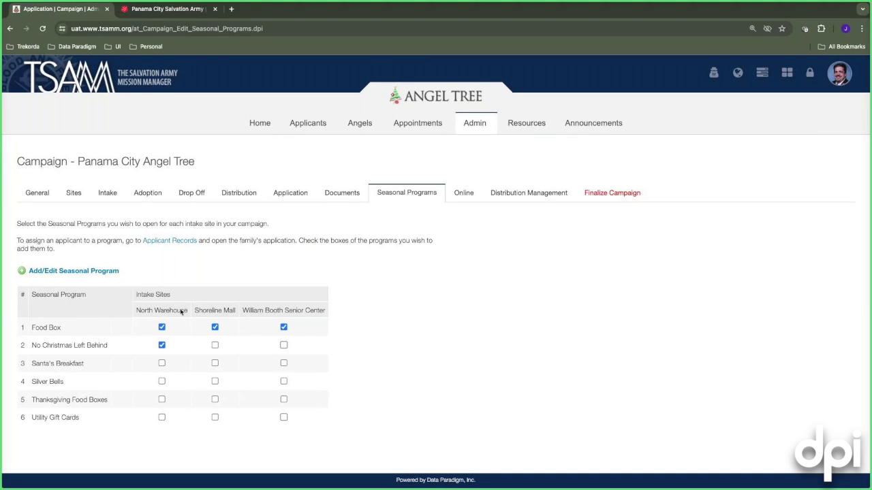
click(284, 363)
drag(242, 310, 325, 310)
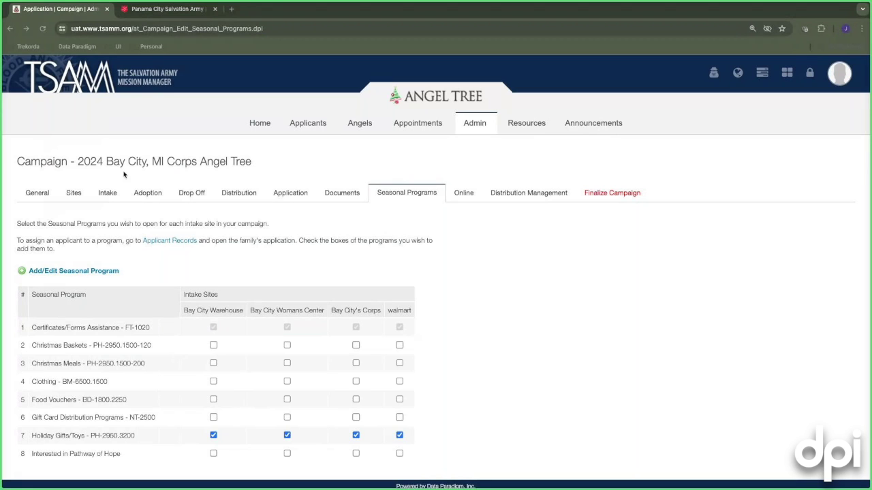
Review the Bay City campaign's seasonal program list and open Christmas Meals for Bay City's Corps and Bay City Womans Center
scroll(457, 347, down, 1)
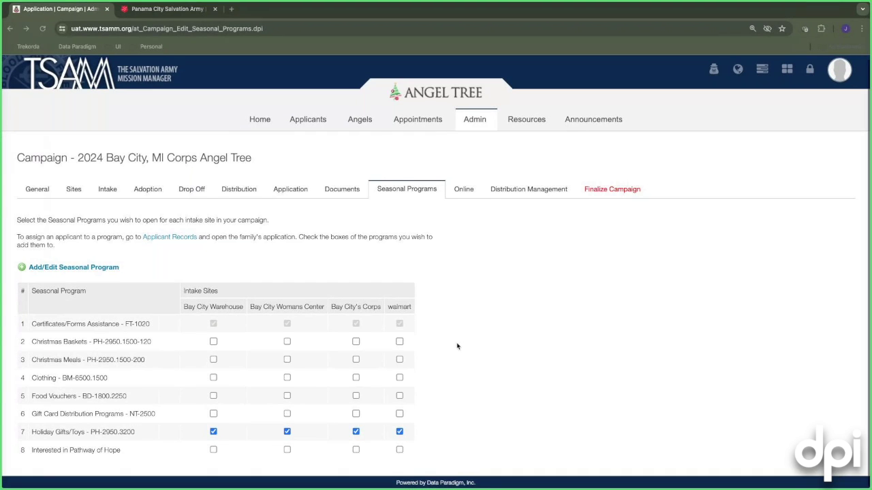
scroll(457, 346, down, 1)
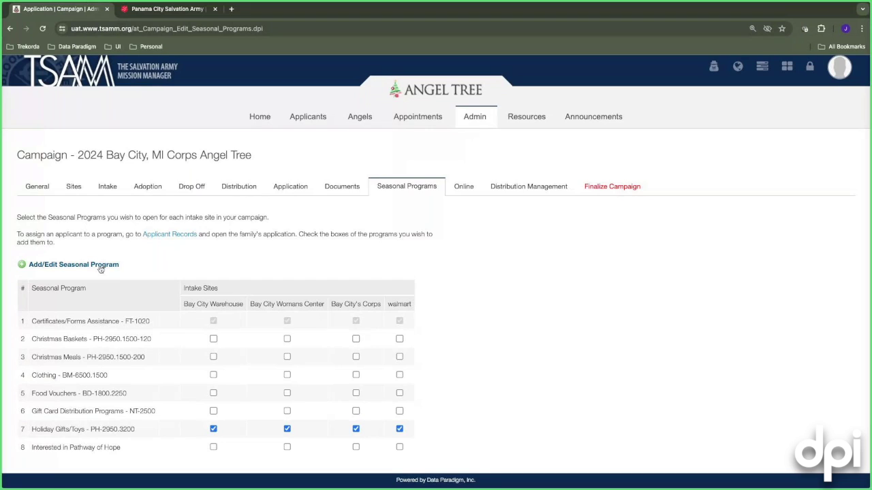
click(100, 267)
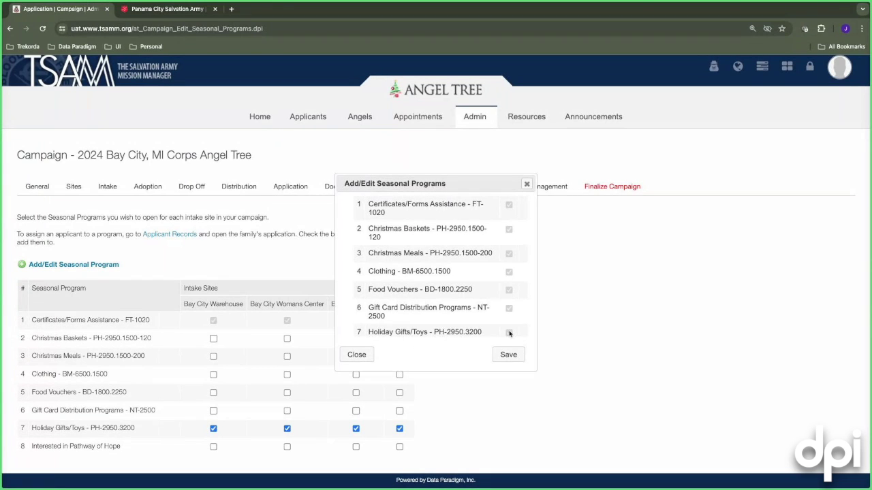
scroll(439, 304, down, 1)
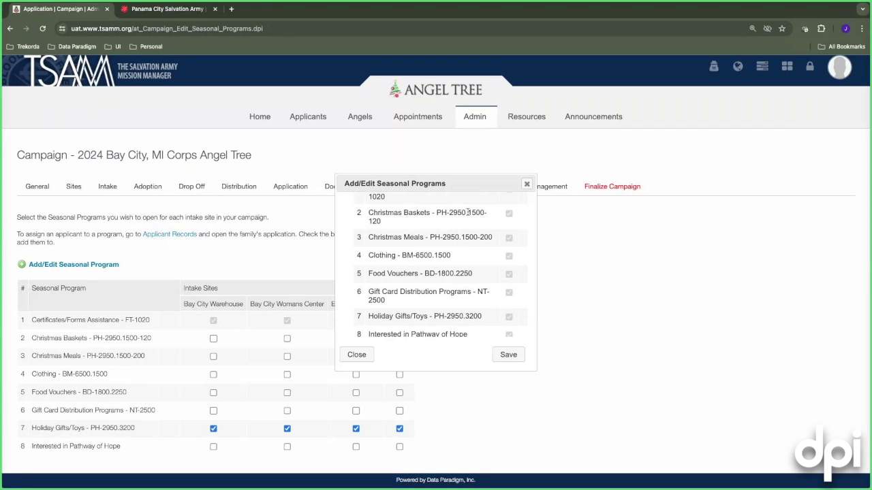
click(526, 183)
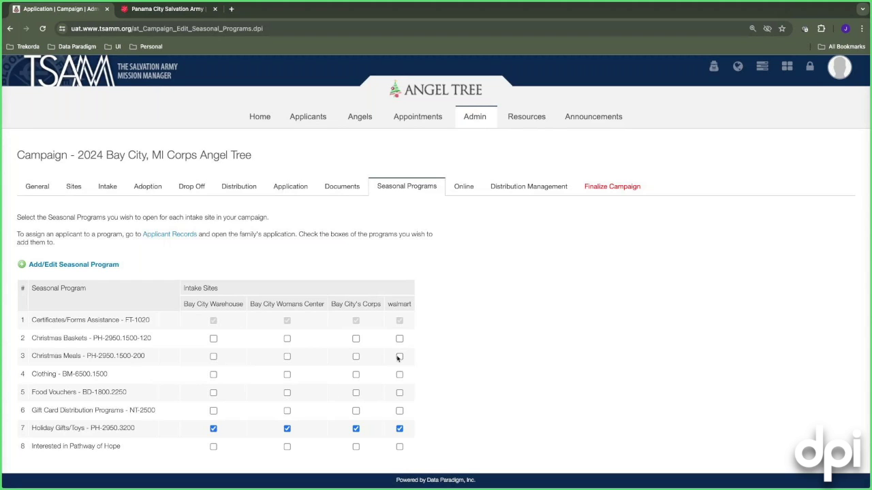
click(355, 357)
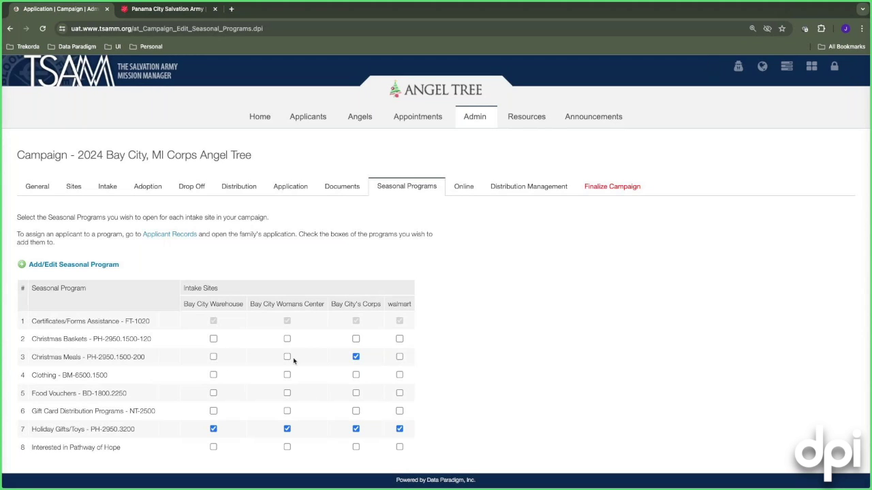
click(286, 357)
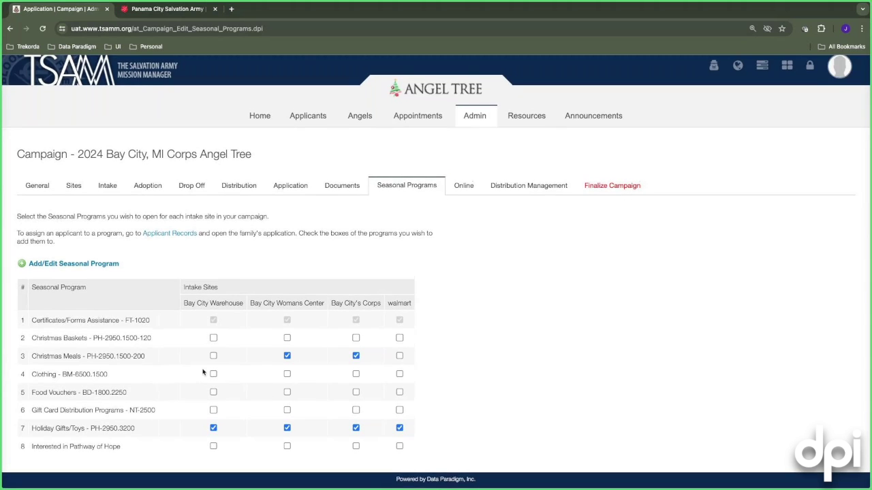
Add a new seasonal program named Santa's Breakfast to the 2024 Bay City, MI Corps campaign
click(73, 268)
scroll(405, 337, down, 2)
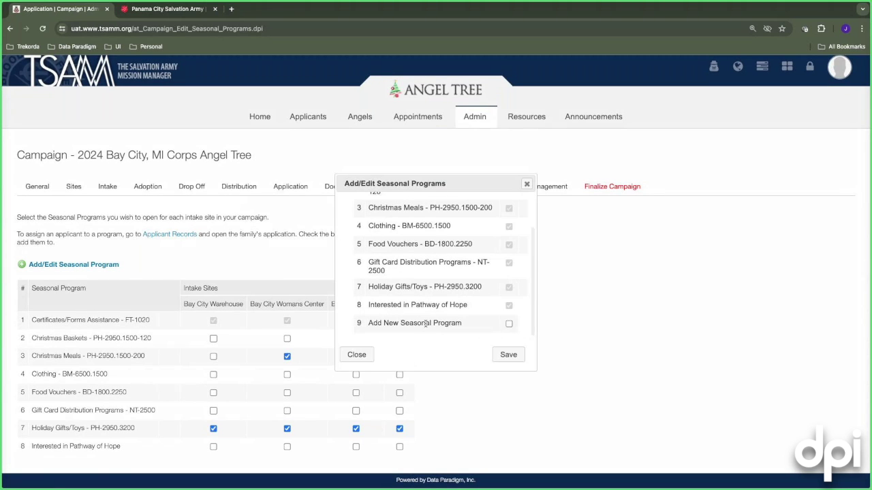
click(510, 324)
click(430, 325)
text(Santa's Breakfast)
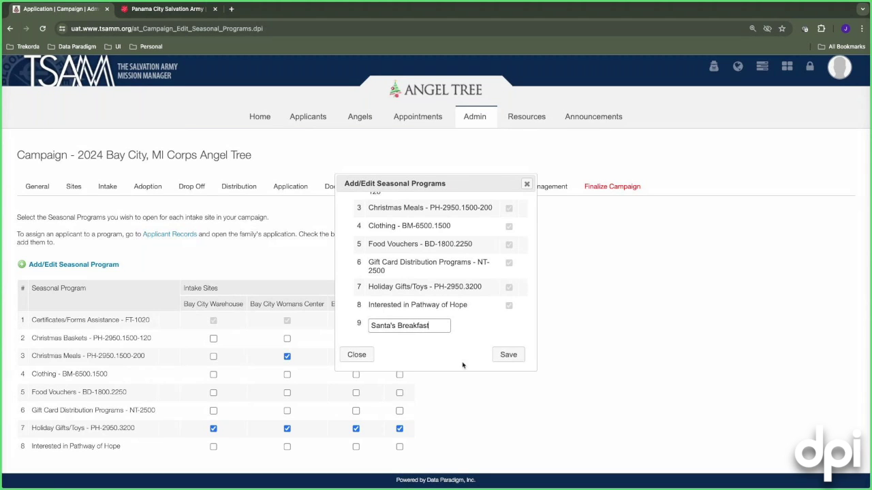
click(508, 354)
Open the Santa's Breakfast program for the Bay City Womans Center and Bay City's Corps intake sites
scroll(273, 348, down, 1)
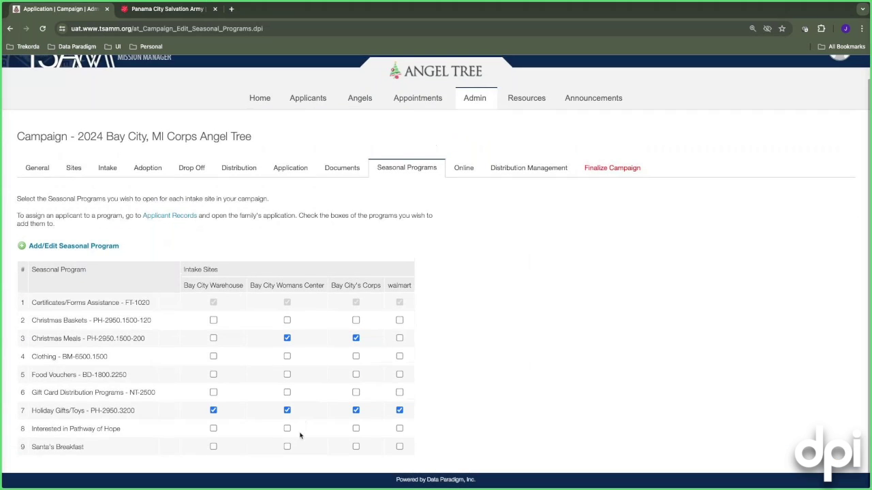
click(287, 447)
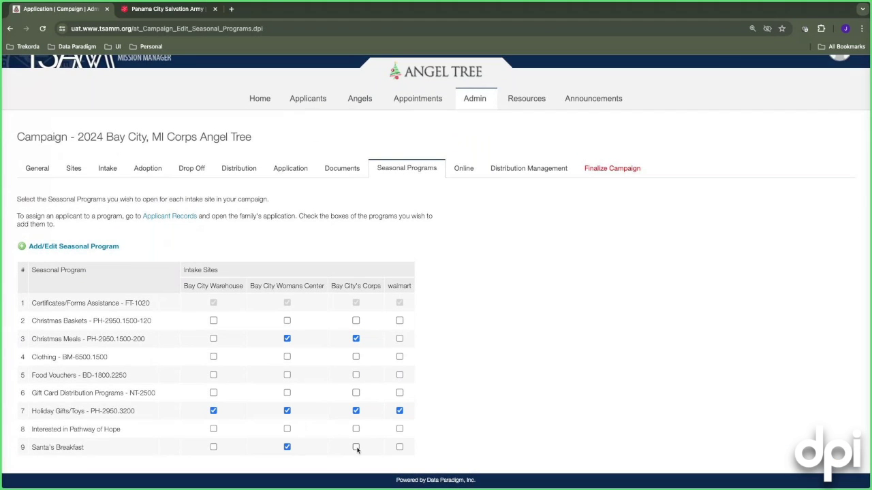
click(355, 446)
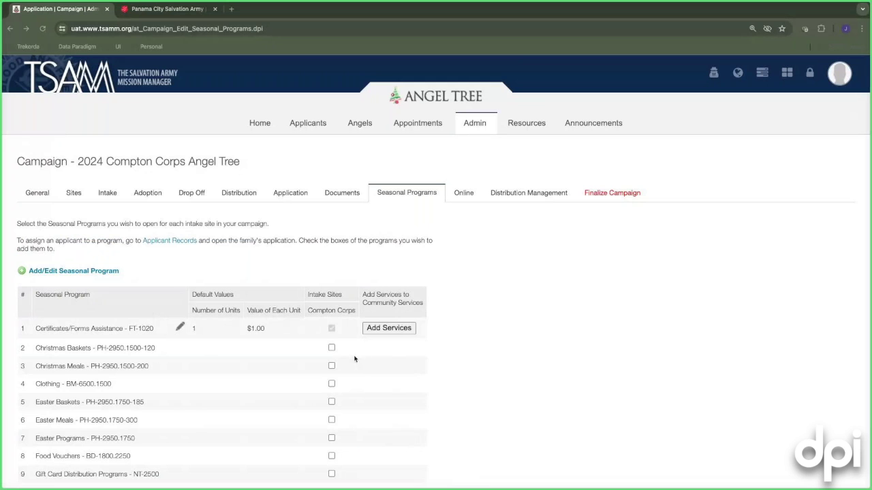
Open the Christmas Meals program for the Compton Corps intake site in the 2024 Compton Corps campaign
scroll(507, 376, down, 1)
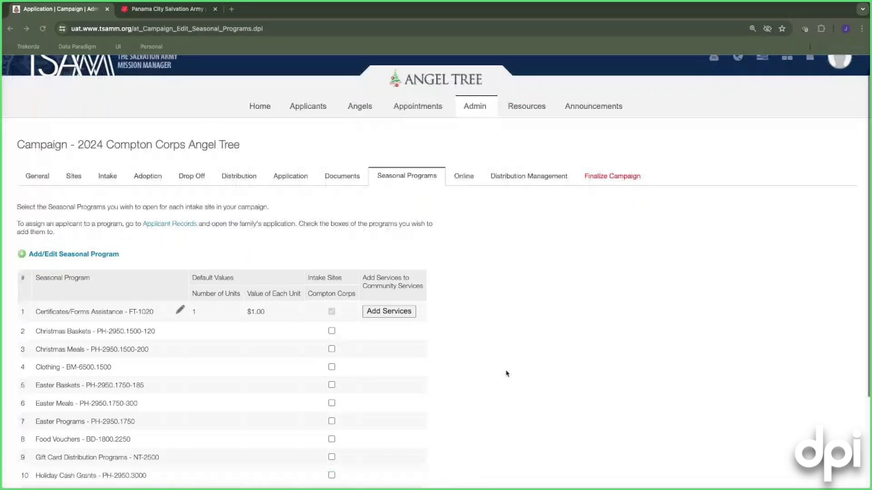
scroll(506, 373, down, 4)
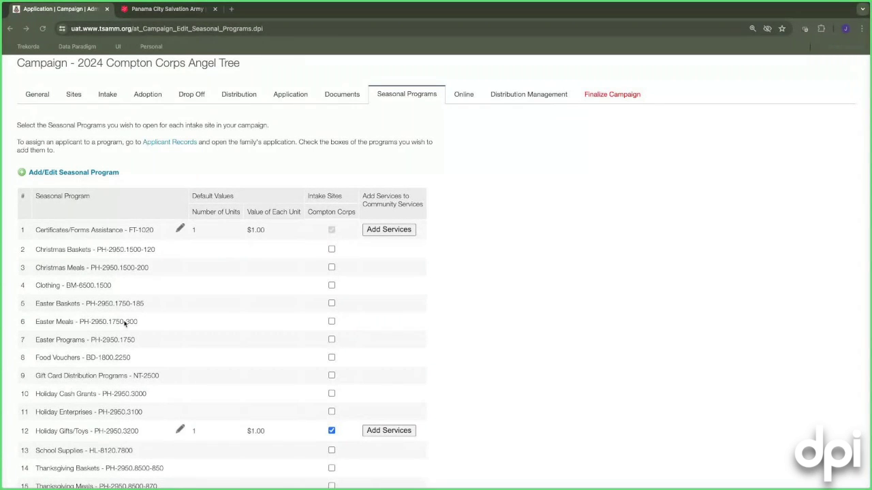
scroll(131, 366, down, 1)
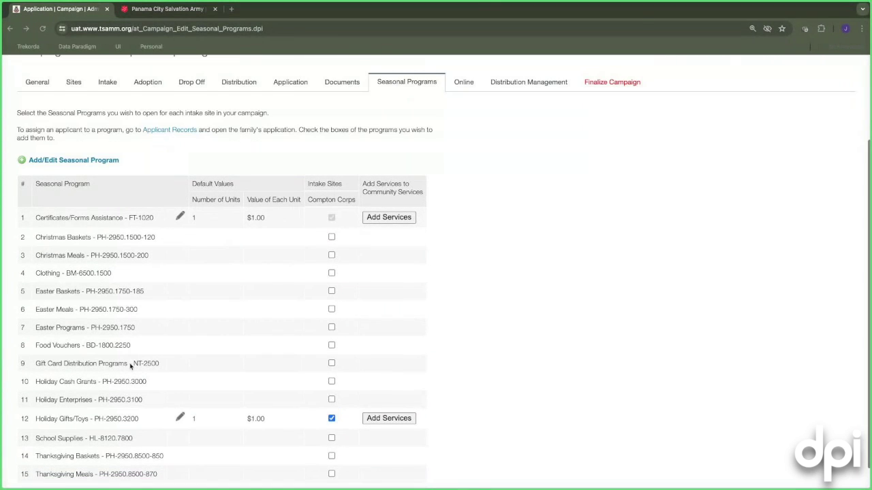
scroll(131, 367, down, 1)
scroll(131, 367, up, 1)
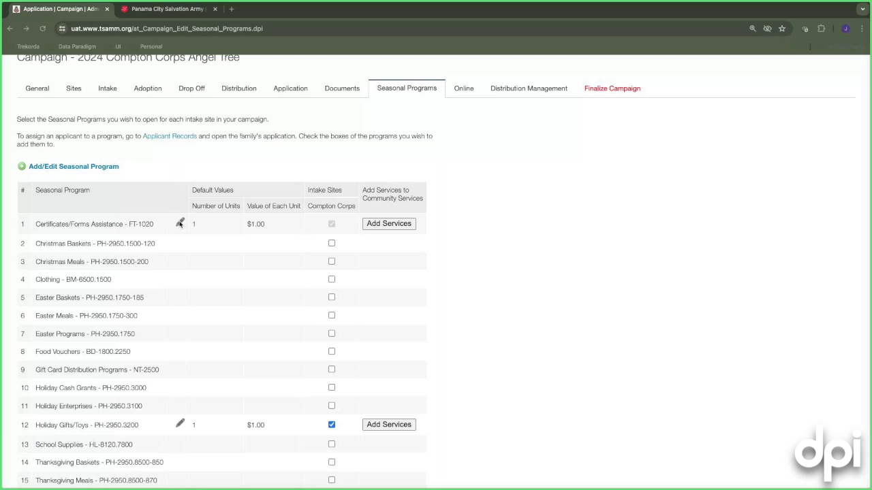
click(334, 263)
click(331, 263)
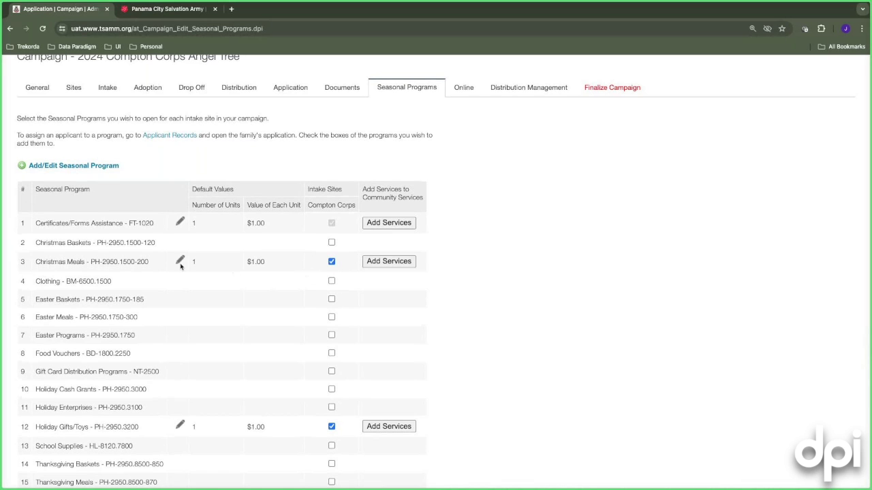
Set the Christmas Meals default value of each unit to $5.00 and save it
click(180, 261)
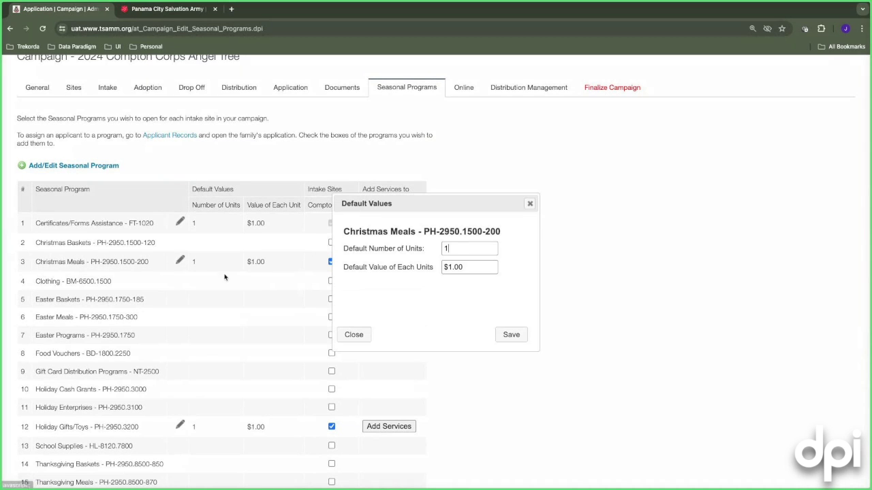
drag(465, 249, 435, 272)
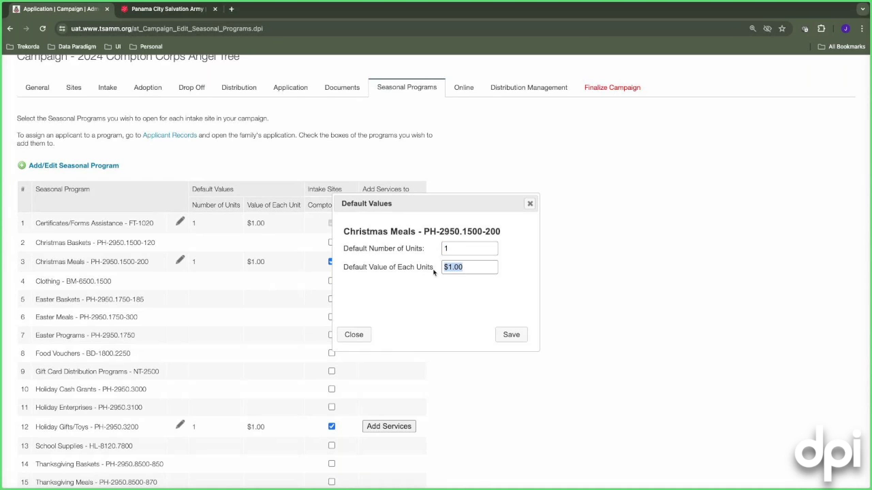
text(5)
click(511, 334)
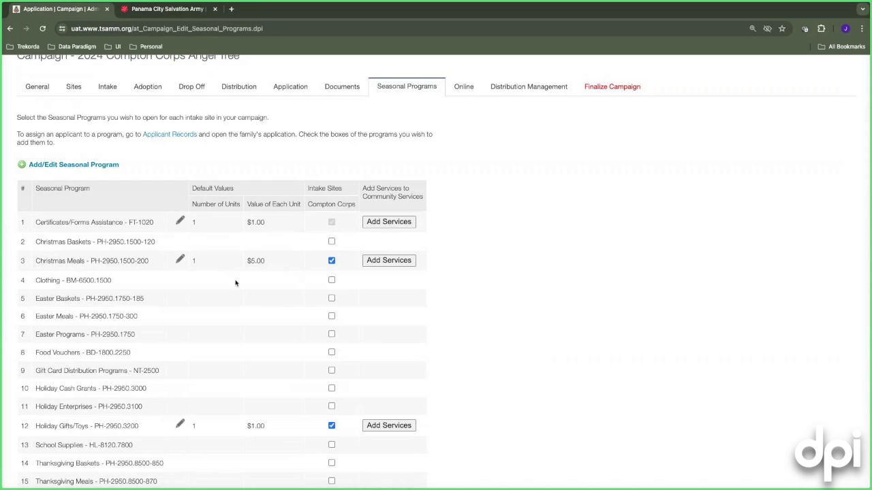